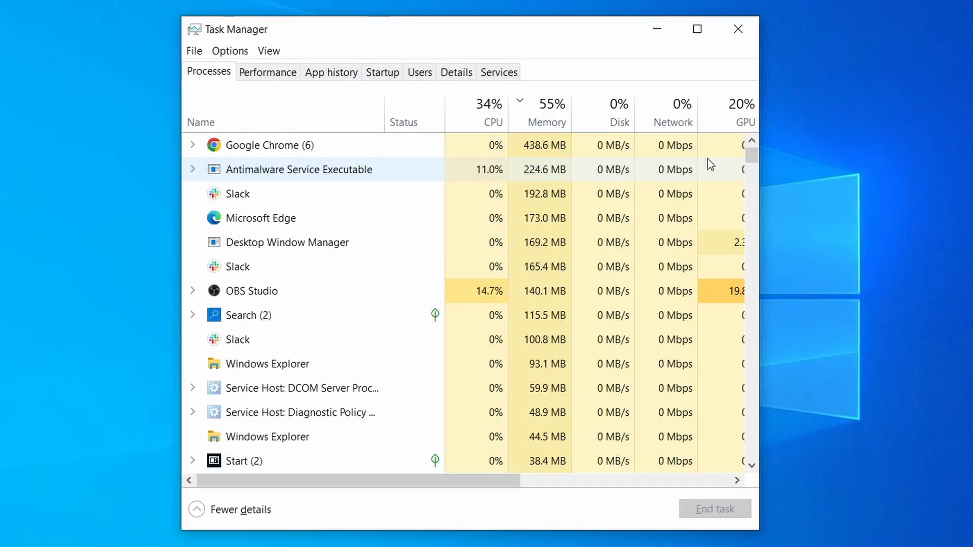
Sort the running processes by CPU usage and again by memory usage.
{"action": "left_click", "coordinate": [470, 120]}
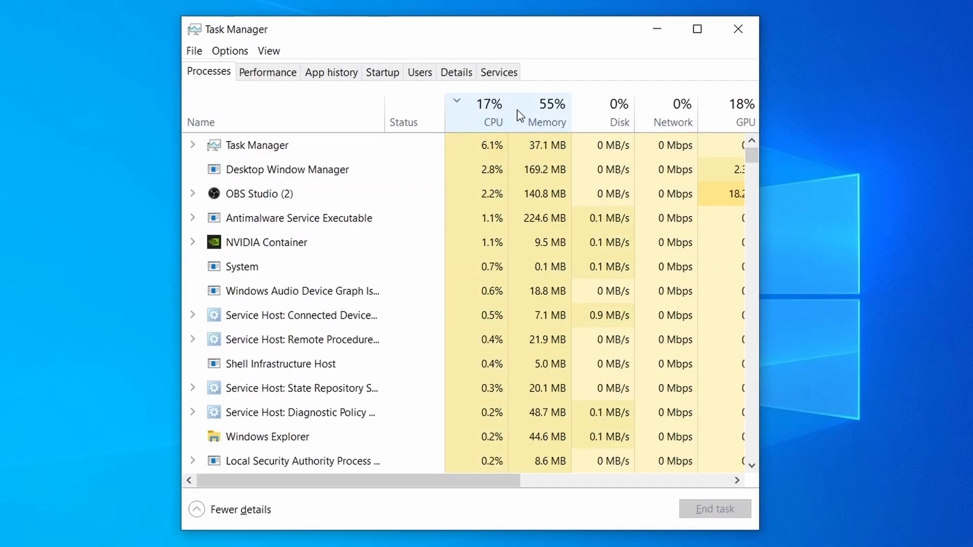
{"action": "left_click", "coordinate": [552, 111]}
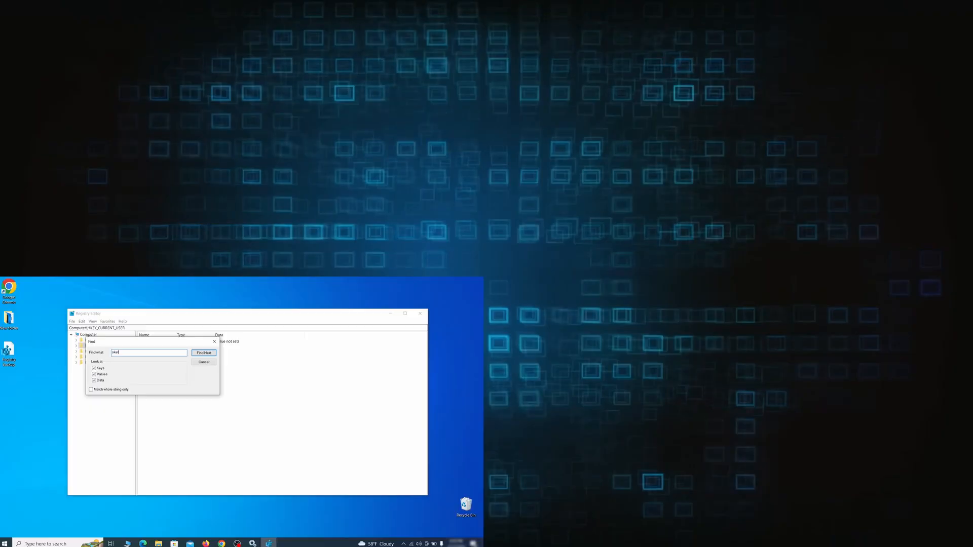
Search the registry for "sketchy" and open the properties of the Sketchy scheduled task.
{"action": "type", "text": "chy"}
{"action": "scroll", "coordinate": [781, 87], "scroll_direction": "down", "scroll_amount": 2}
{"action": "scroll", "coordinate": [136, 162], "scroll_direction": "down", "scroll_amount": 3}
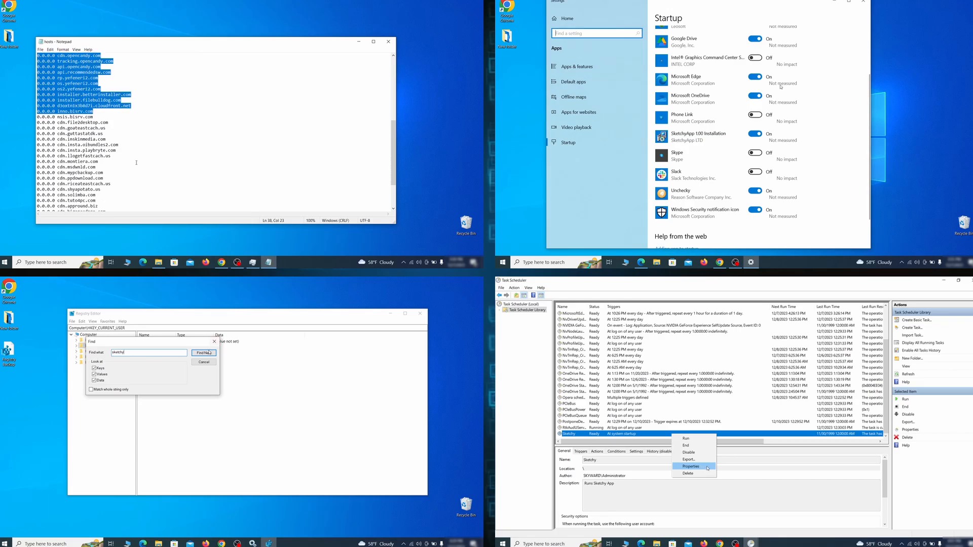
{"action": "scroll", "coordinate": [781, 86], "scroll_direction": "down", "scroll_amount": 1}
{"action": "scroll", "coordinate": [136, 163], "scroll_direction": "down", "scroll_amount": 3}
{"action": "left_click", "coordinate": [208, 352]}
{"action": "left_click", "coordinate": [708, 468]}
{"action": "left_click_drag", "start_coordinate": [136, 162], "coordinate": [123, 202]}
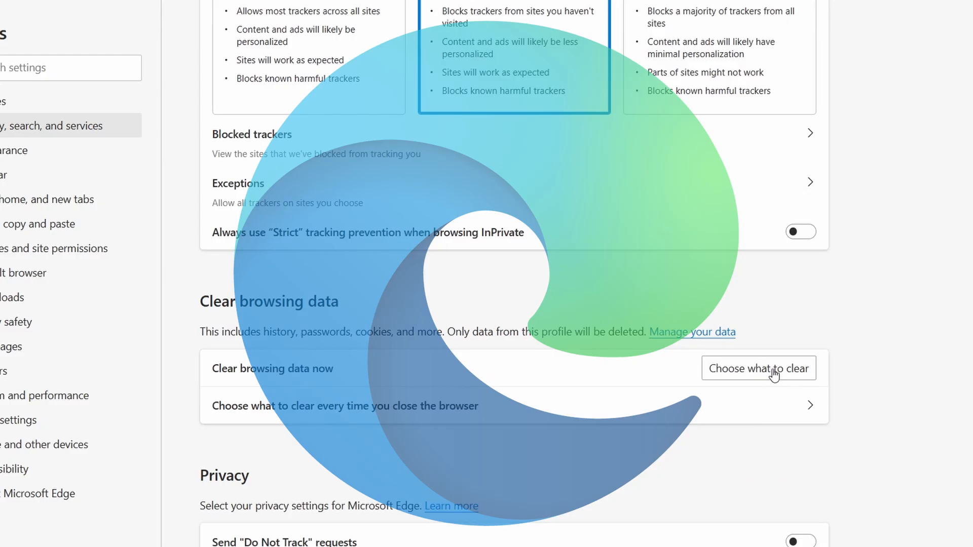
Open the selection of browsing data to clear in Microsoft Edge.
{"action": "left_click", "coordinate": [779, 369]}
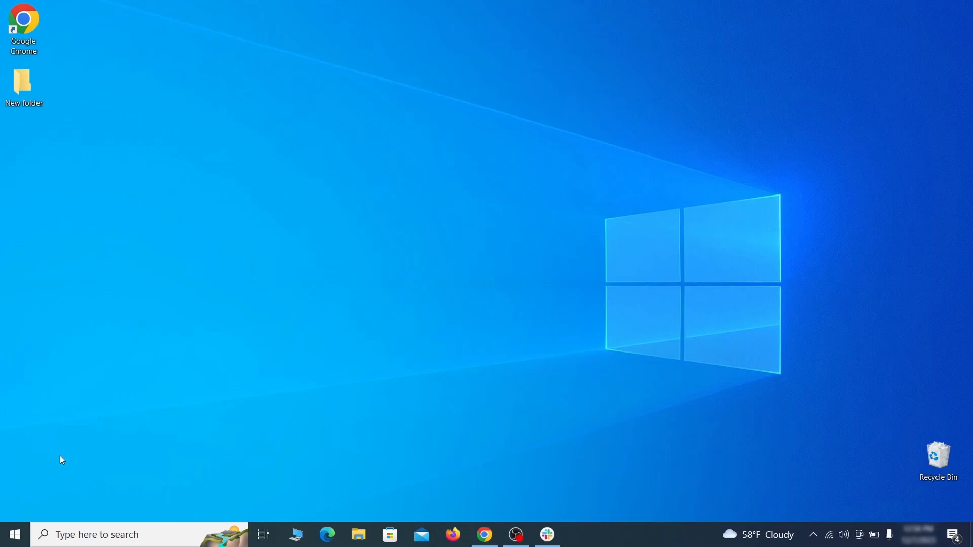
Restart the Windows 10 PC into advanced startup from the Update & Security recovery settings.
{"action": "left_click", "coordinate": [15, 535]}
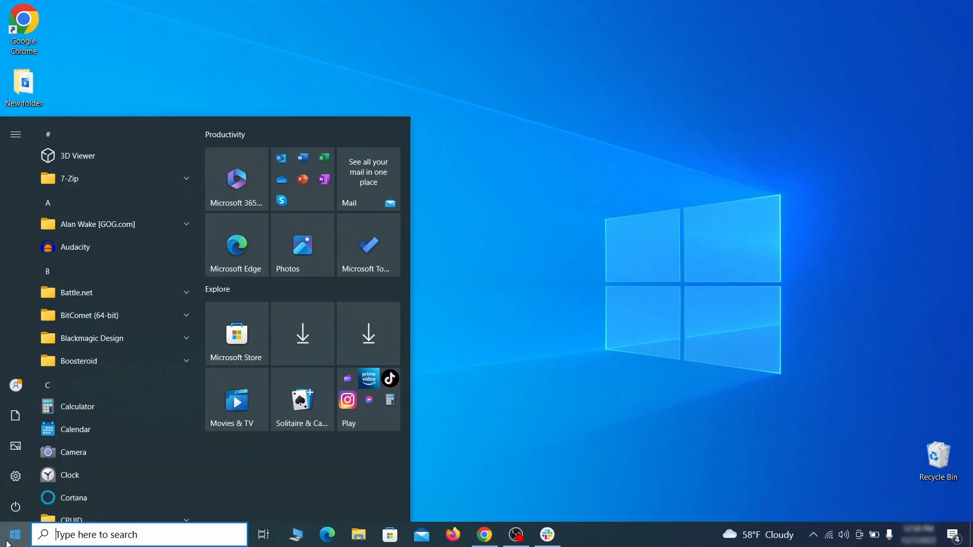
{"action": "left_click", "coordinate": [16, 474]}
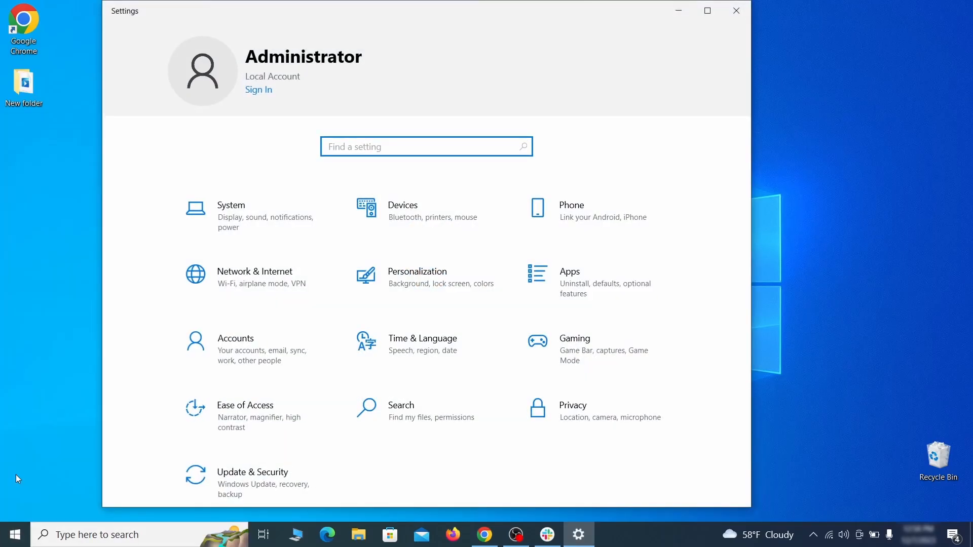
{"action": "left_click", "coordinate": [285, 476]}
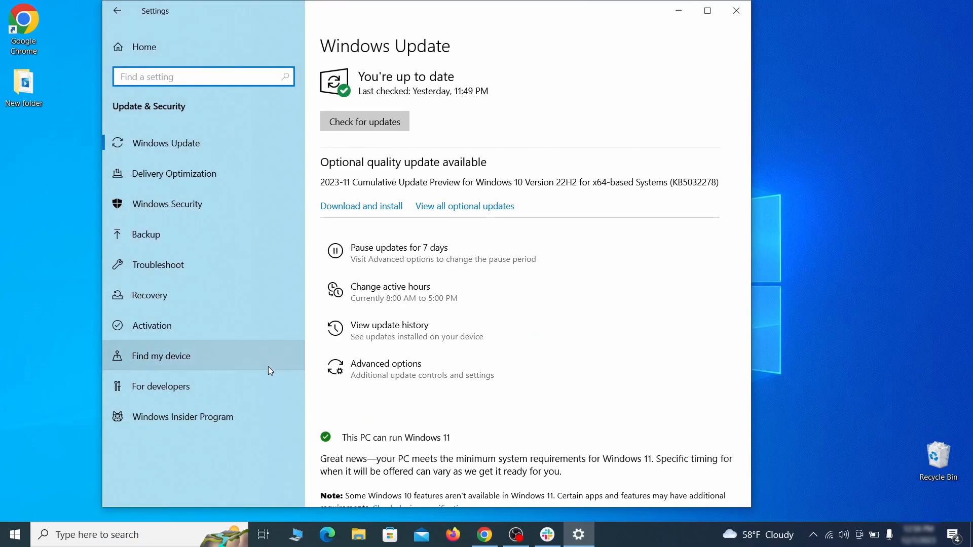
{"action": "left_click", "coordinate": [235, 296]}
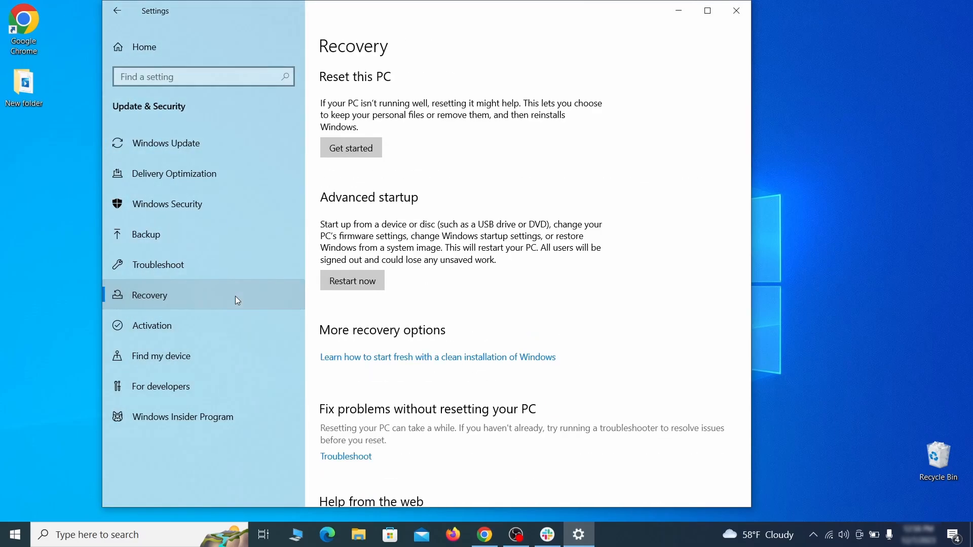
{"action": "left_click", "coordinate": [380, 288]}
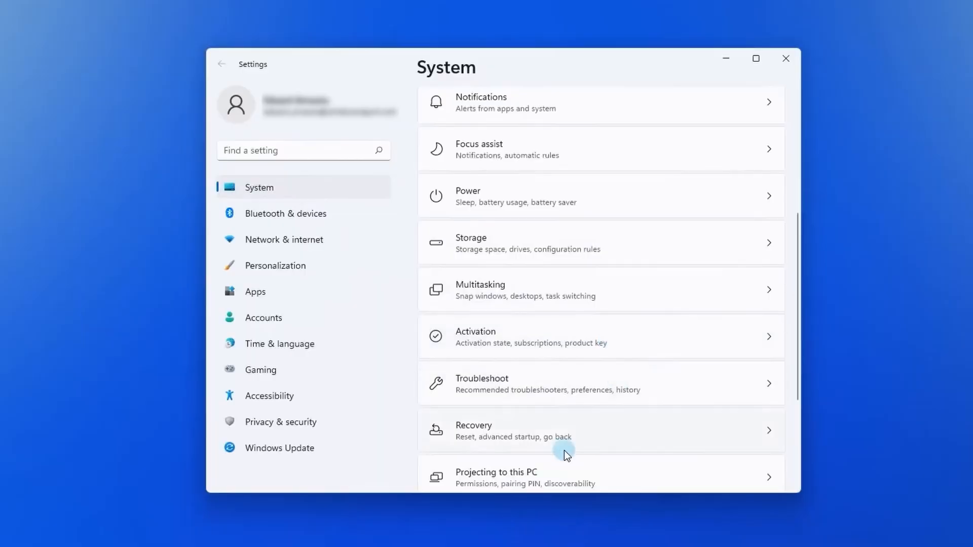
Restart the Windows 11 device into advanced startup from the system recovery options.
{"action": "left_click", "coordinate": [551, 431]}
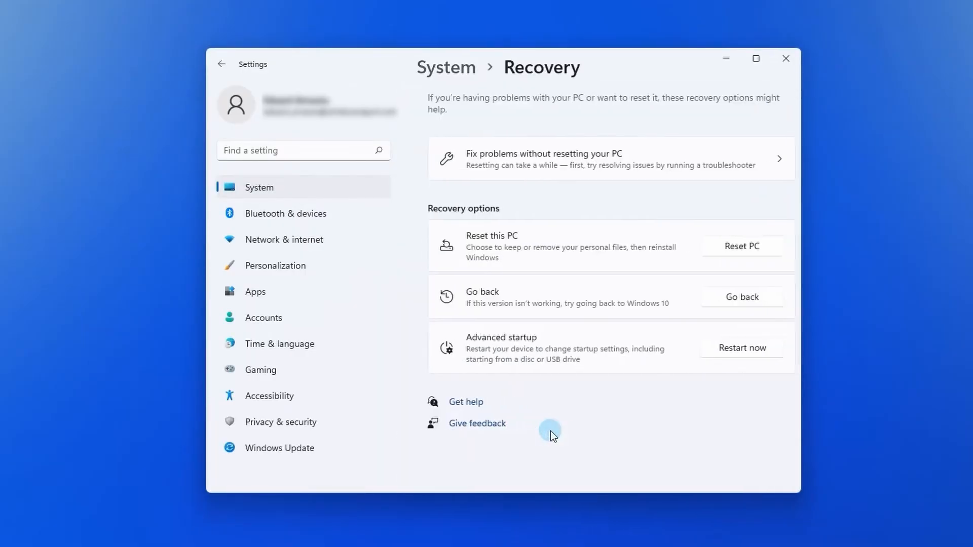
{"action": "left_click", "coordinate": [718, 354]}
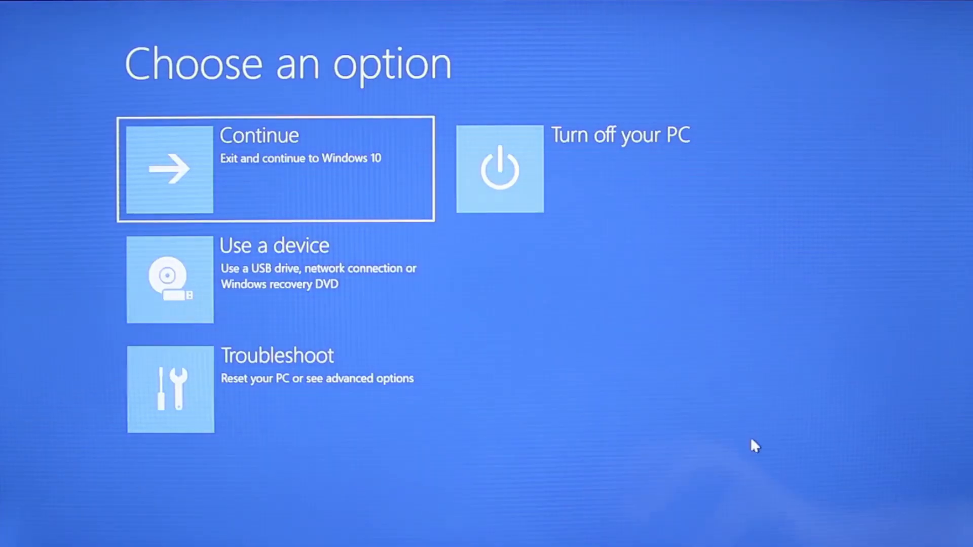
Find Start-up Settings among the advanced troubleshooting recovery options and restart the PC to change its startup behaviour.
{"action": "left_click", "coordinate": [303, 407]}
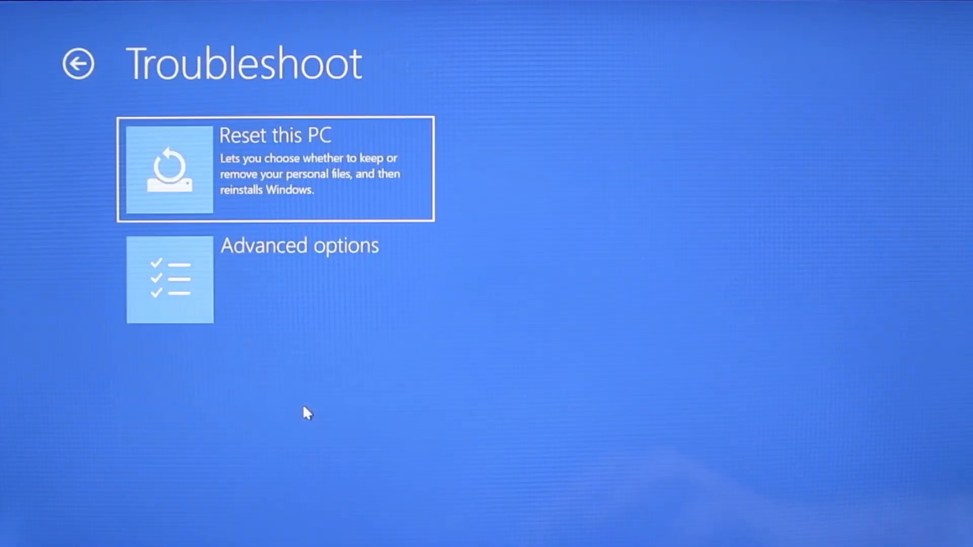
{"action": "left_click", "coordinate": [305, 284]}
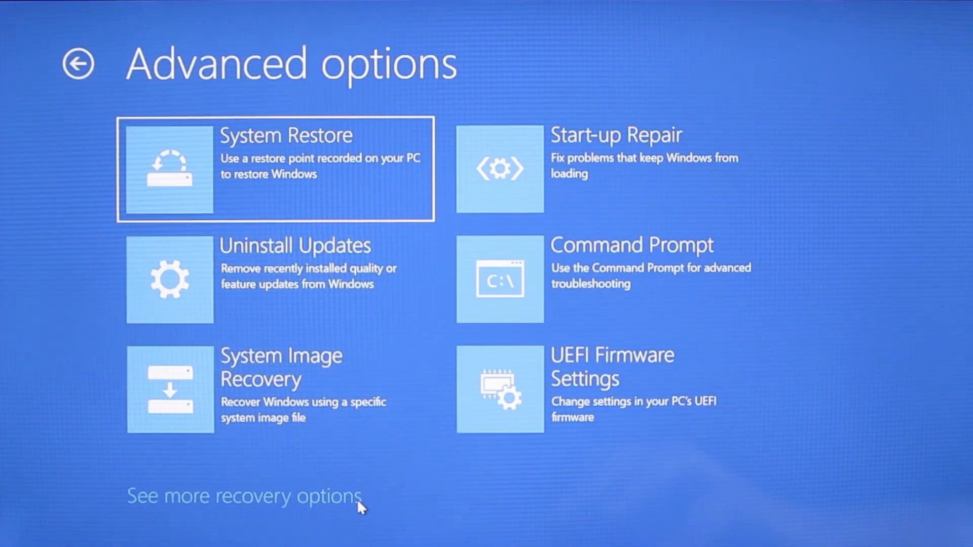
{"action": "left_click", "coordinate": [357, 499]}
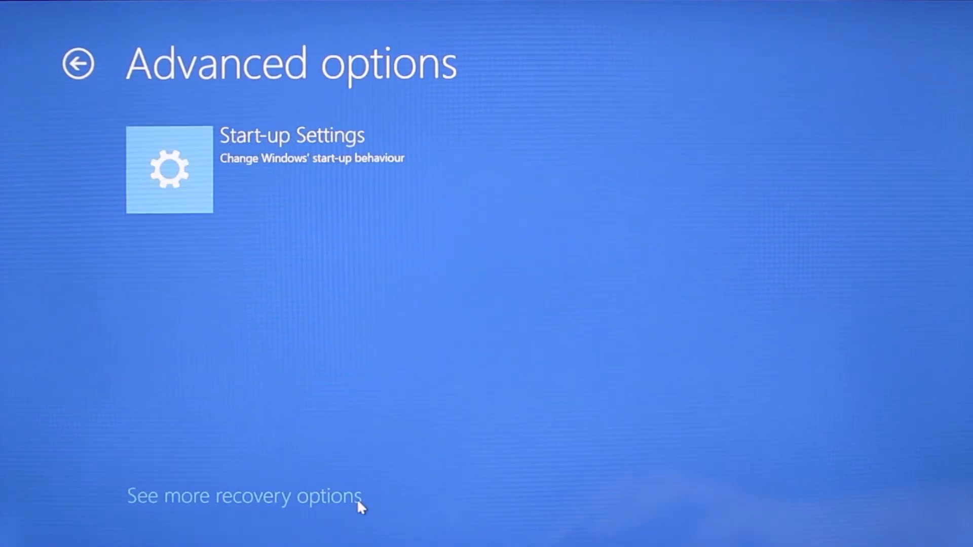
{"action": "left_click", "coordinate": [263, 157]}
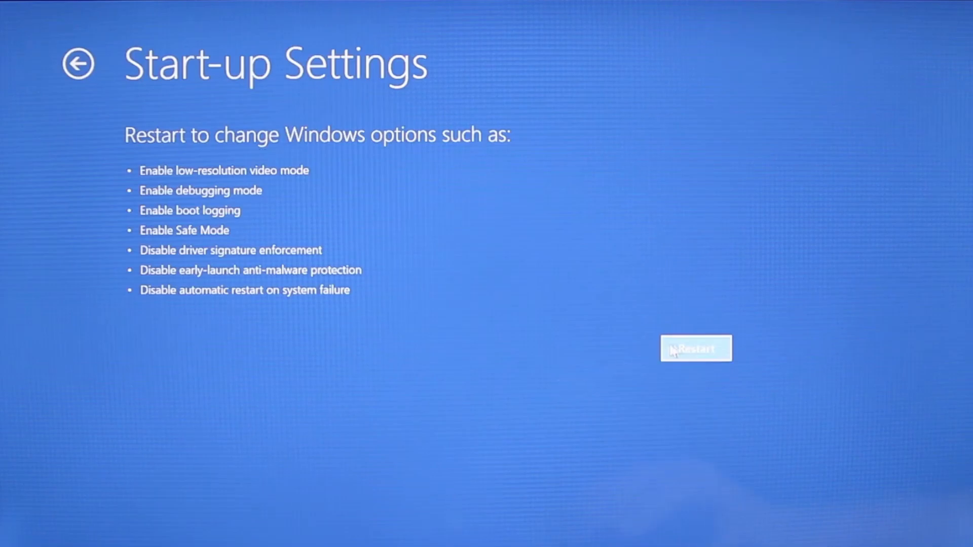
{"action": "left_click", "coordinate": [686, 350]}
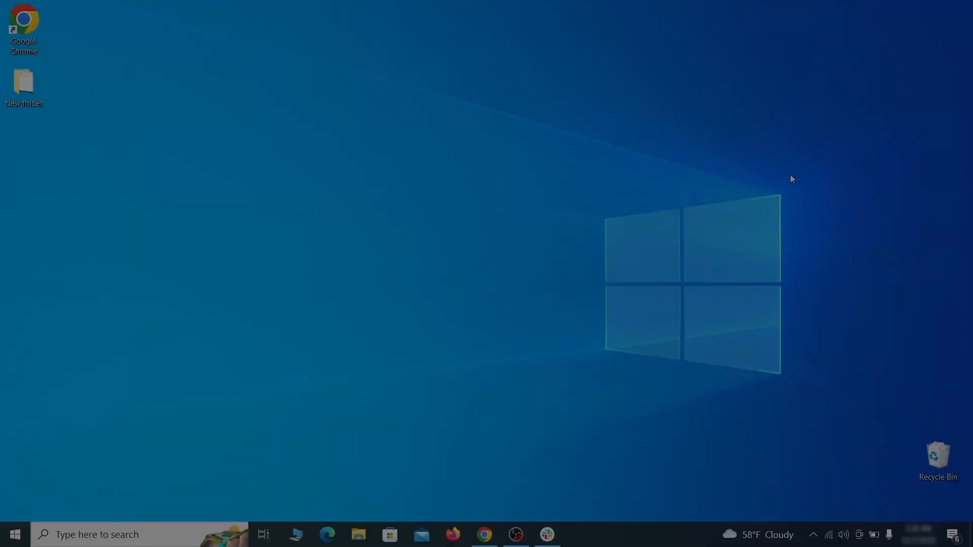
Open the Apps & features settings and sort the installed apps by install date.
{"action": "key", "text": "super"}
{"action": "type", "text": "apps &"}
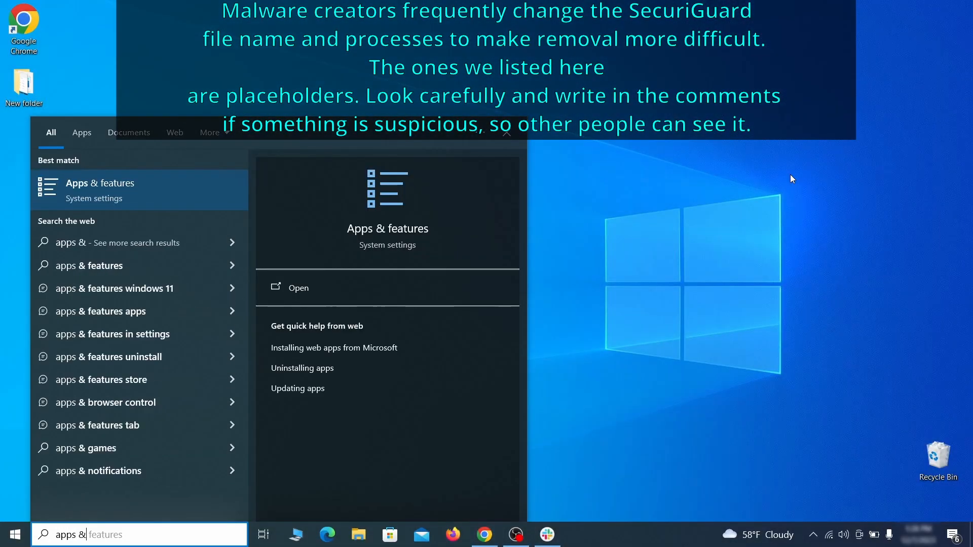
{"action": "type", "text": " features"}
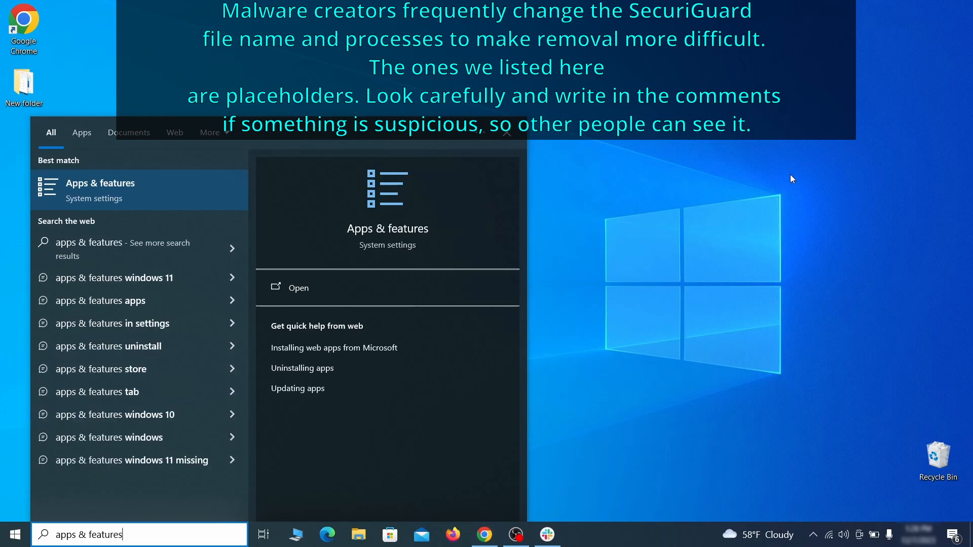
{"action": "key", "text": "Return"}
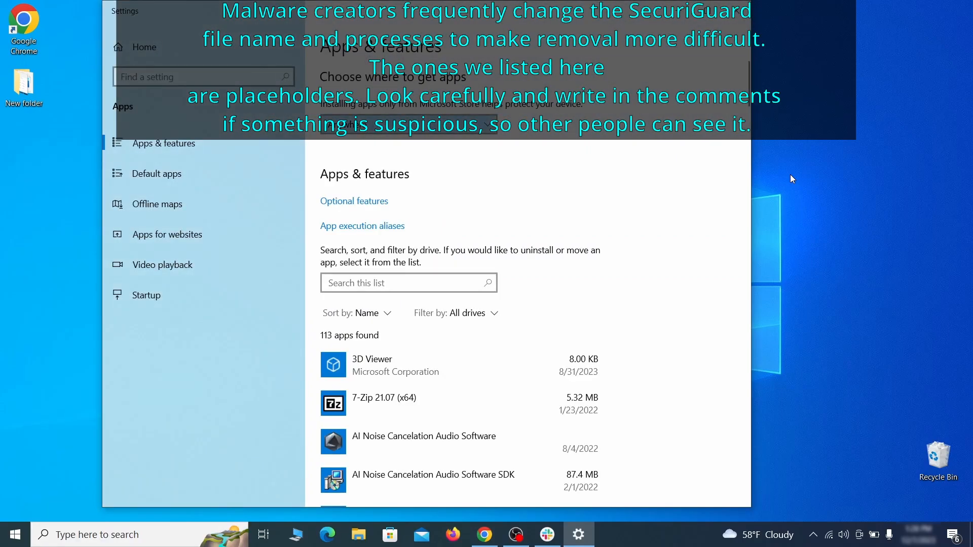
{"action": "left_click", "coordinate": [383, 314]}
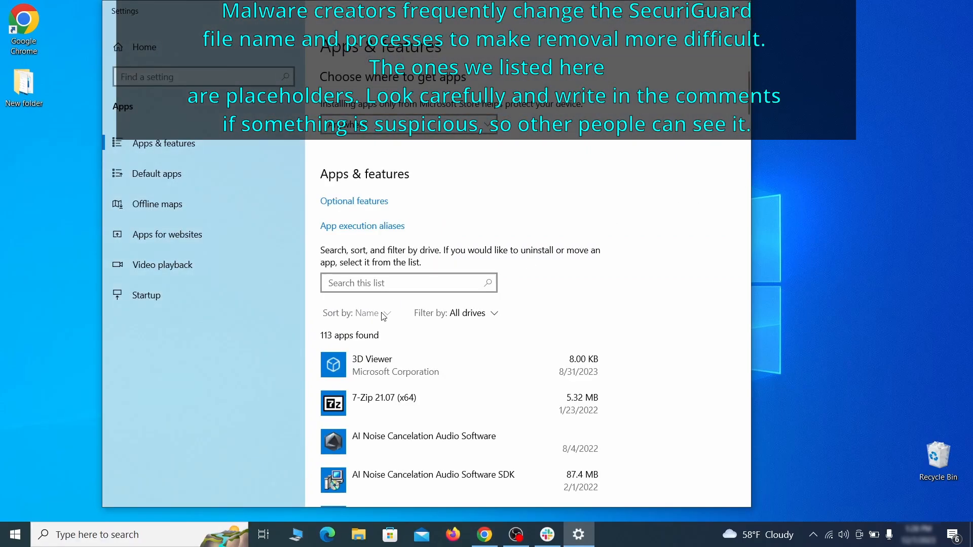
{"action": "left_click", "coordinate": [365, 379]}
{"action": "scroll", "coordinate": [549, 318], "scroll_direction": "down", "scroll_amount": 2}
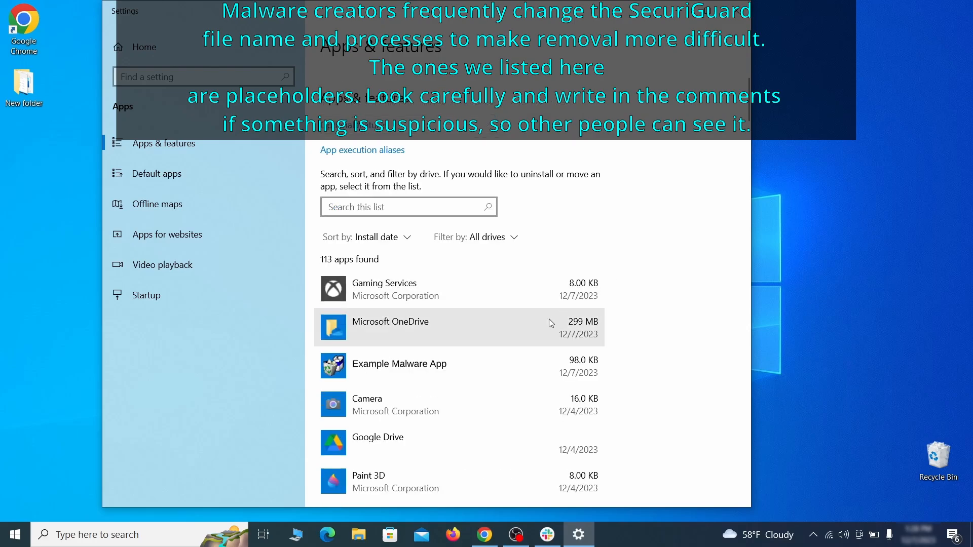
Uninstall Example Malware App and close the settings window.
{"action": "left_click", "coordinate": [496, 362]}
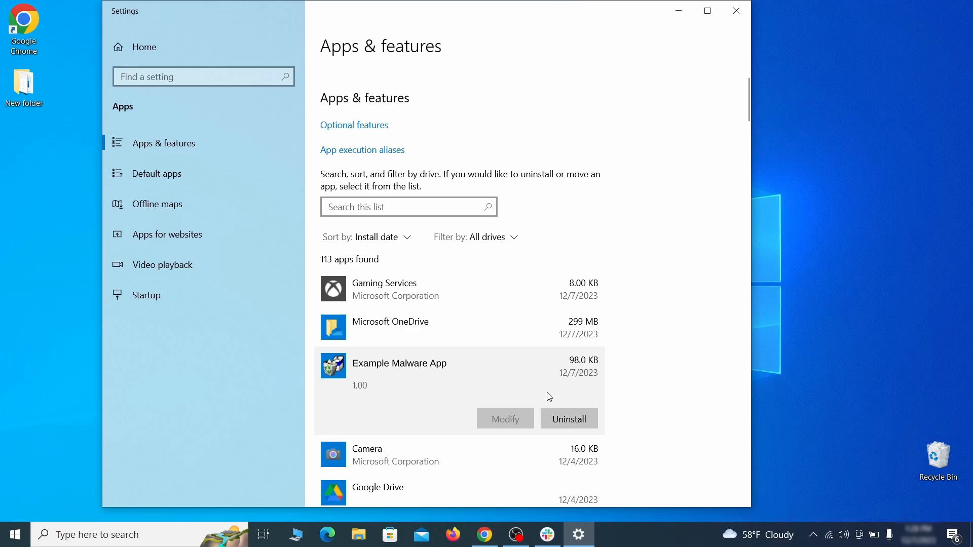
{"action": "left_click", "coordinate": [581, 420]}
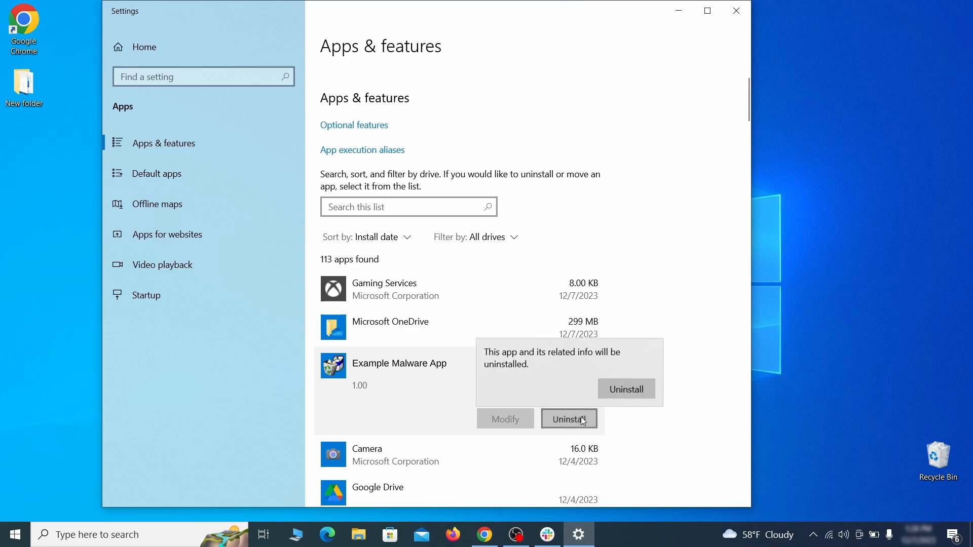
{"action": "left_click", "coordinate": [633, 391]}
{"action": "left_click", "coordinate": [559, 383]}
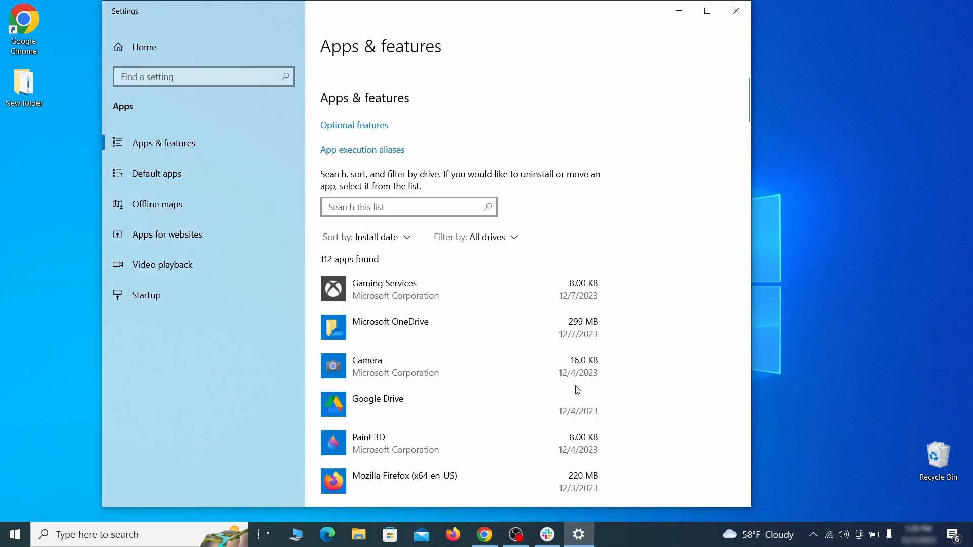
{"action": "left_click", "coordinate": [738, 11]}
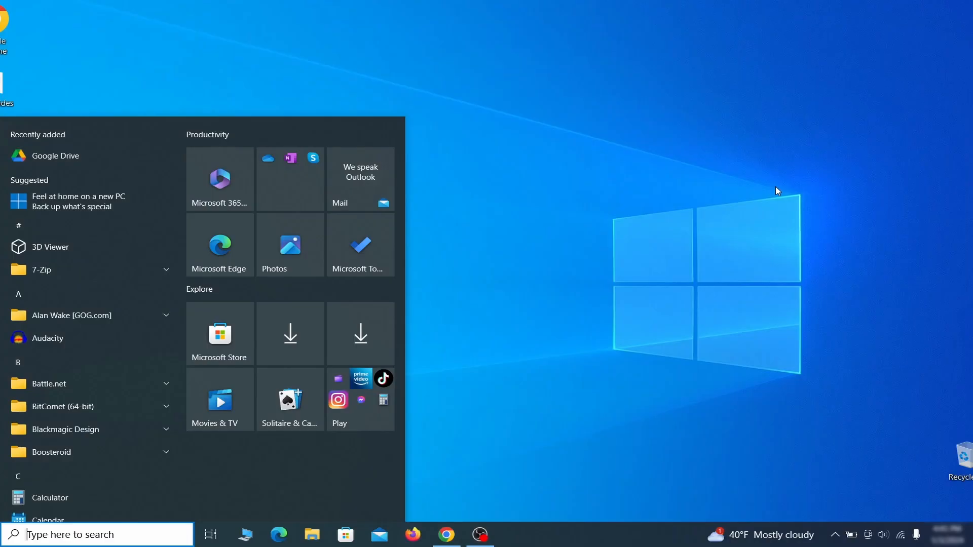
Search Windows for "create a restore point" and open the matching system protection settings.
{"action": "type", "text": "create a"}
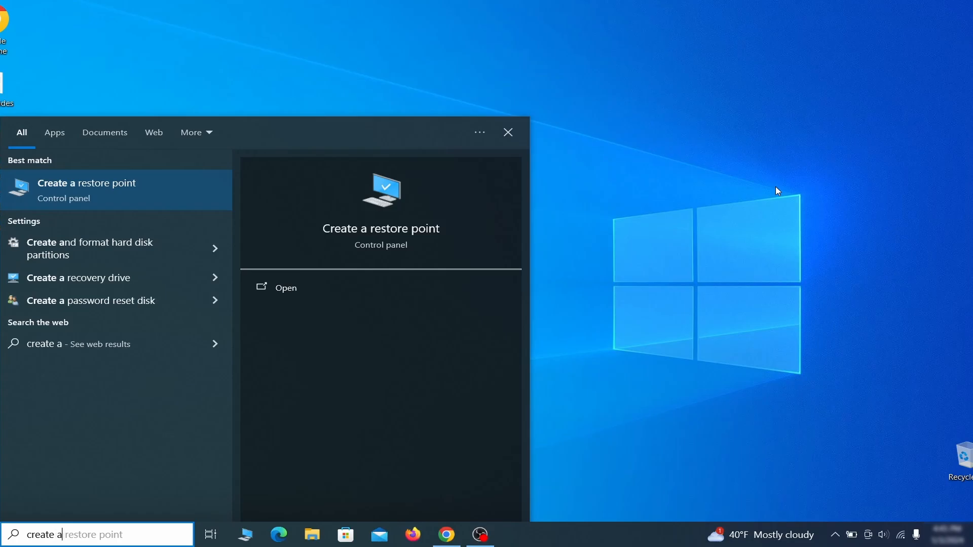
{"action": "type", "text": " restore point"}
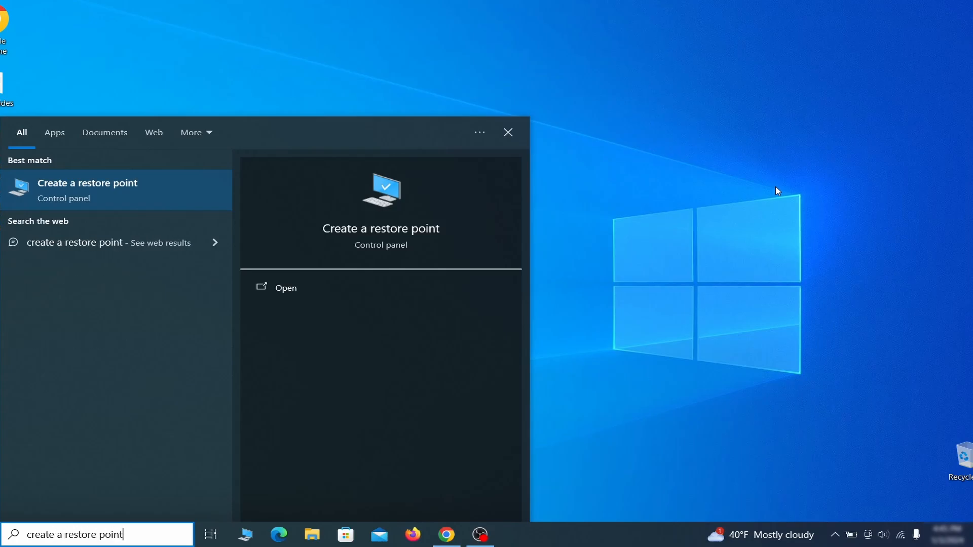
{"action": "key", "text": "Return"}
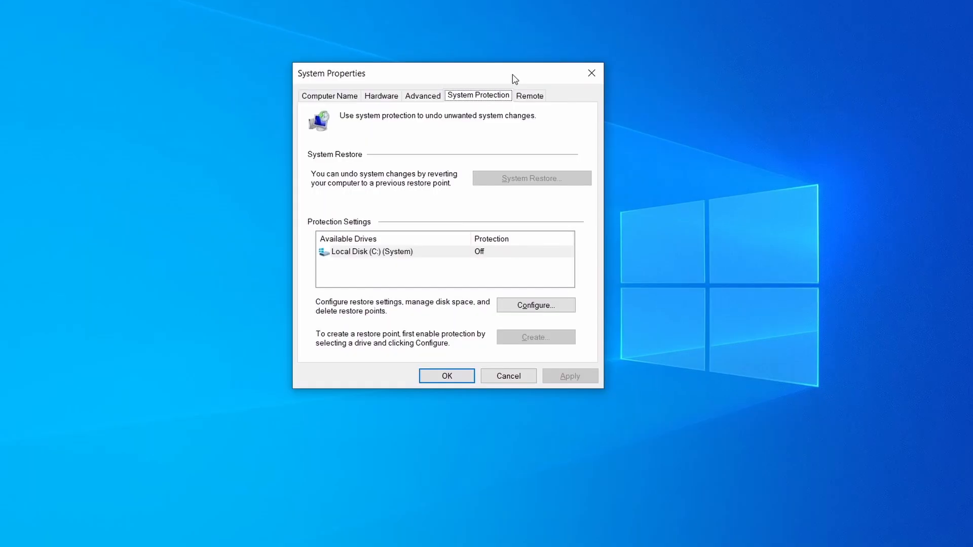
Turn on system protection for Local Disk (C:) and apply the restore settings.
{"action": "left_click", "coordinate": [437, 255]}
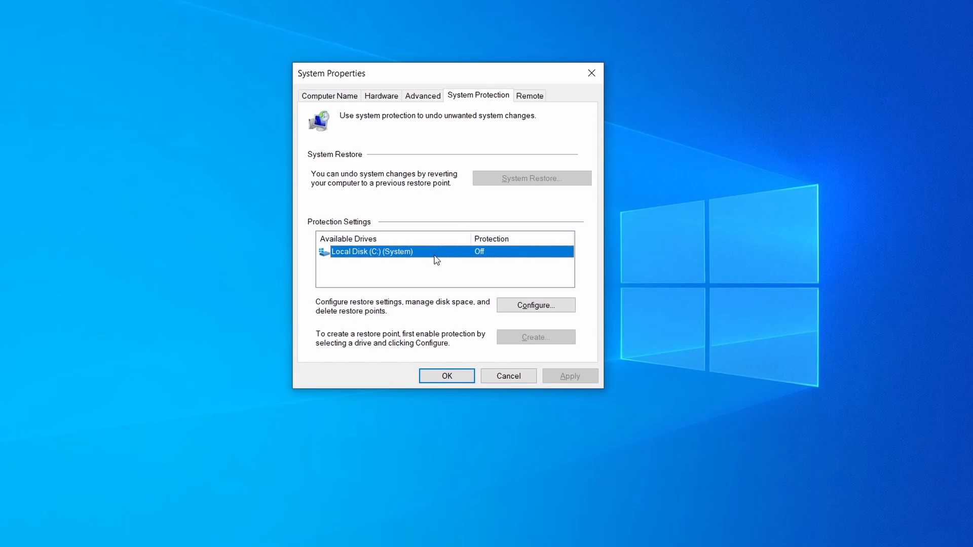
{"action": "left_click", "coordinate": [559, 306]}
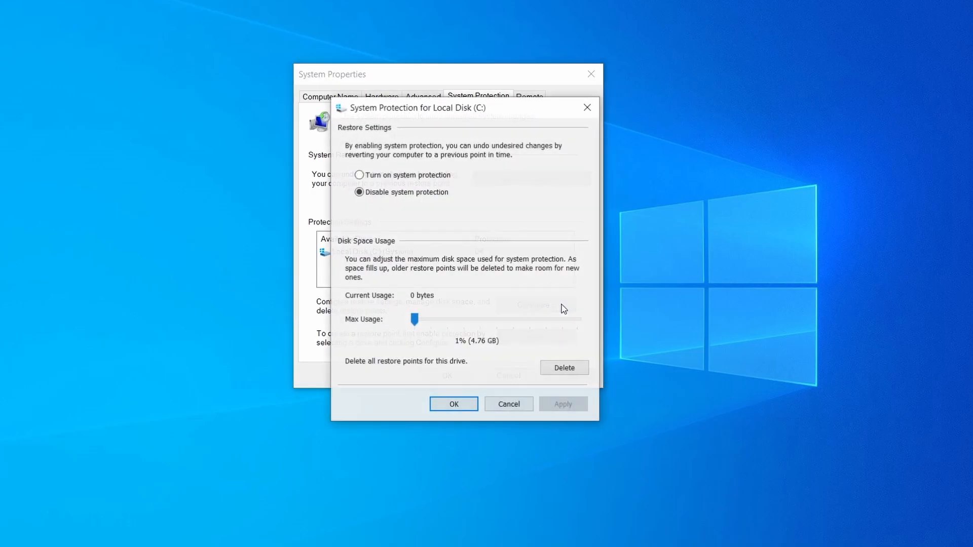
{"action": "left_click", "coordinate": [359, 175]}
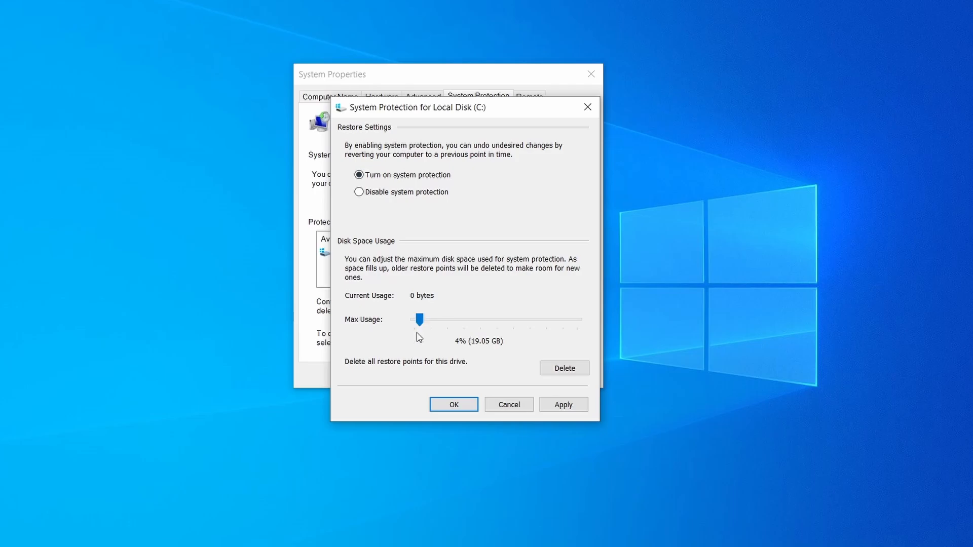
{"action": "left_click", "coordinate": [560, 404]}
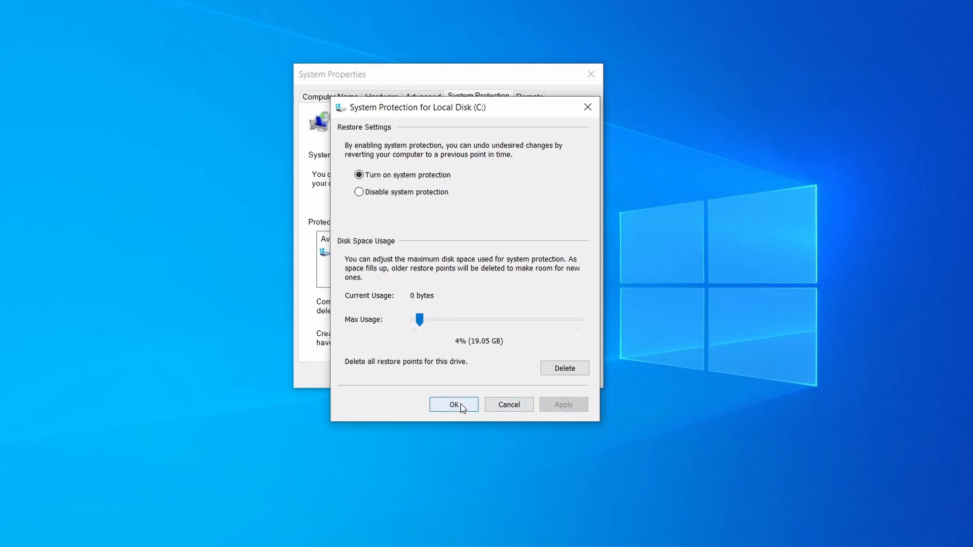
{"action": "left_click", "coordinate": [459, 405]}
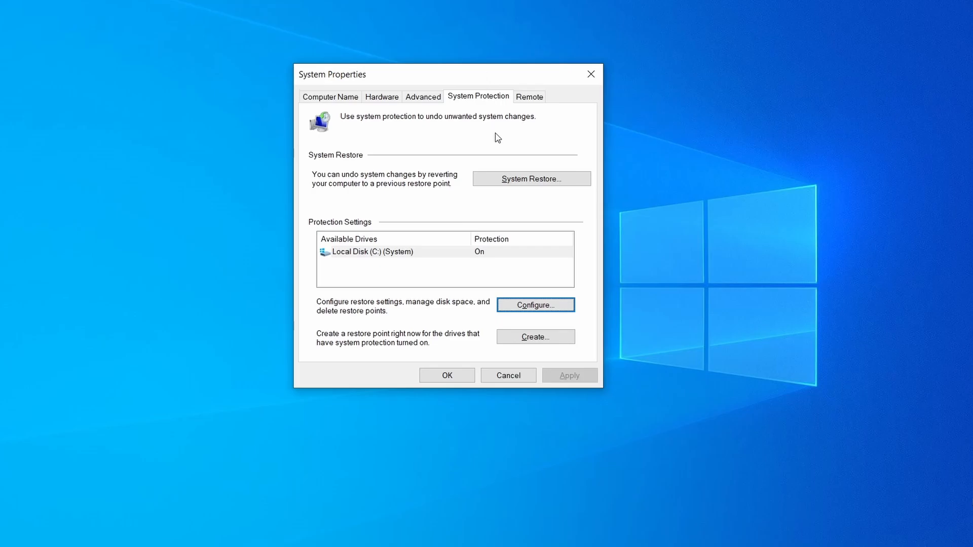
Create a restore point with a description and go through System Restore past its introduction page.
{"action": "left_click", "coordinate": [544, 343]}
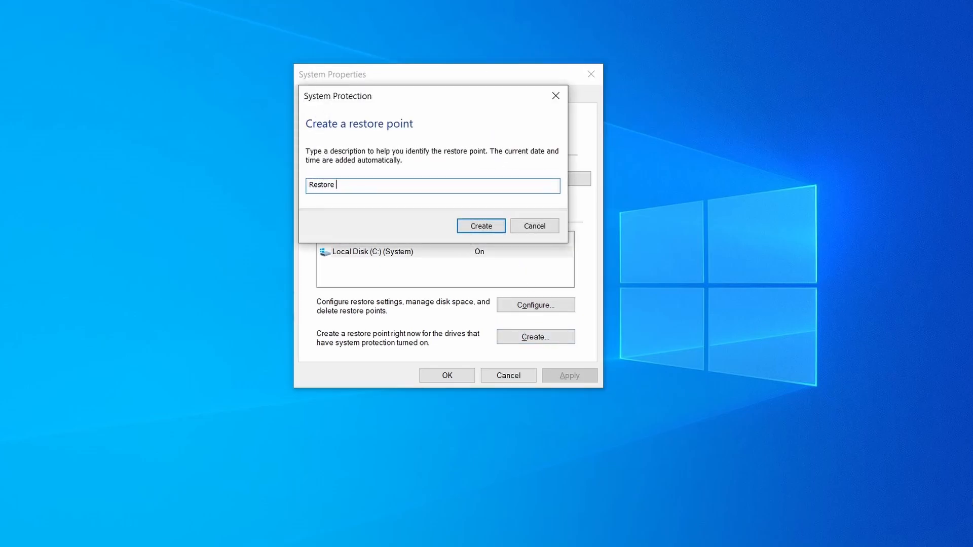
{"action": "left_click", "coordinate": [491, 226]}
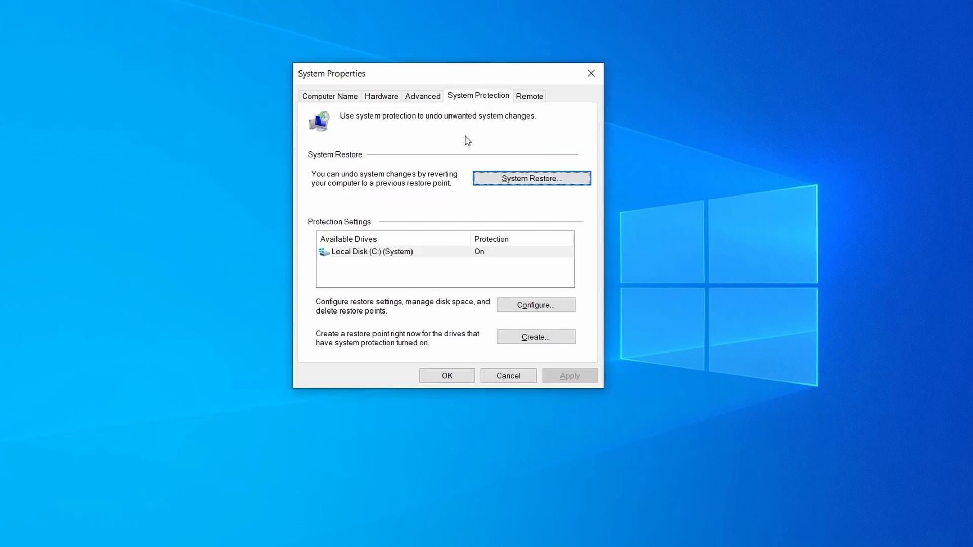
{"action": "left_click", "coordinate": [571, 182]}
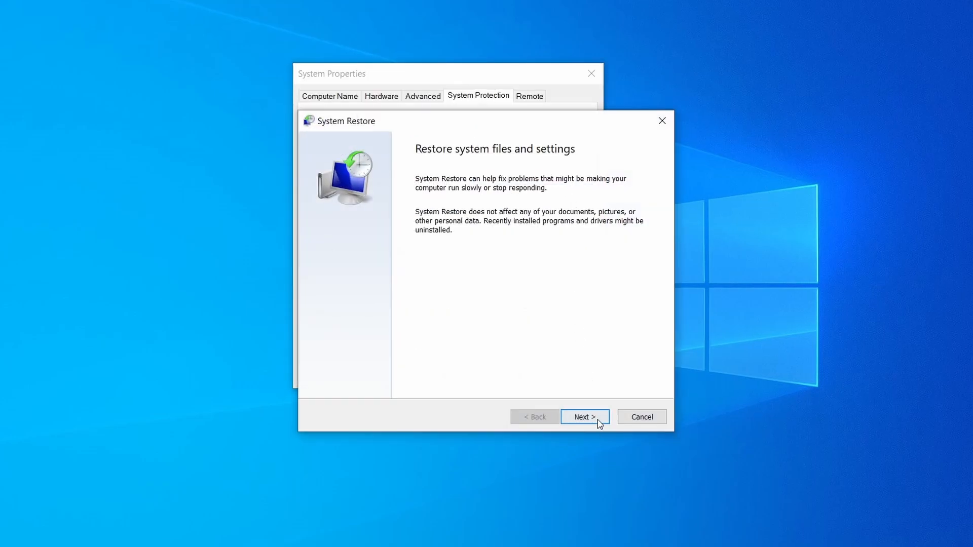
{"action": "left_click", "coordinate": [599, 423]}
{"action": "left_click", "coordinate": [478, 234]}
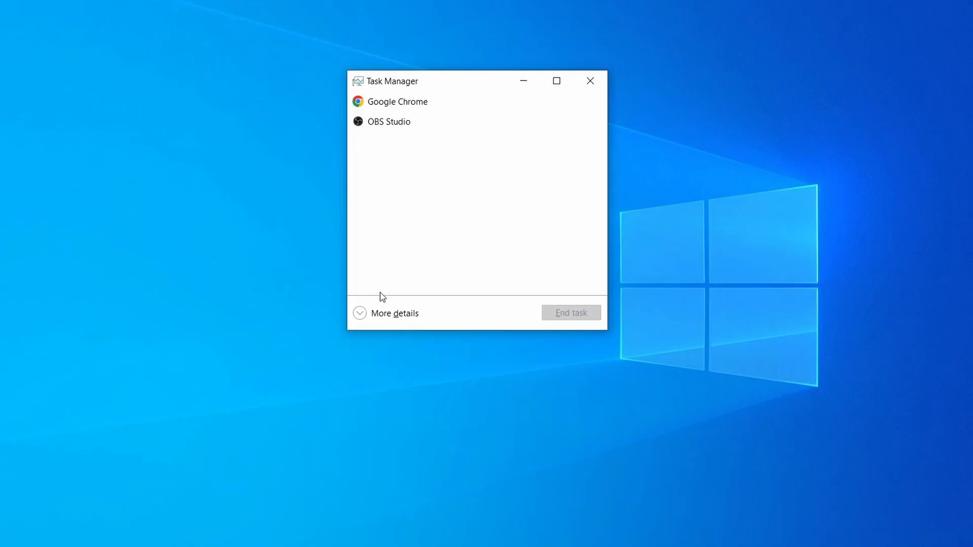
Expand Task Manager to the detailed process list and sort the processes by CPU and by memory usage.
{"action": "left_click", "coordinate": [361, 314]}
{"action": "left_click", "coordinate": [476, 116]}
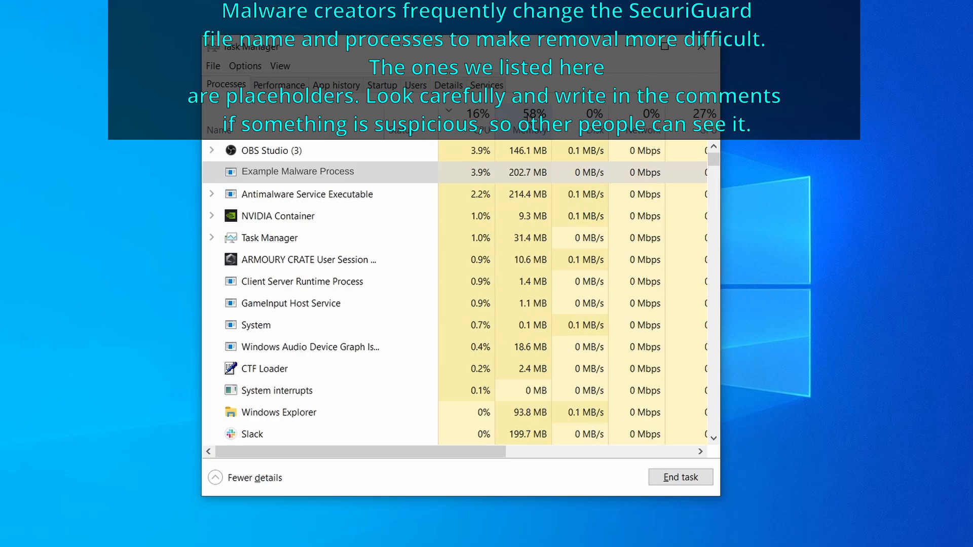
{"action": "left_click", "coordinate": [527, 115]}
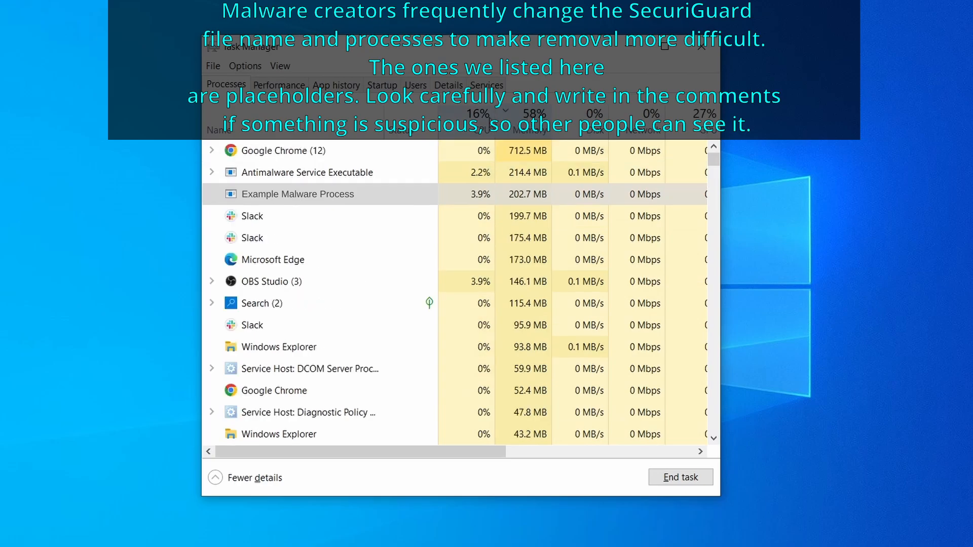
Open the file location of Example Malware Process, delete all files in that folder and close it.
{"action": "right_click", "coordinate": [465, 194]}
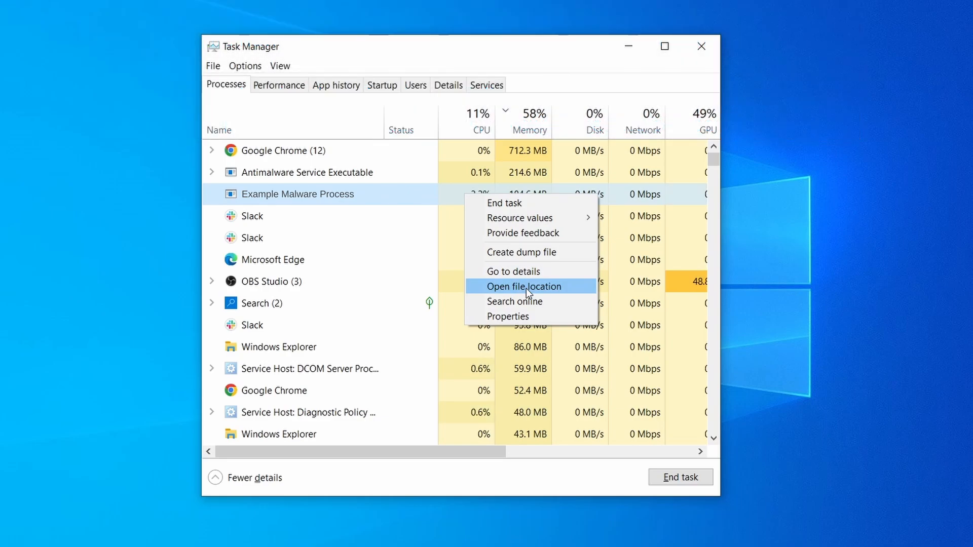
{"action": "left_click", "coordinate": [526, 287]}
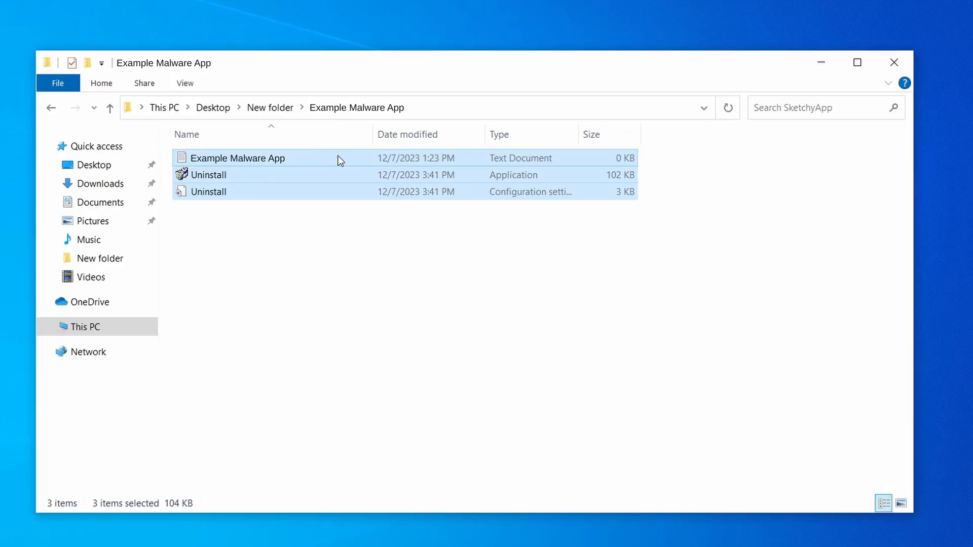
{"action": "right_click", "coordinate": [336, 158]}
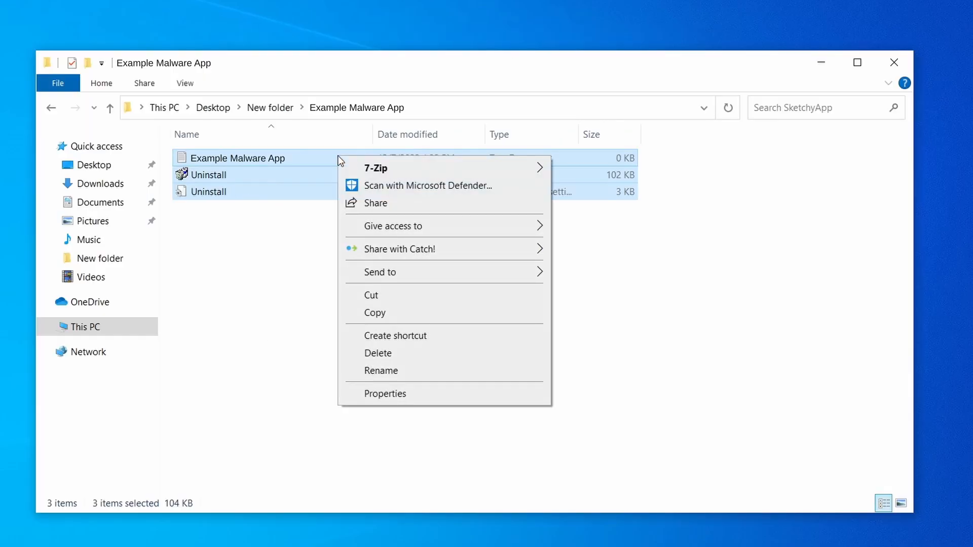
{"action": "left_click", "coordinate": [421, 353]}
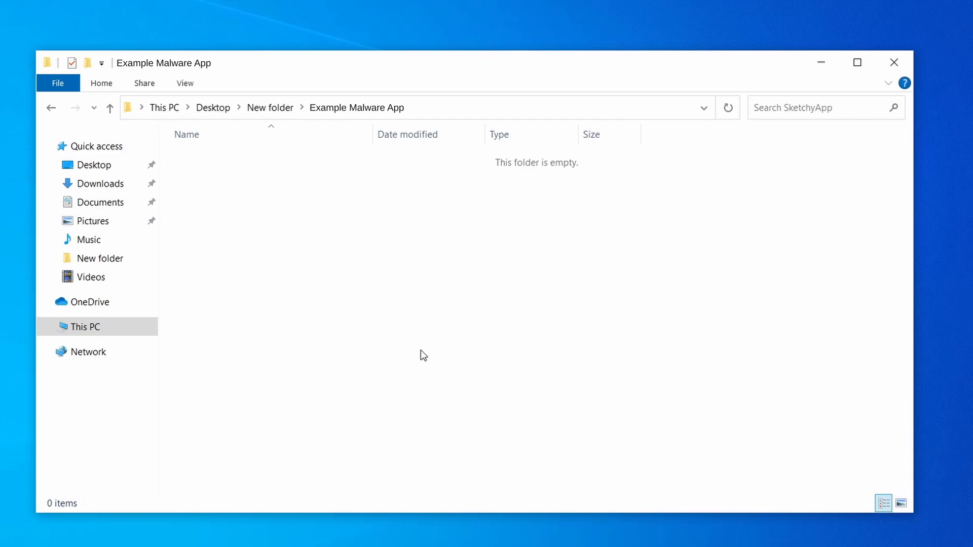
{"action": "left_click", "coordinate": [894, 62]}
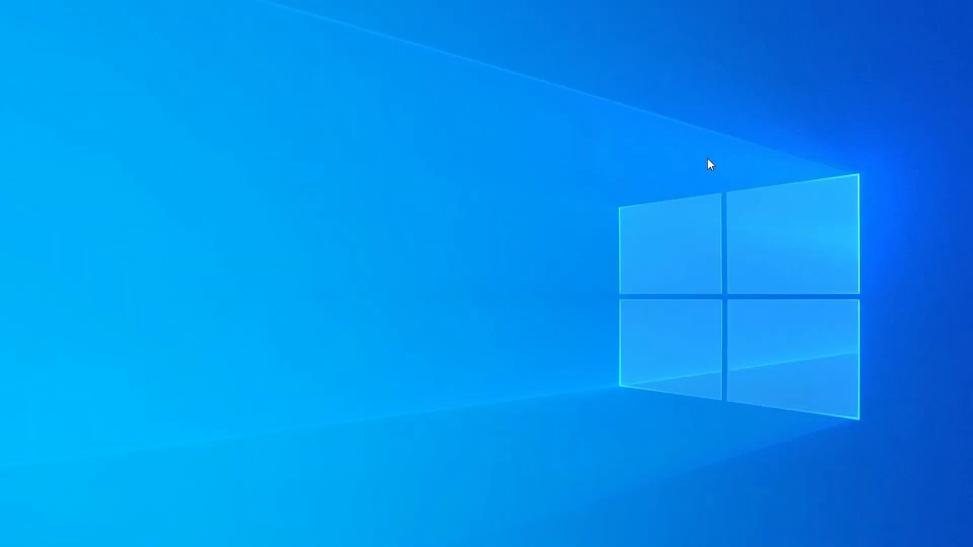
Reopen Task Manager, sort the processes by CPU and by memory, and bring up the actions for Example Malware App.
{"action": "key", "text": "ctrl+shift+Escape"}
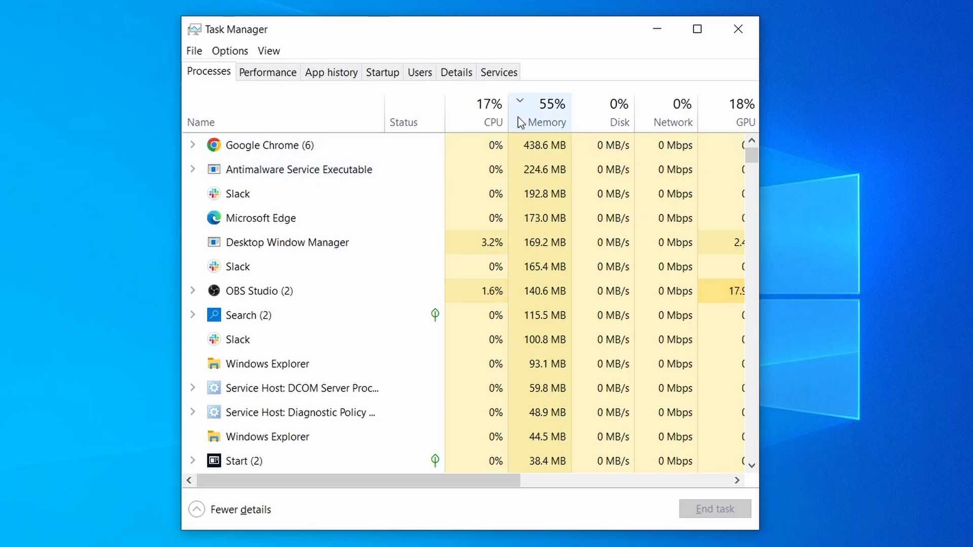
{"action": "left_click", "coordinate": [470, 119]}
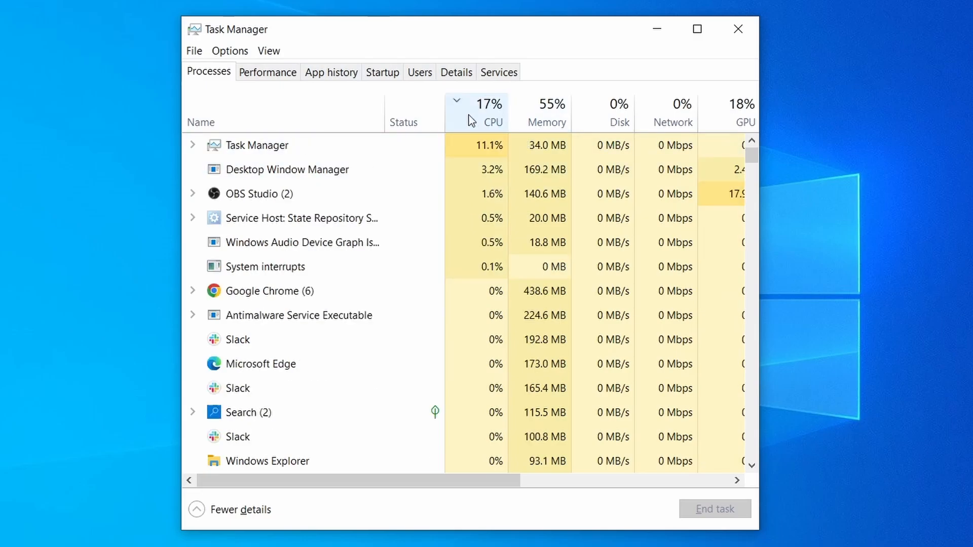
{"action": "left_click", "coordinate": [552, 108]}
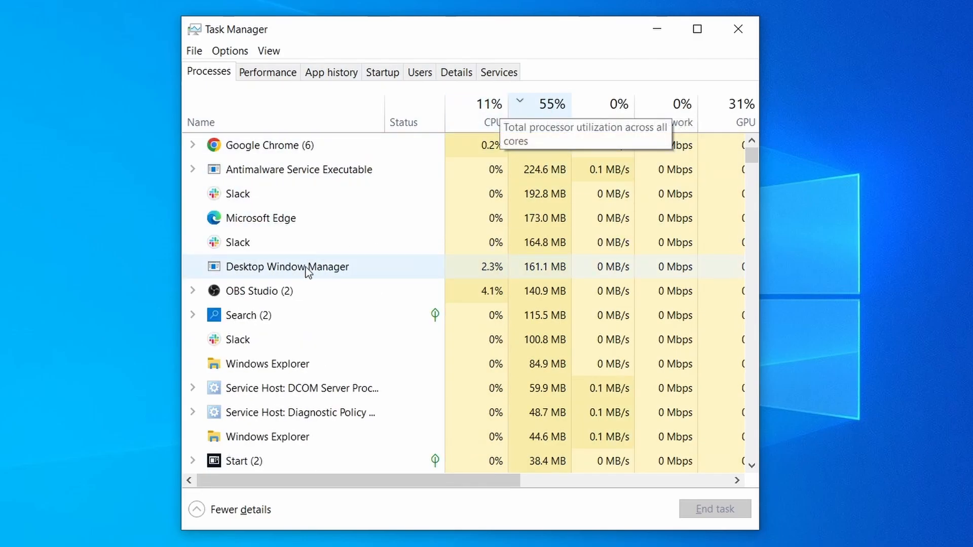
{"action": "scroll", "coordinate": [423, 342], "scroll_direction": "down", "scroll_amount": 2}
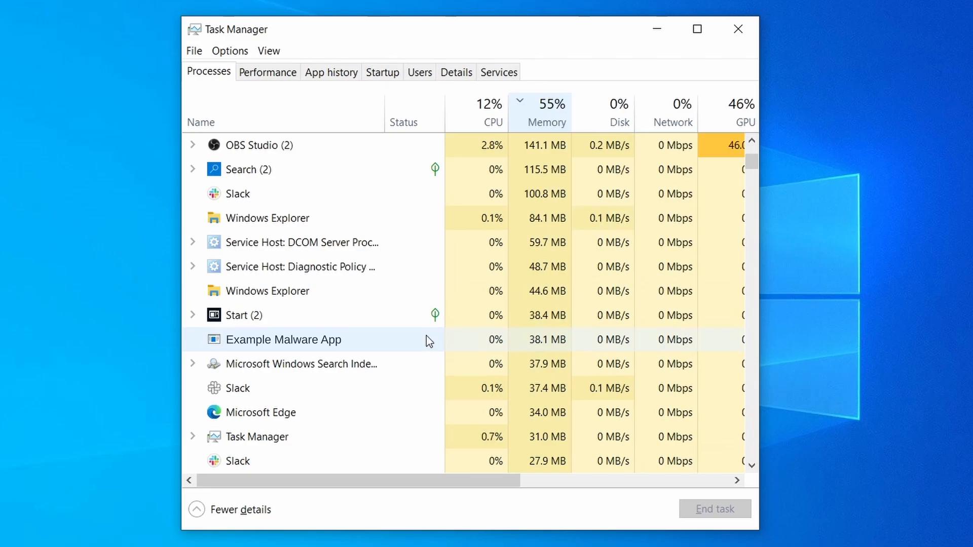
{"action": "right_click", "coordinate": [426, 336]}
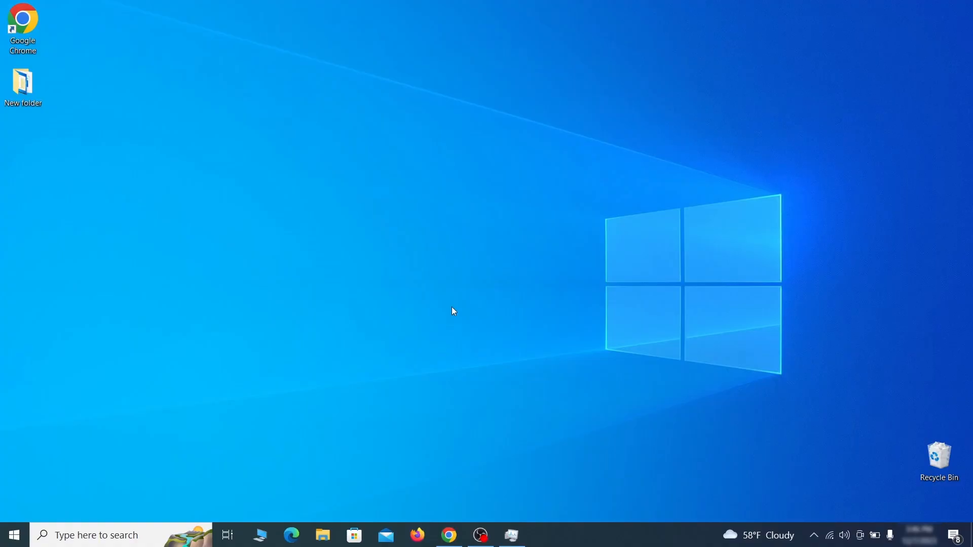
Search Windows for "view network connections" and open the matching Control Panel page.
{"action": "left_click", "coordinate": [14, 535]}
{"action": "type", "text": "view network connectio"}
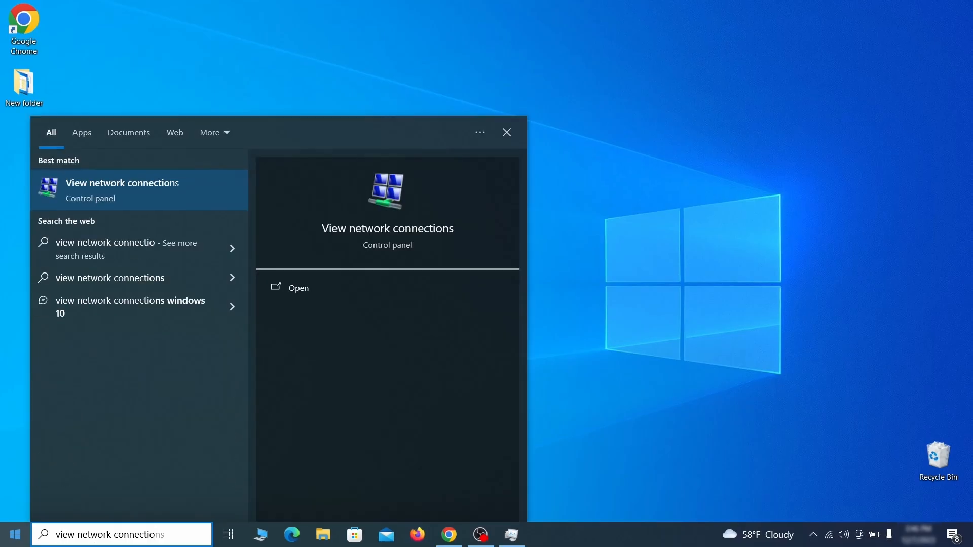
{"action": "type", "text": "ns"}
{"action": "key", "text": "Return"}
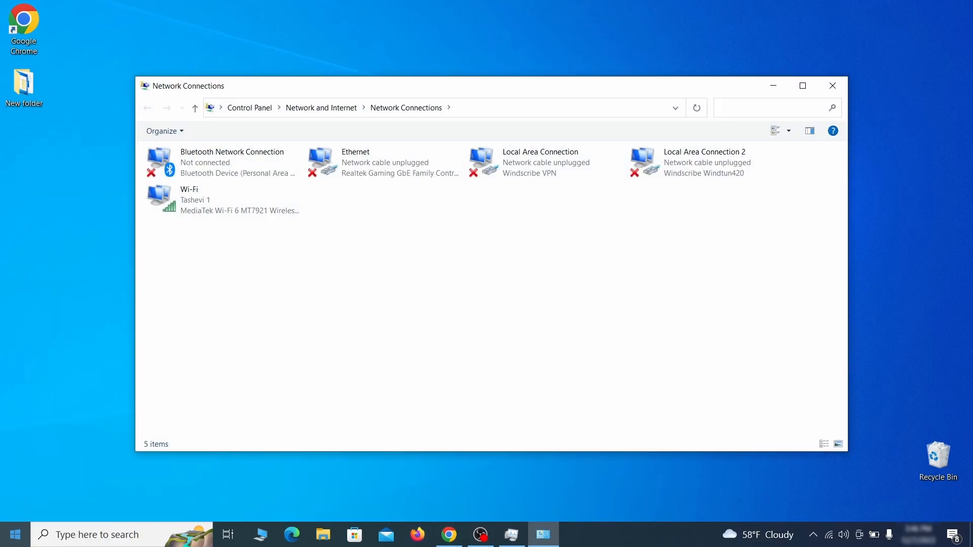
Open the Wi-Fi connection's properties and bring up the Internet Protocol Version 4 (TCP/IPv4) properties.
{"action": "left_click", "coordinate": [175, 195]}
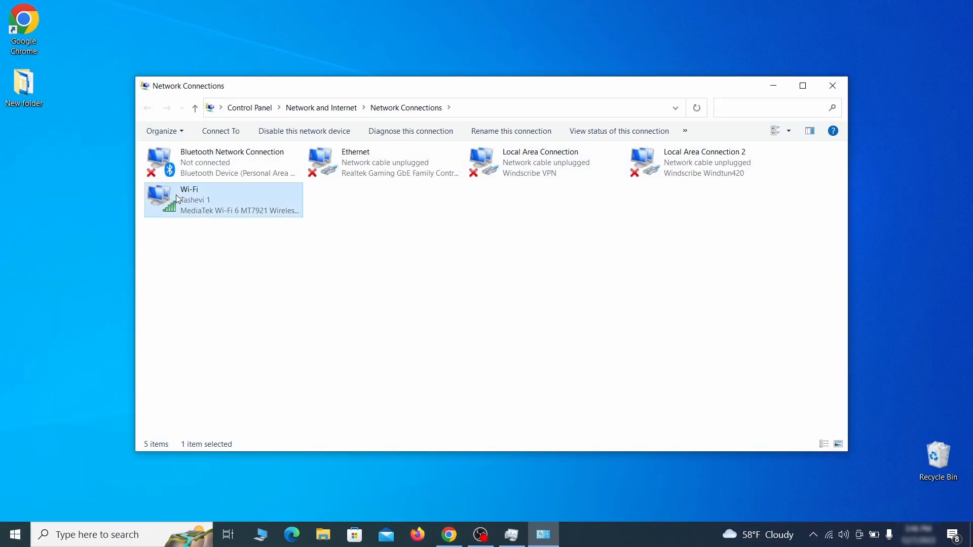
{"action": "right_click", "coordinate": [207, 210]}
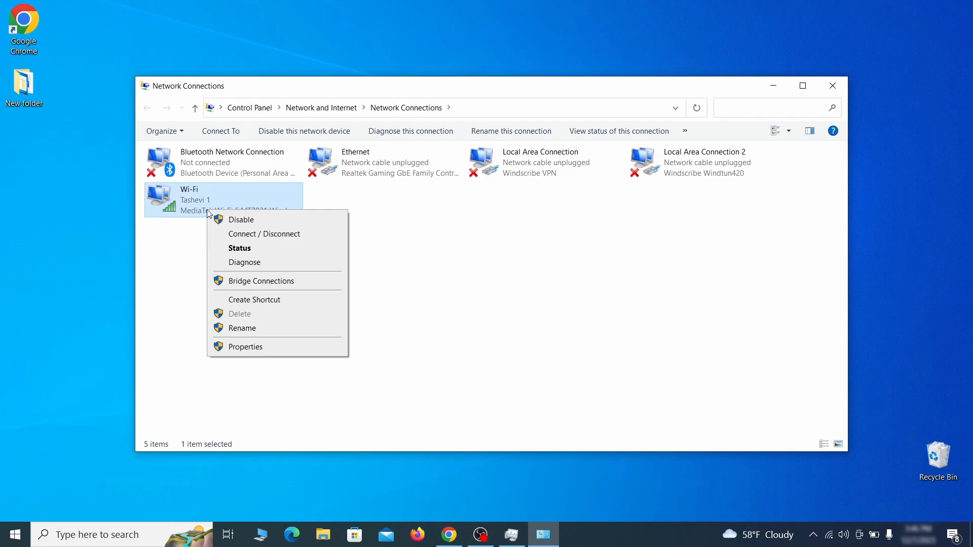
{"action": "left_click", "coordinate": [263, 347]}
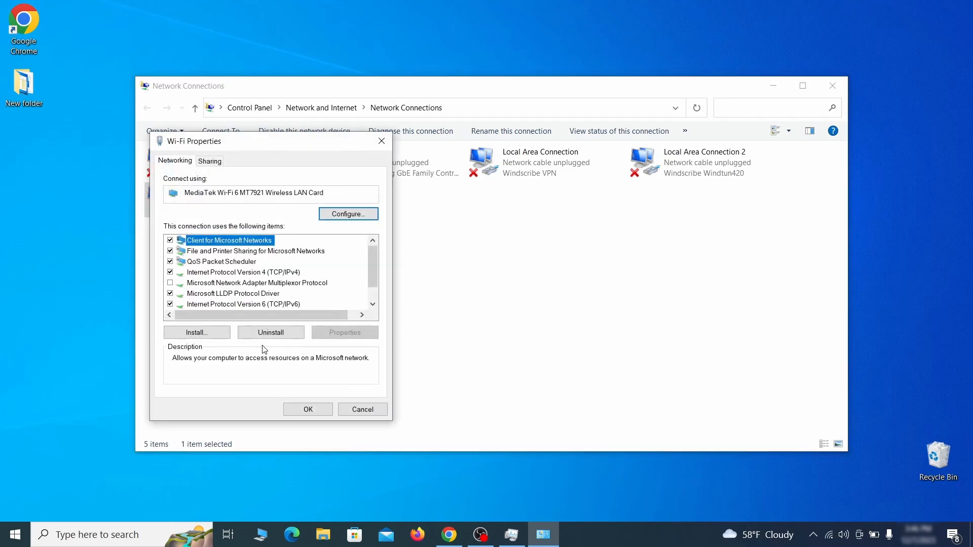
{"action": "left_click", "coordinate": [255, 274]}
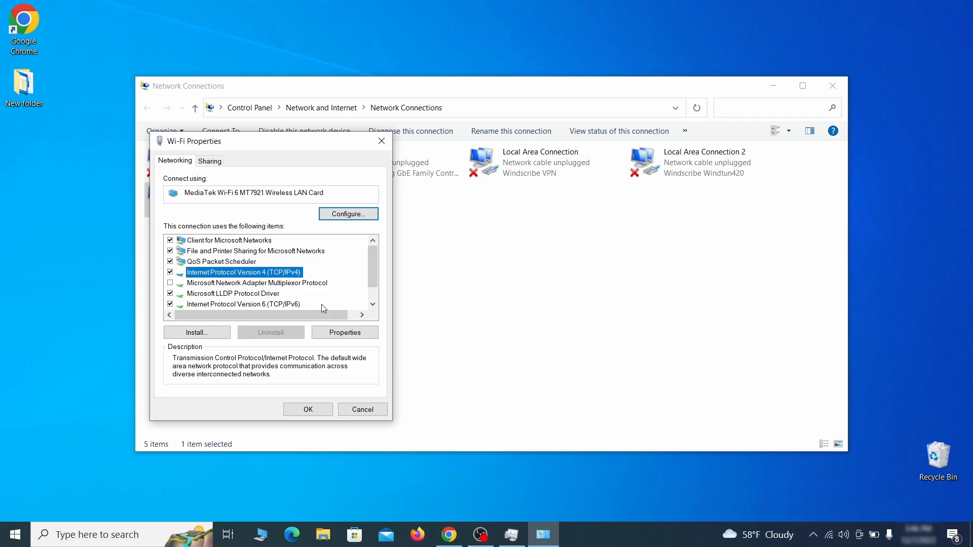
{"action": "left_click", "coordinate": [347, 333]}
{"action": "left_click_drag", "start_coordinate": [347, 186], "coordinate": [492, 147]}
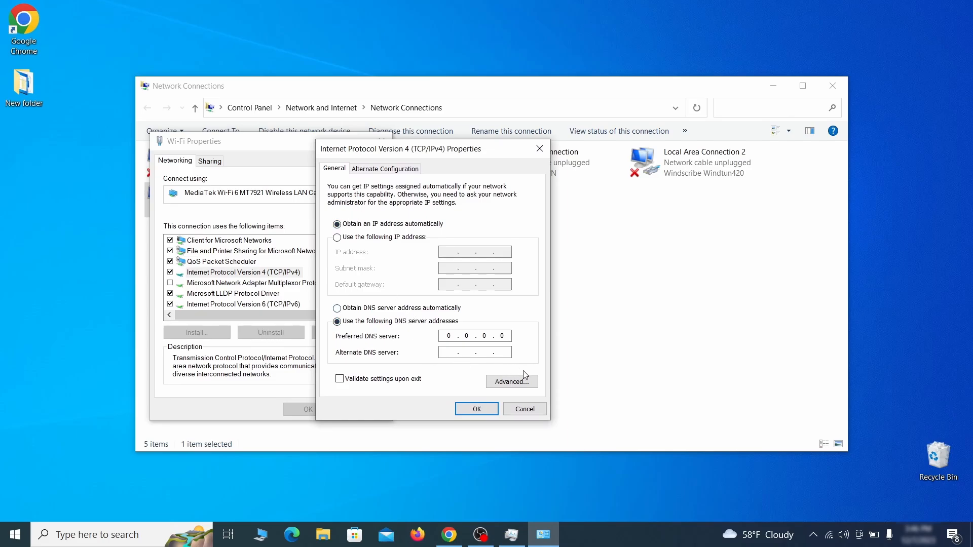
Remove the 0.0.0.0 DNS server in the advanced TCP/IP settings, confirm the changes and close the Wi-Fi properties.
{"action": "left_click", "coordinate": [526, 388]}
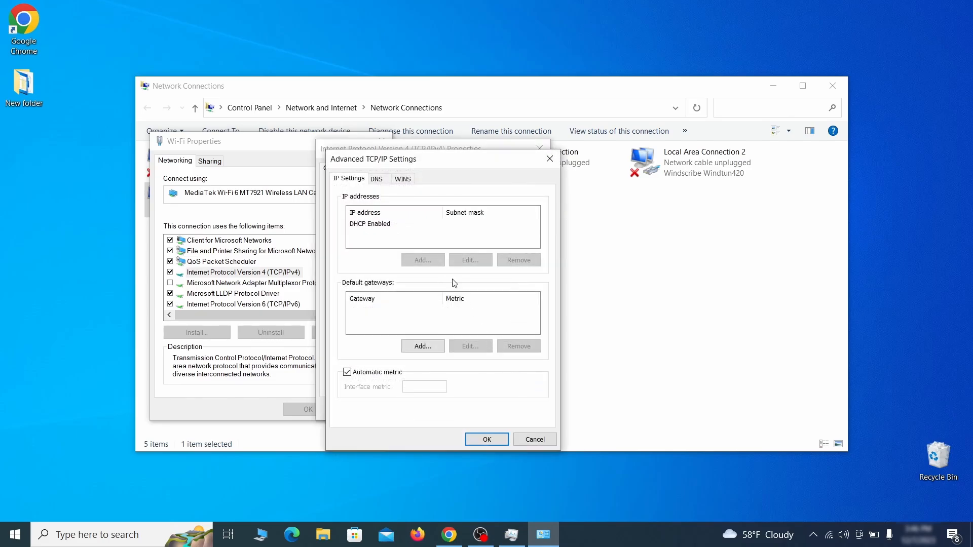
{"action": "left_click", "coordinate": [380, 180]}
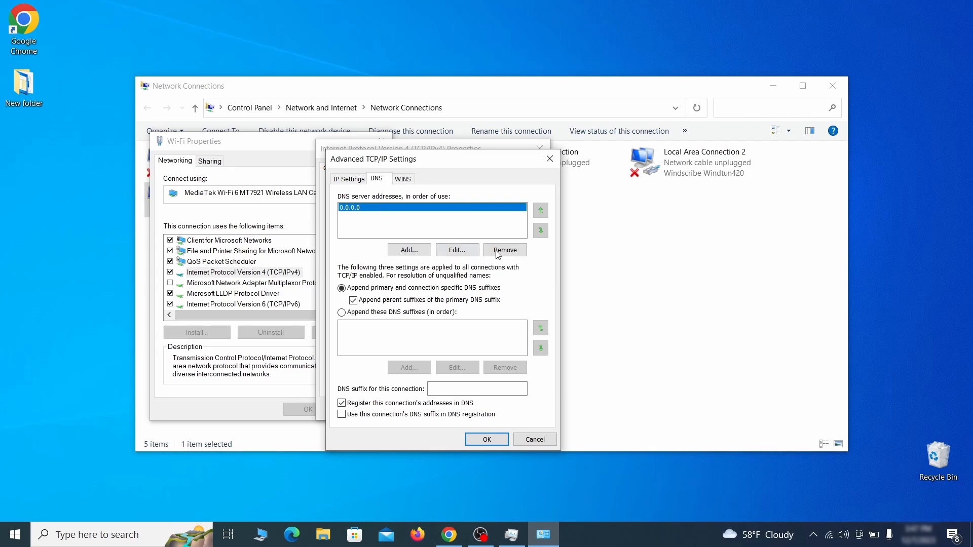
{"action": "left_click", "coordinate": [515, 256]}
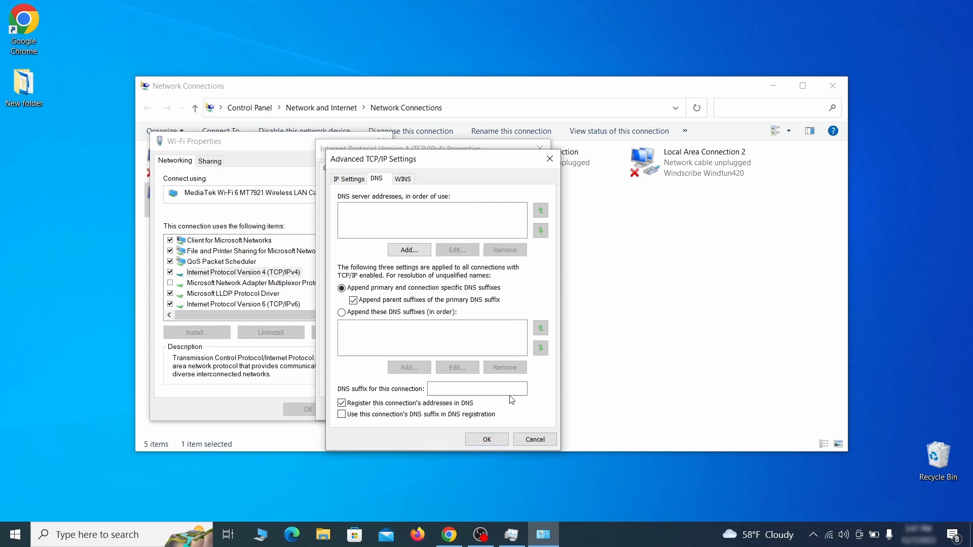
{"action": "left_click", "coordinate": [487, 440]}
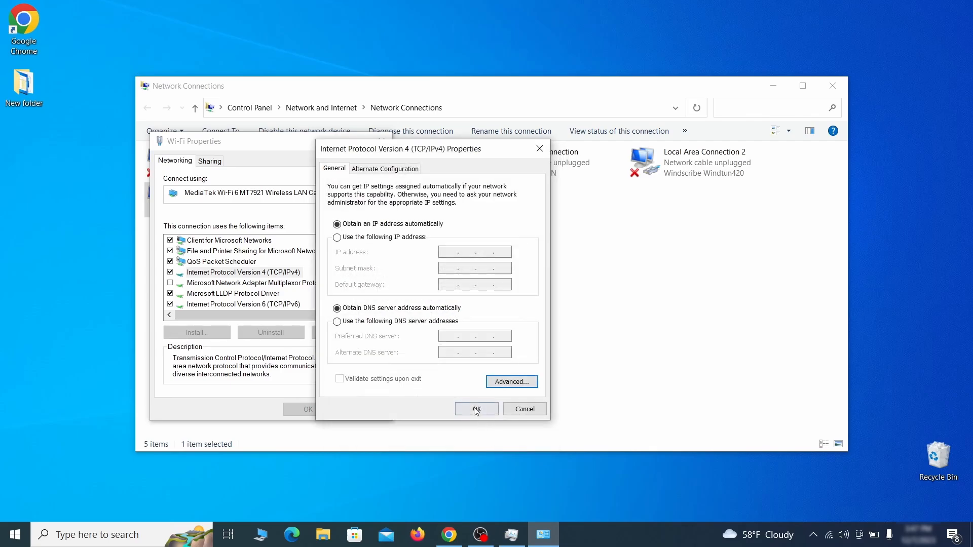
{"action": "left_click", "coordinate": [477, 409]}
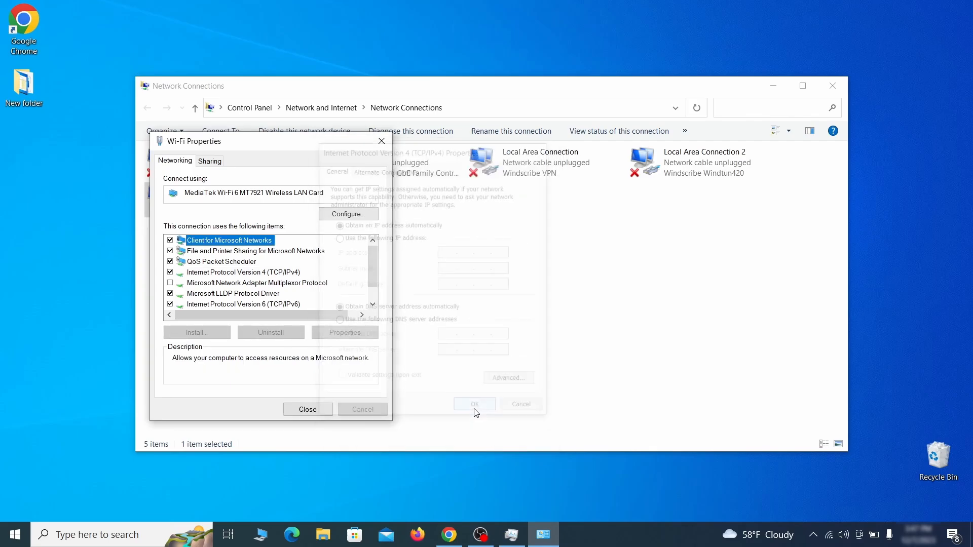
{"action": "left_click", "coordinate": [307, 409]}
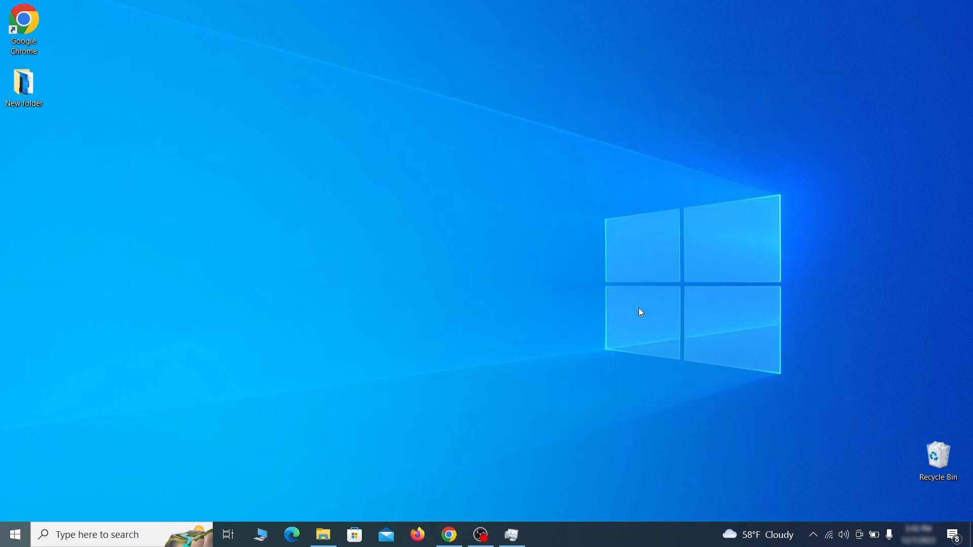
Search Windows for C:\Windows\System32\drivers\etc\hosts and open the file with Notepad.
{"action": "key", "text": "super"}
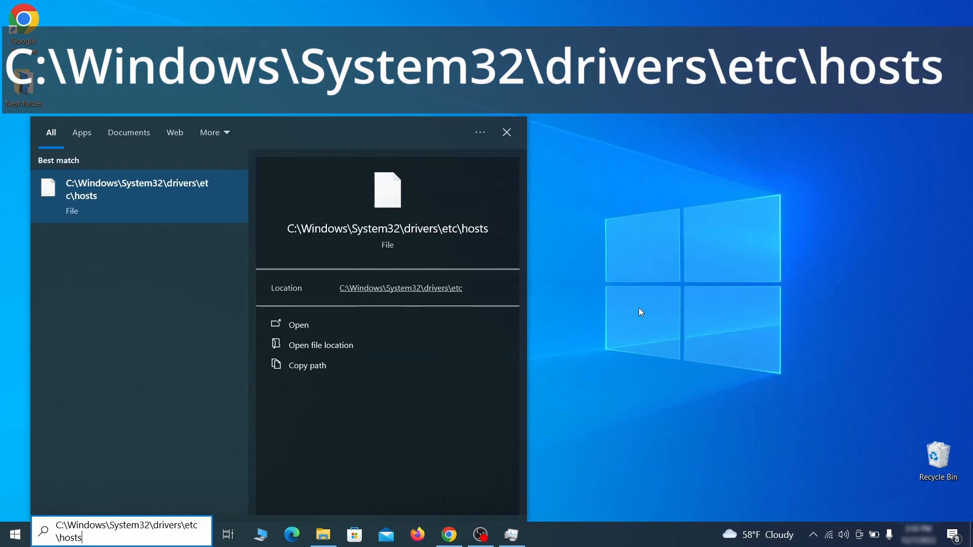
{"action": "key", "text": "Return"}
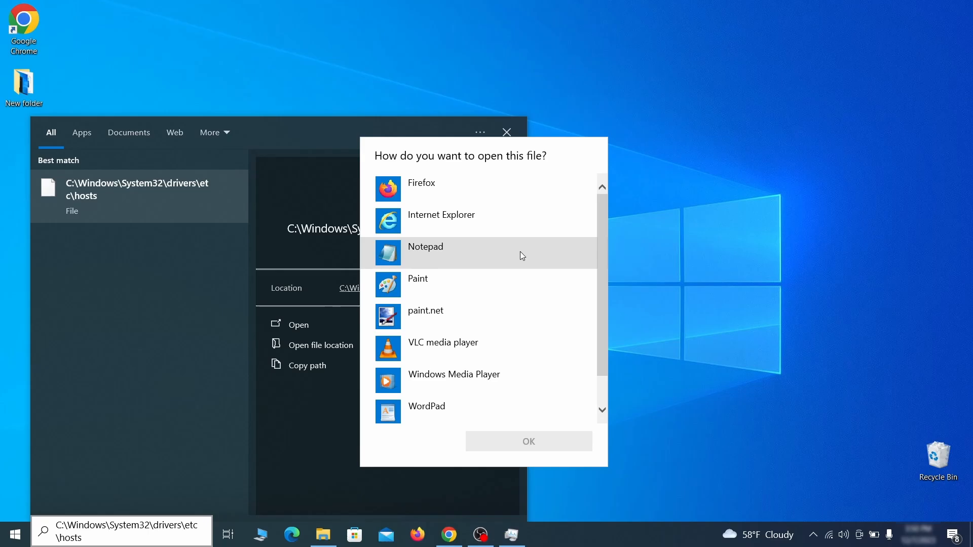
{"action": "double_click", "coordinate": [520, 251]}
Delete all the 0.0.0.0 entries listed below the localhost lines in the hosts file.
{"action": "scroll", "coordinate": [550, 241], "scroll_direction": "down", "scroll_amount": 3}
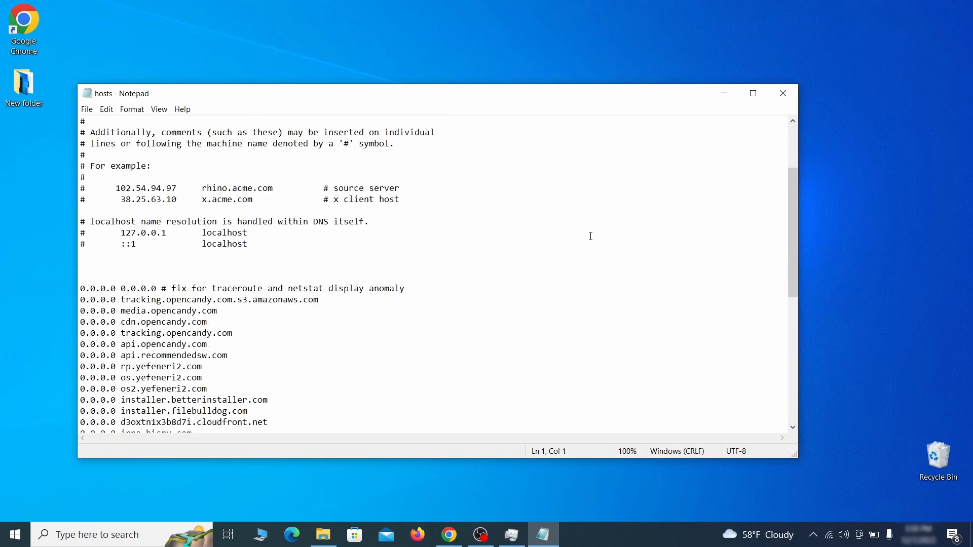
{"action": "left_click_drag", "start_coordinate": [81, 289], "coordinate": [114, 293]}
{"action": "left_click", "coordinate": [93, 272]}
{"action": "left_click_drag", "start_coordinate": [87, 260], "coordinate": [246, 408]}
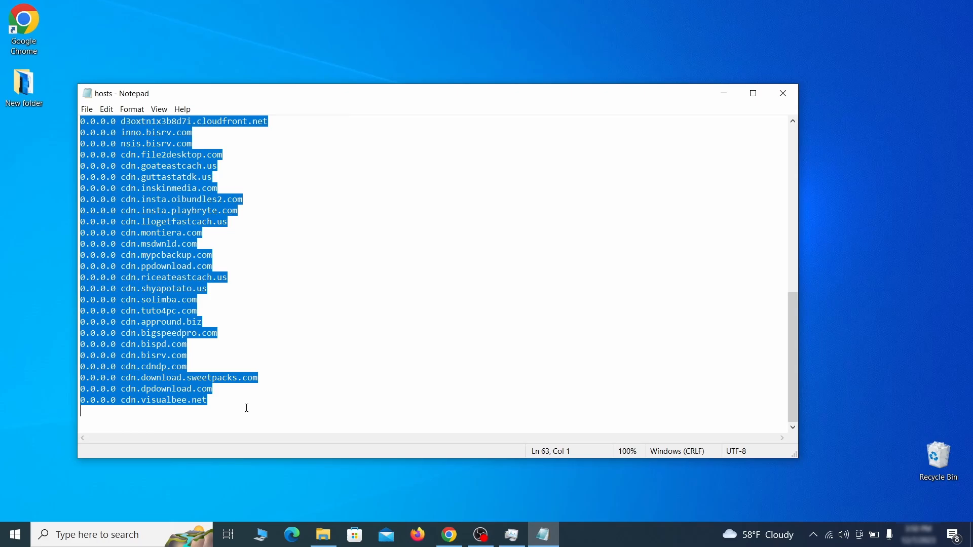
{"action": "key", "text": "Delete"}
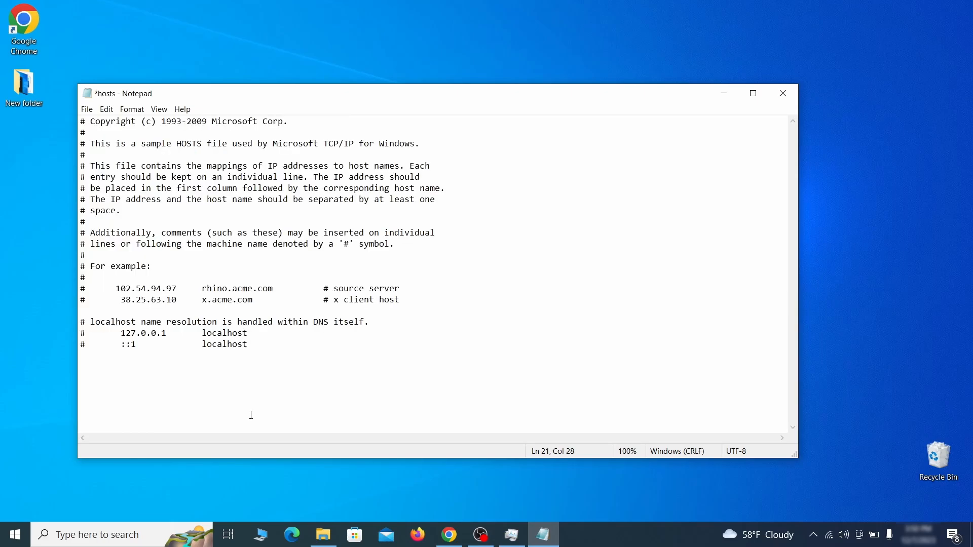
Save the edited hosts file and close it.
{"action": "left_click", "coordinate": [87, 109]}
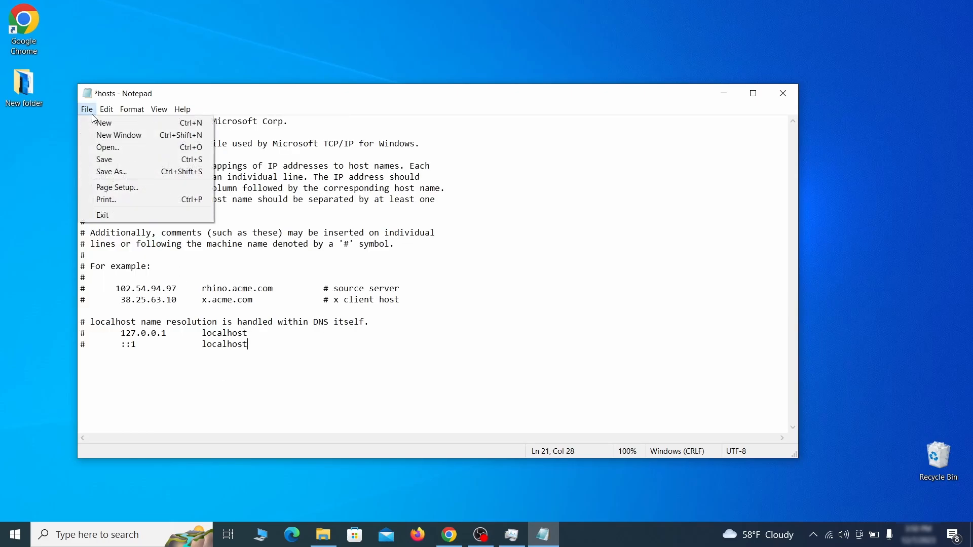
{"action": "left_click", "coordinate": [126, 158]}
{"action": "left_click", "coordinate": [785, 93]}
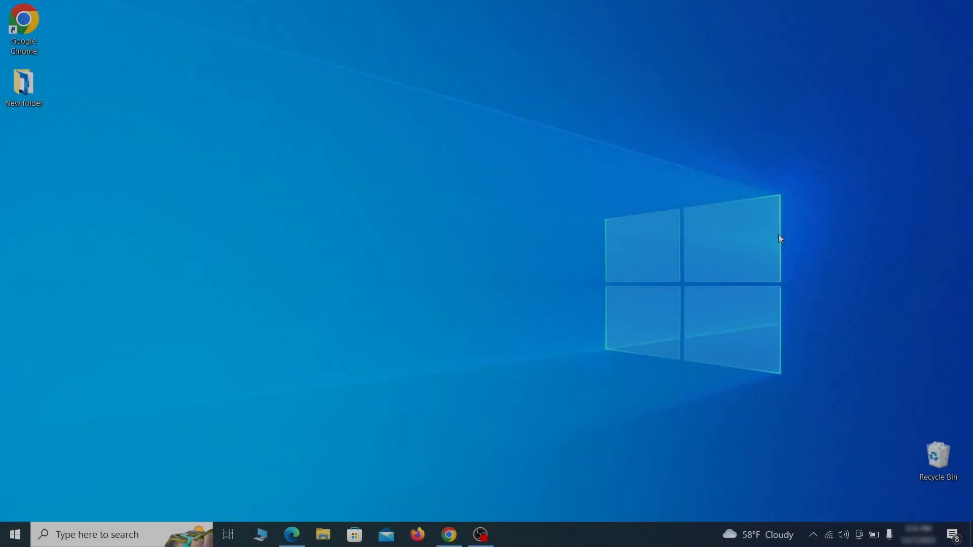
Search Windows for "startup apps", open the Startup settings, turn off Example Malware App and close the settings.
{"action": "key", "text": "super"}
{"action": "type", "text": "startup"}
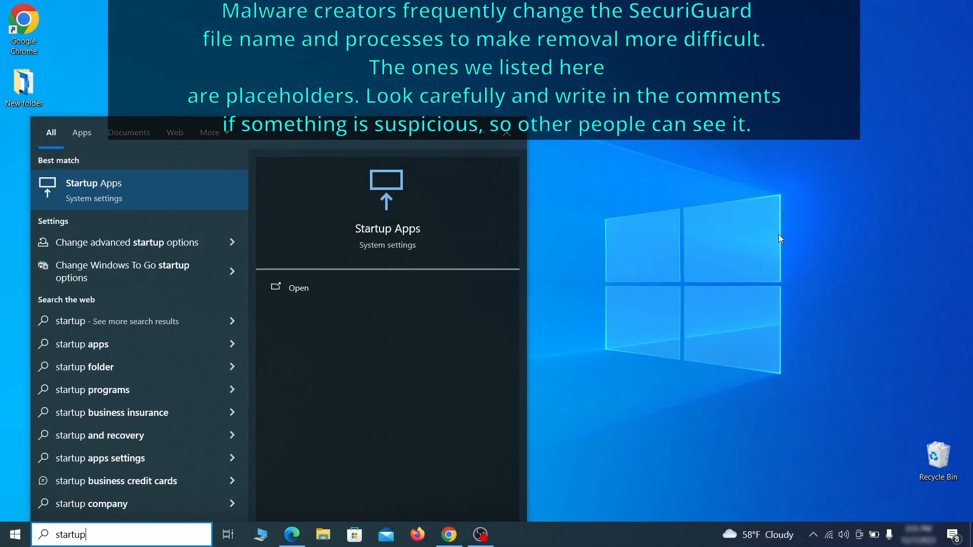
{"action": "type", "text": " apps"}
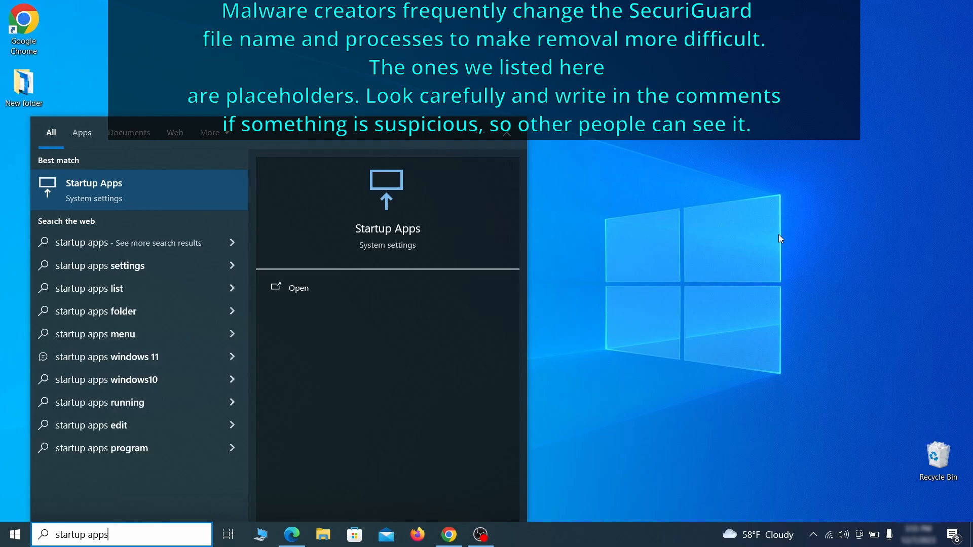
{"action": "key", "text": "Return"}
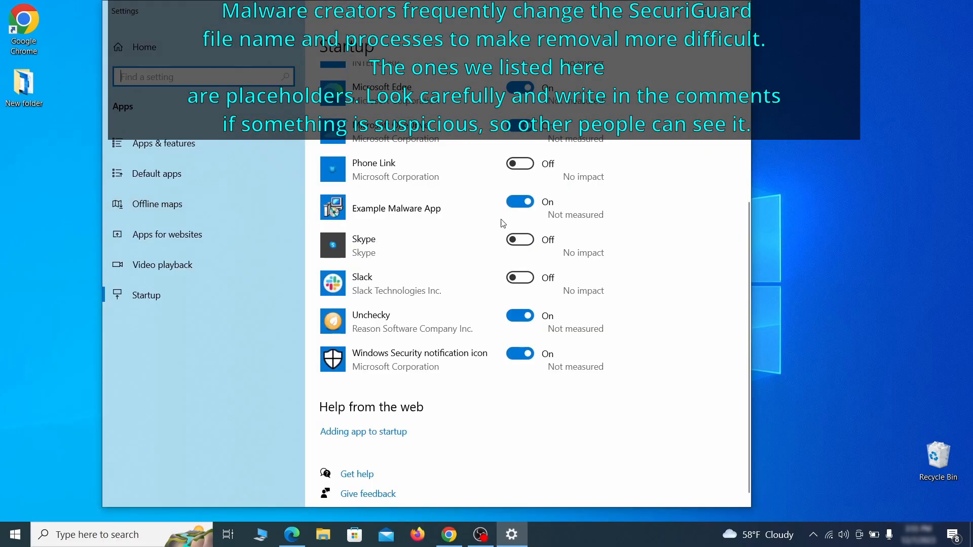
{"action": "left_click", "coordinate": [520, 205]}
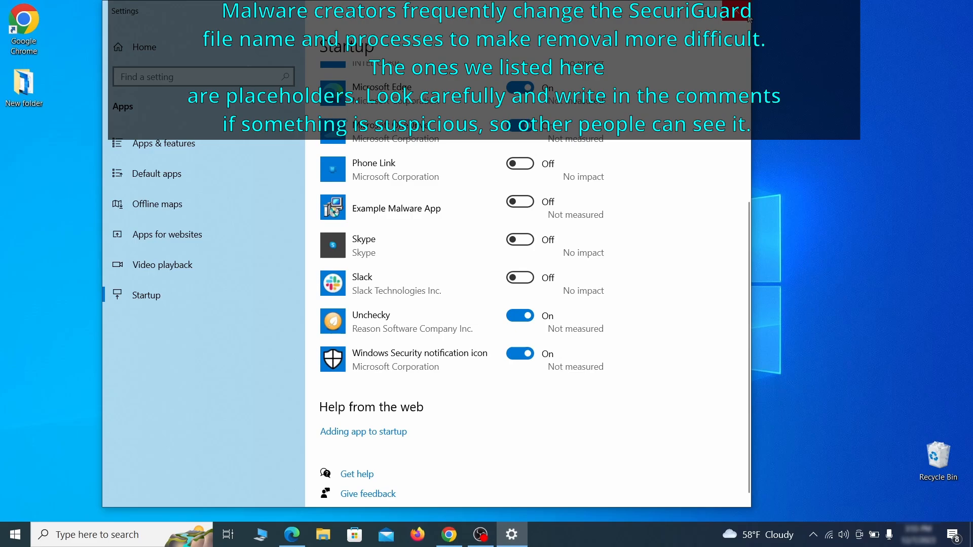
{"action": "left_click", "coordinate": [737, 10]}
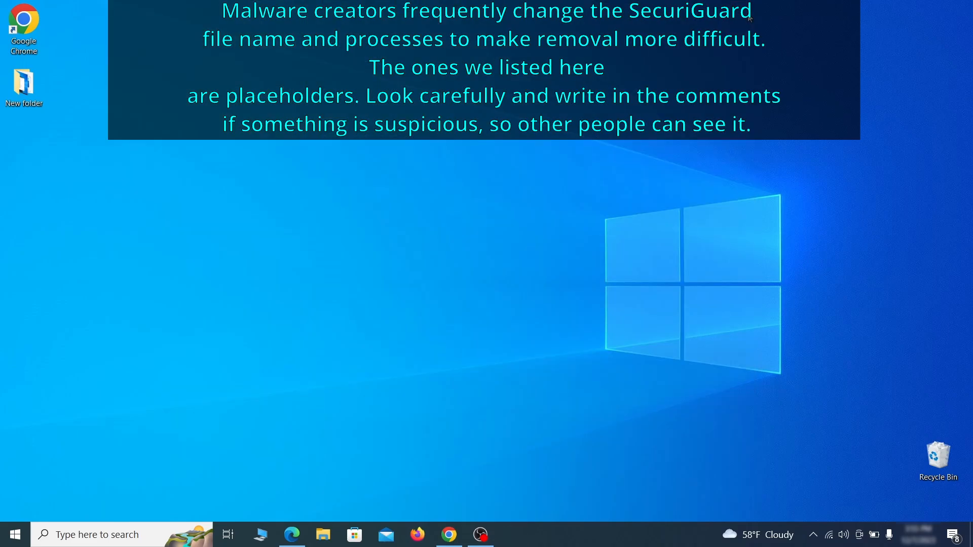
Search Windows for Task Scheduler, open it and display the Task Scheduler Library.
{"action": "type", "text": "ta"}
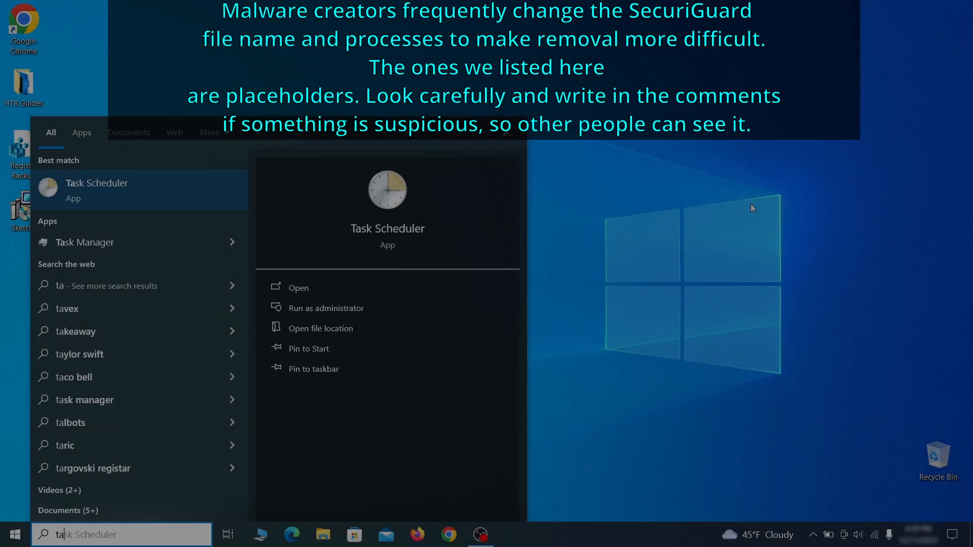
{"action": "type", "text": "sk scheduler"}
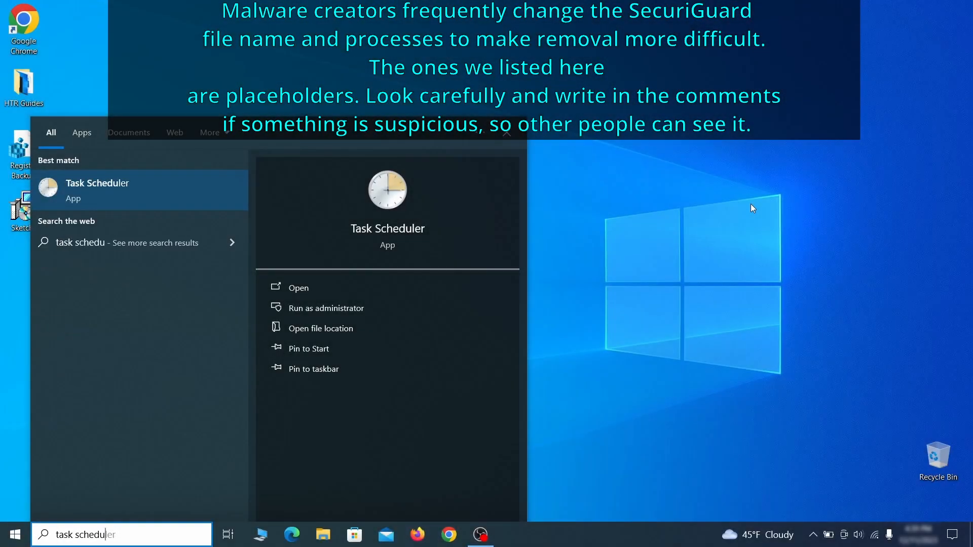
{"action": "key", "text": "Return"}
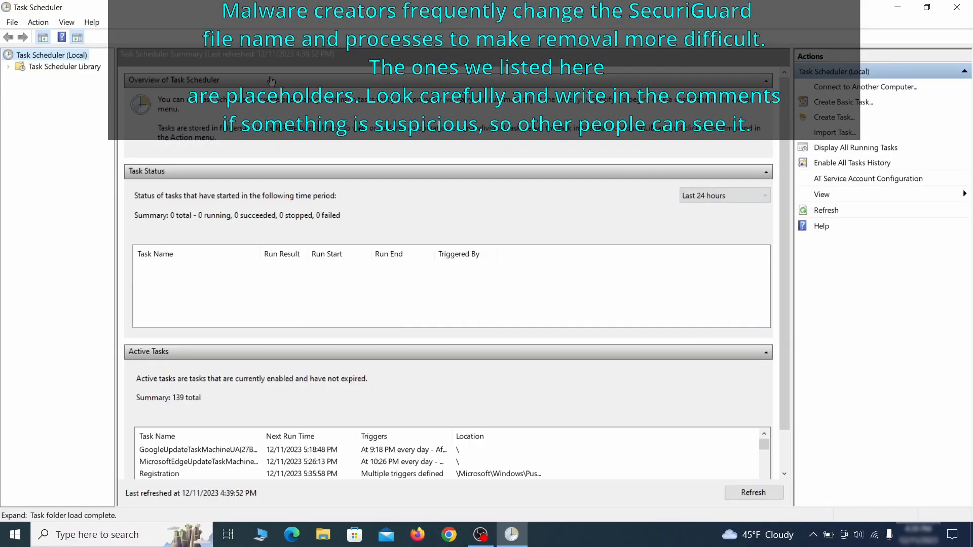
{"action": "left_click", "coordinate": [86, 68]}
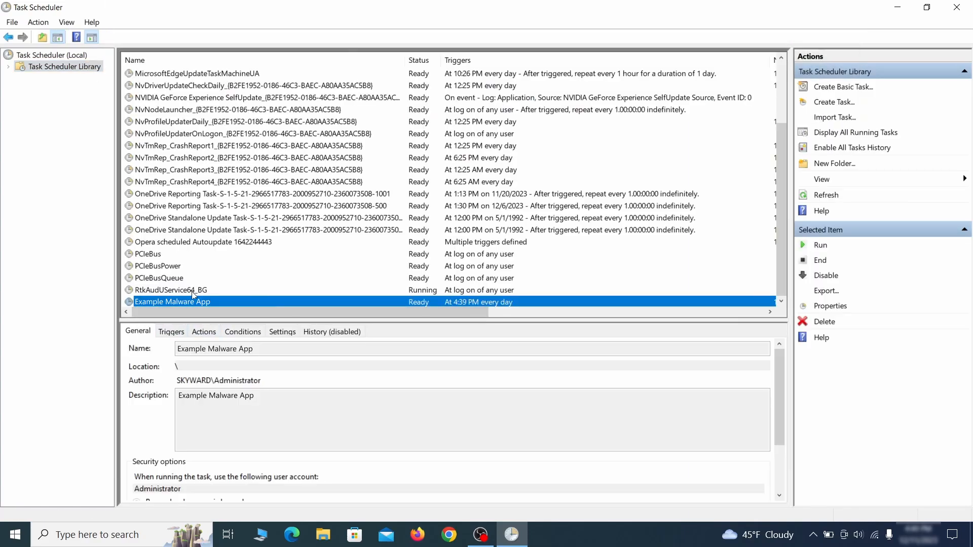
Examine the triggers and actions in the properties of the Example Malware App task, then close the properties.
{"action": "right_click", "coordinate": [281, 303]}
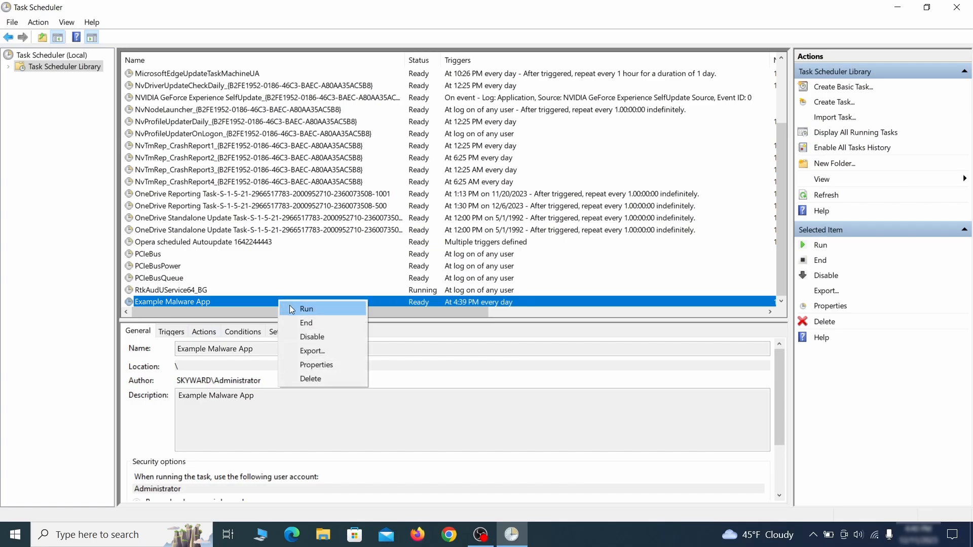
{"action": "left_click", "coordinate": [320, 367]}
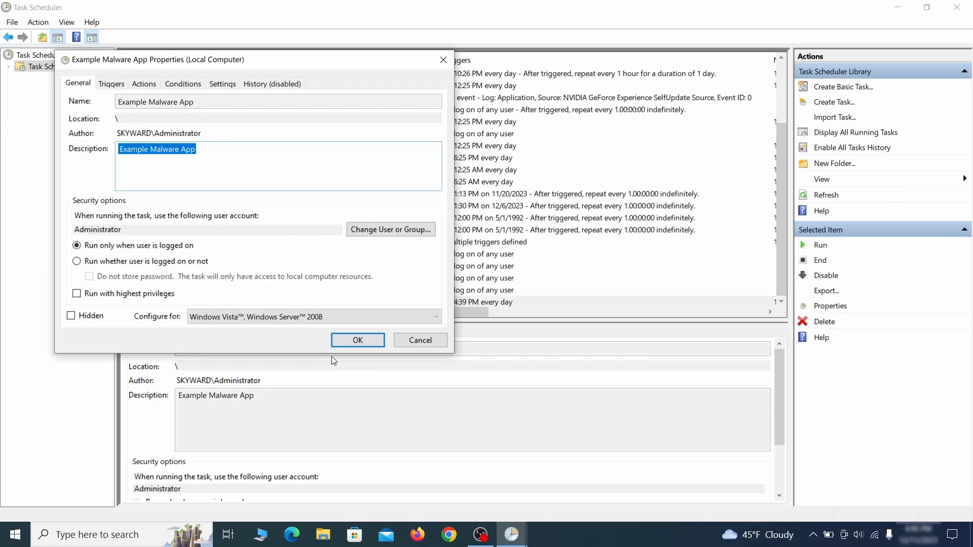
{"action": "left_click", "coordinate": [111, 84]}
{"action": "left_click", "coordinate": [148, 85]}
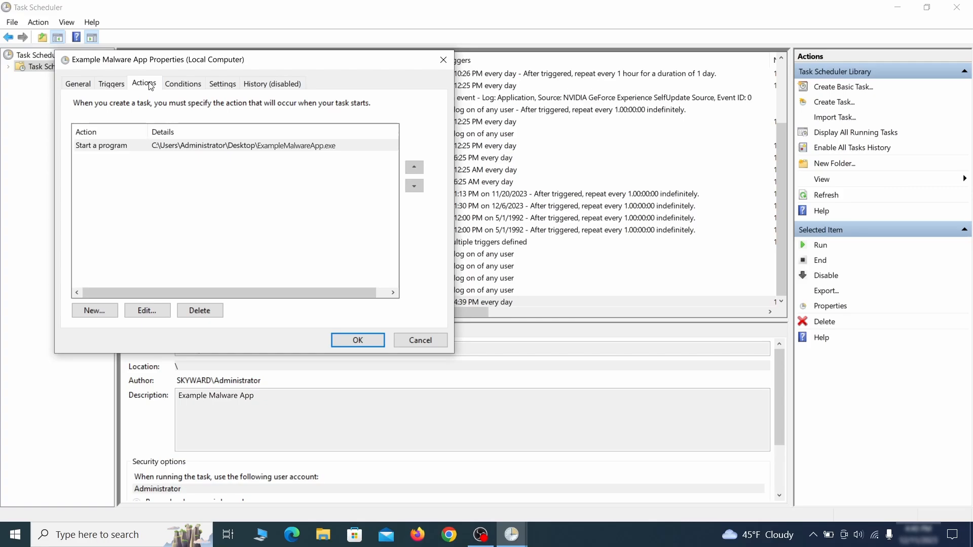
{"action": "key", "text": "Escape"}
Delete the Example Malware App task from the Task Scheduler Library and confirm the deletion.
{"action": "right_click", "coordinate": [312, 301]}
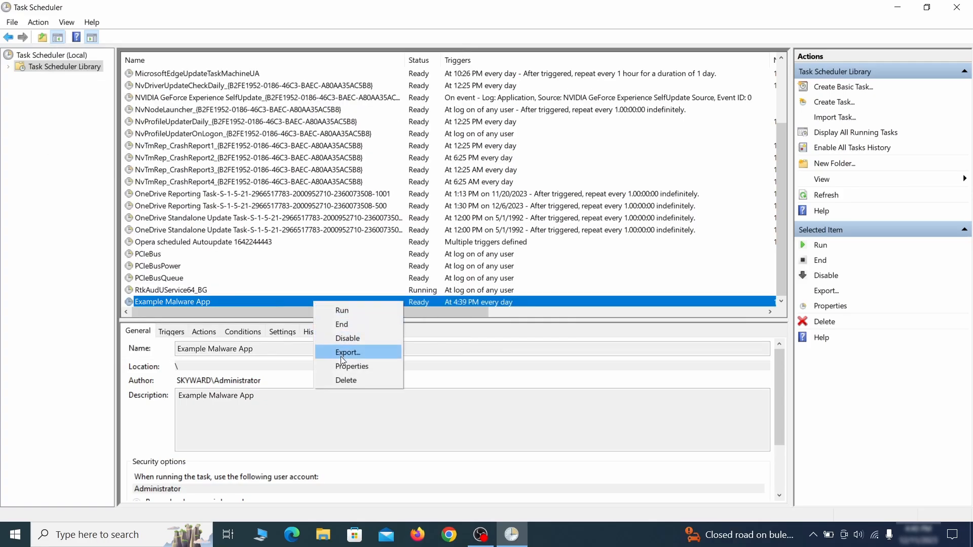
{"action": "left_click", "coordinate": [346, 380]}
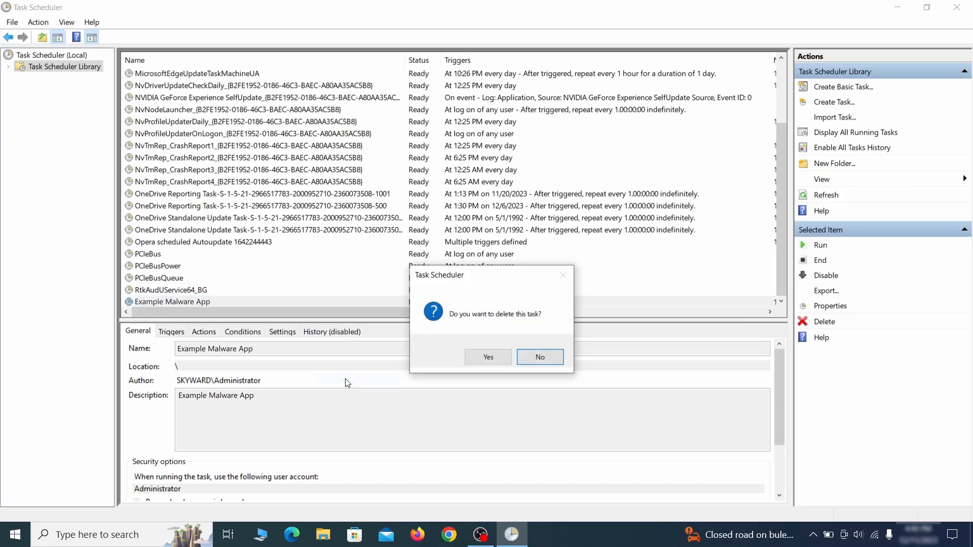
{"action": "left_click", "coordinate": [488, 357]}
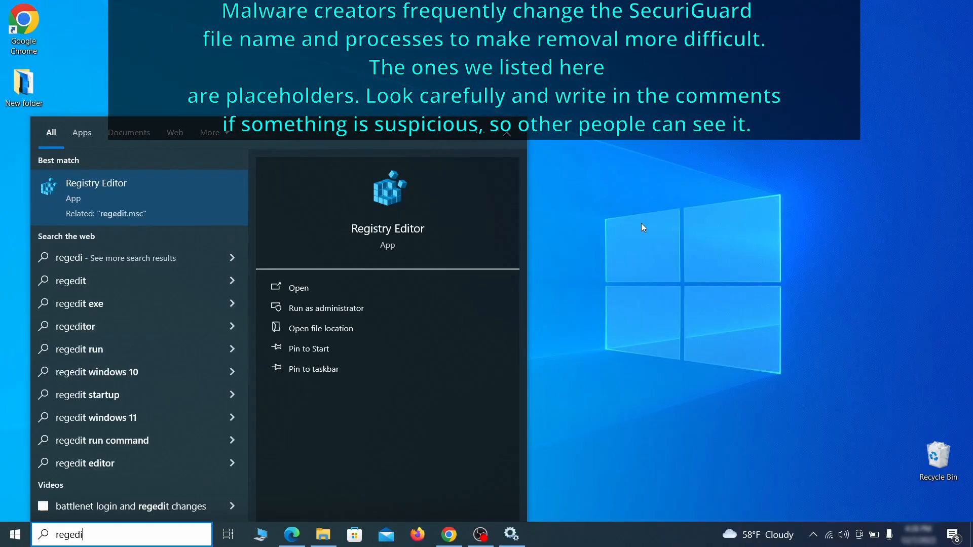
Search Windows for regedit, open Registry Editor and export a registry backup to the desktop as Registry Backup 1.
{"action": "type", "text": "t"}
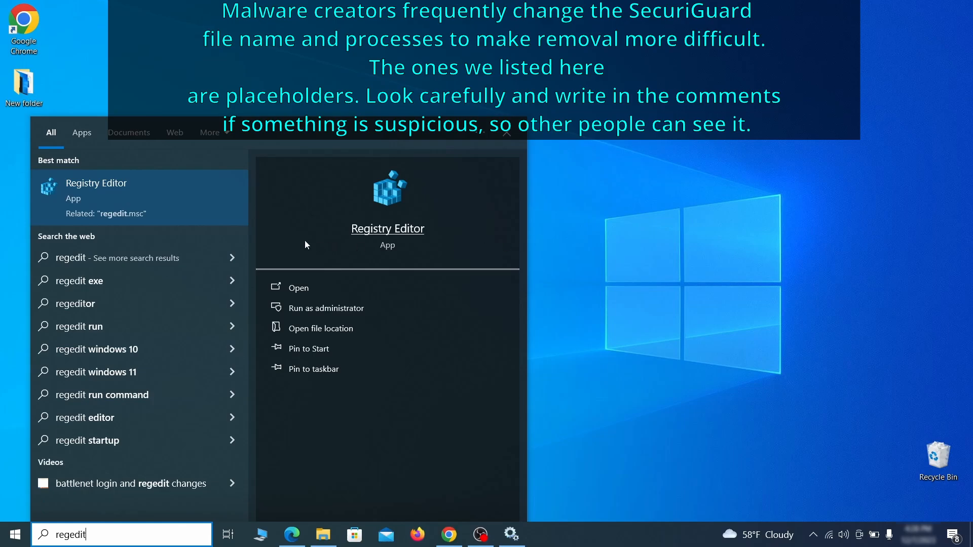
{"action": "right_click", "coordinate": [181, 192]}
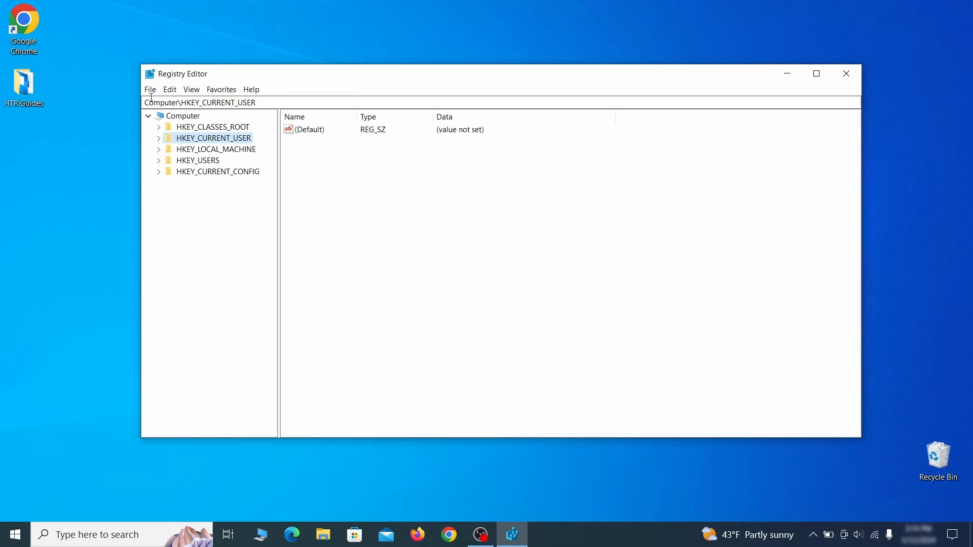
{"action": "left_click", "coordinate": [151, 91]}
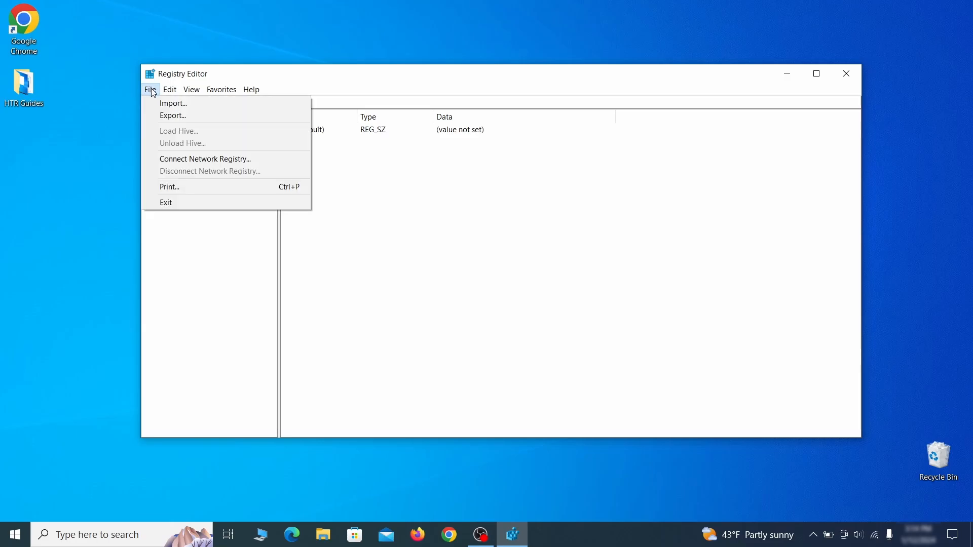
{"action": "left_click", "coordinate": [234, 118]}
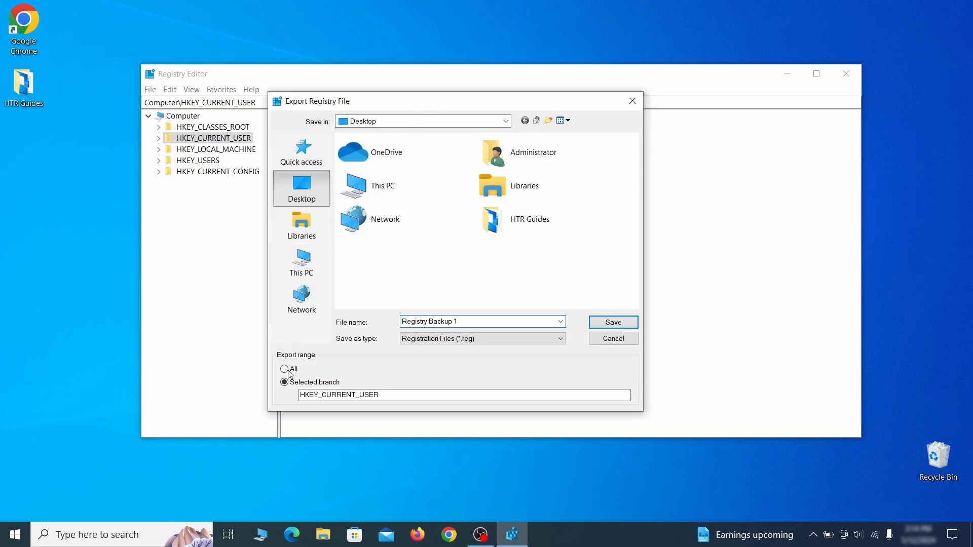
{"action": "key", "text": "Return"}
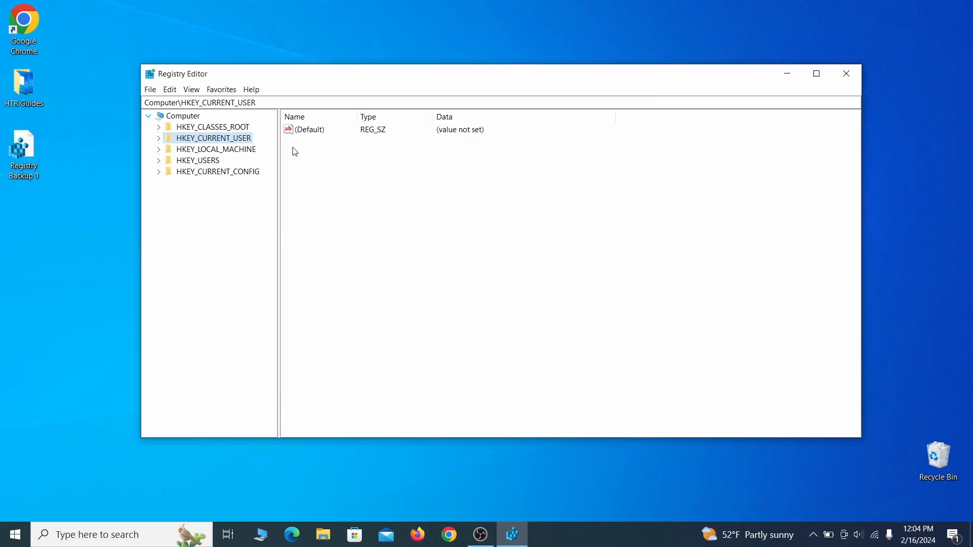
Start a registry import and select the Registry Backup 1 file on the desktop.
{"action": "left_click", "coordinate": [150, 89]}
{"action": "left_click", "coordinate": [213, 104]}
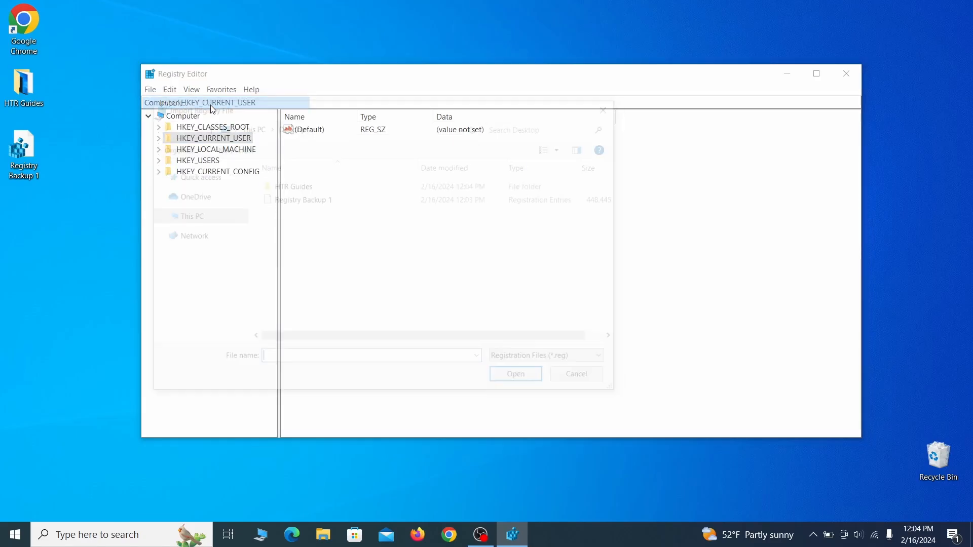
{"action": "left_click", "coordinate": [339, 205]}
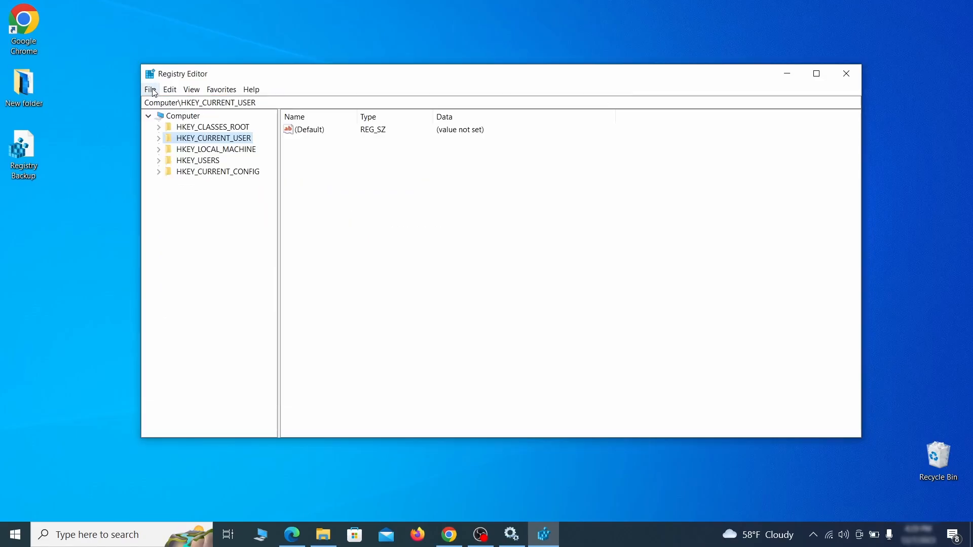
Search the registry for "Example Malware App" and bring up the options for its Reopen key under InstallBuilders.
{"action": "left_click", "coordinate": [150, 90]}
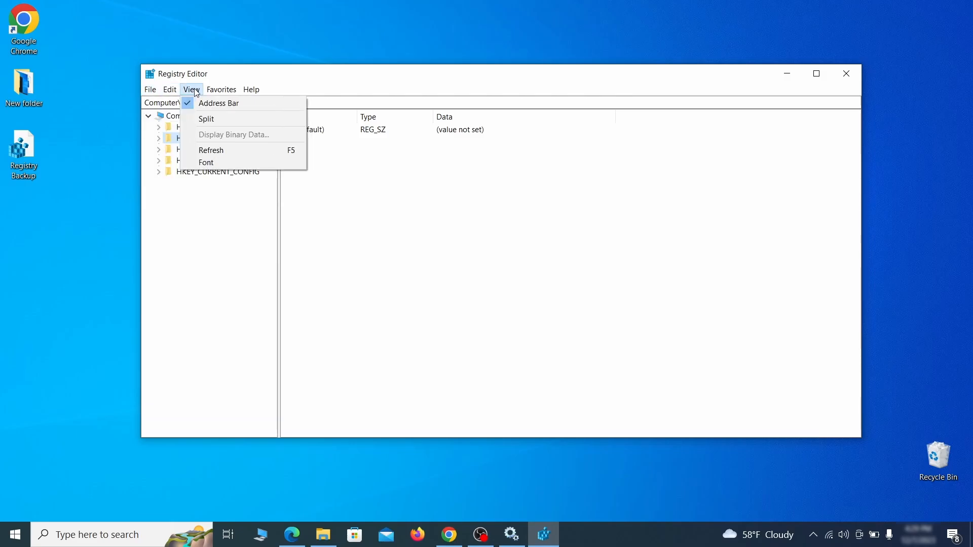
{"action": "mouse_move", "coordinate": [174, 93]}
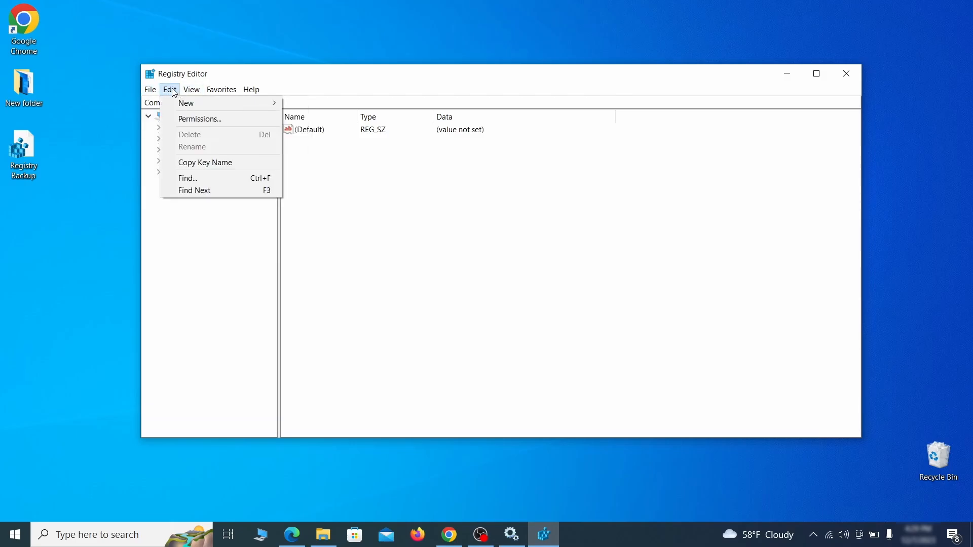
{"action": "left_click", "coordinate": [211, 179]}
{"action": "type", "text": "Exa"}
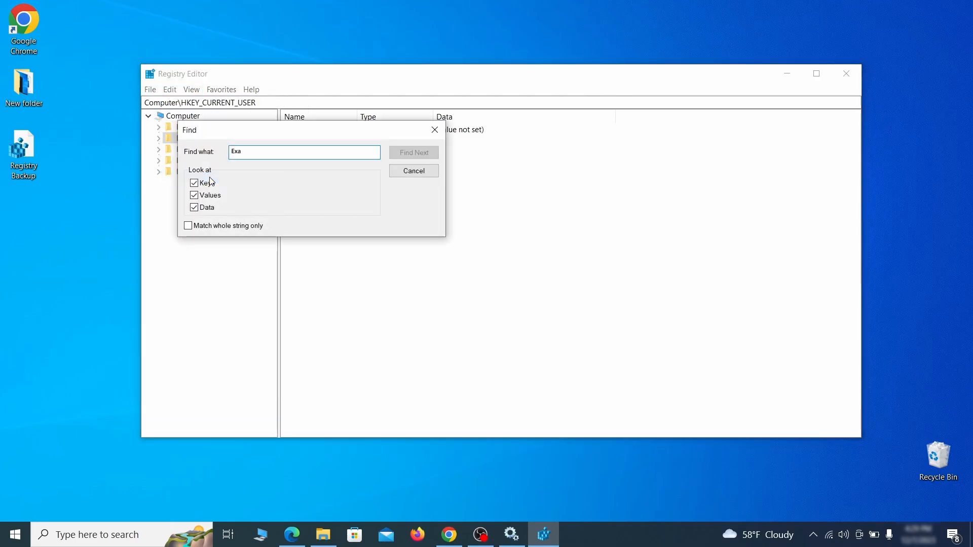
{"action": "type", "text": "mple Malware App"}
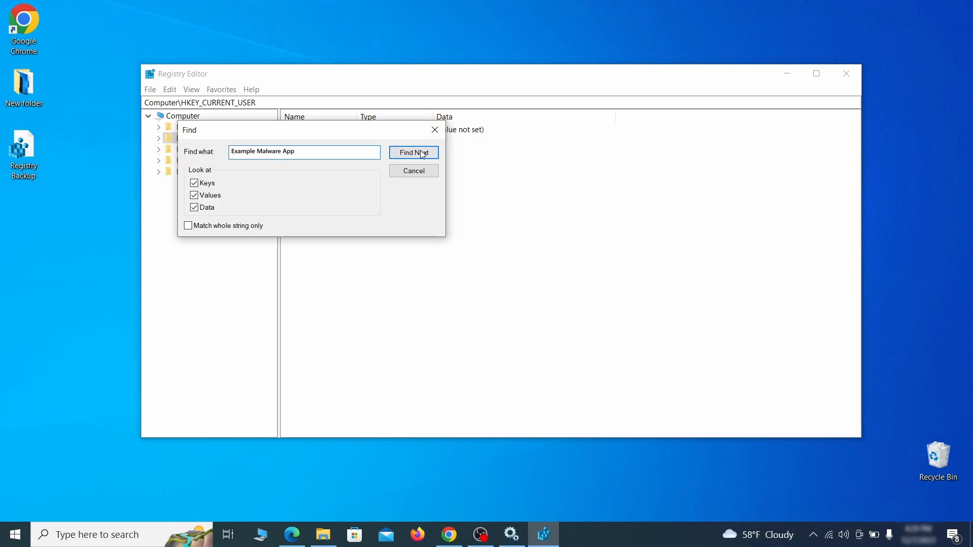
{"action": "left_click", "coordinate": [422, 153]}
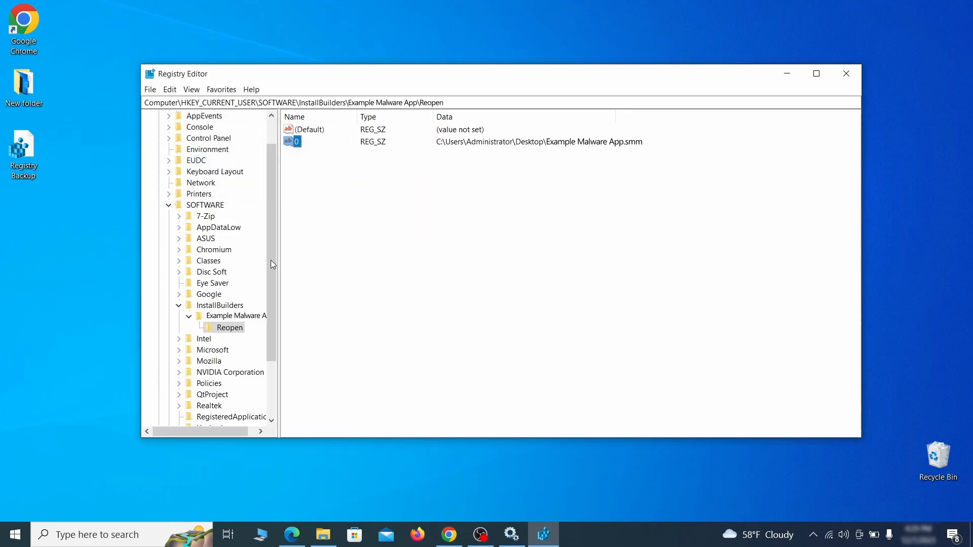
{"action": "left_click", "coordinate": [236, 330]}
{"action": "right_click", "coordinate": [237, 332]}
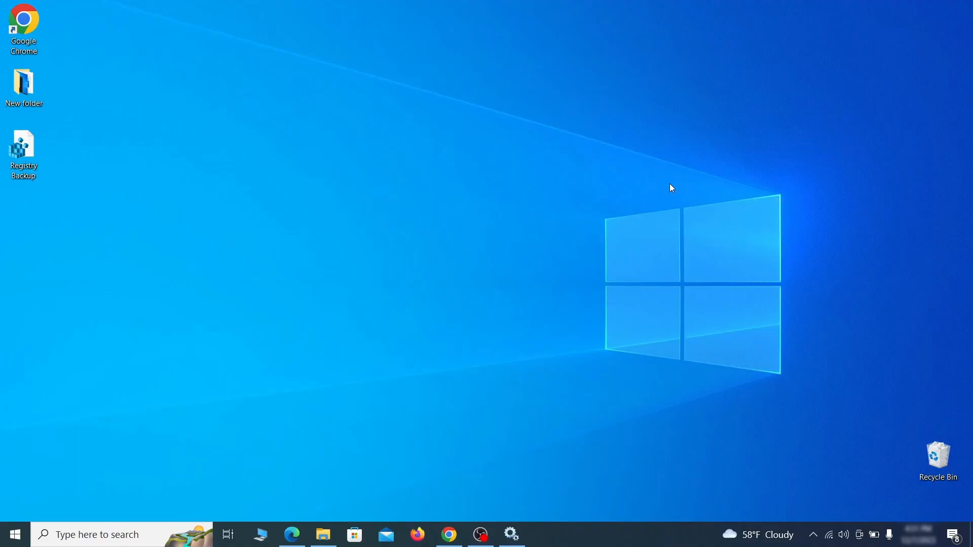
Launch the Malicious Software Removal Tool with the MRT run command, perform a full scan and finish the wizard.
{"action": "key", "text": "super+r"}
{"action": "key", "text": "BackSpace"}
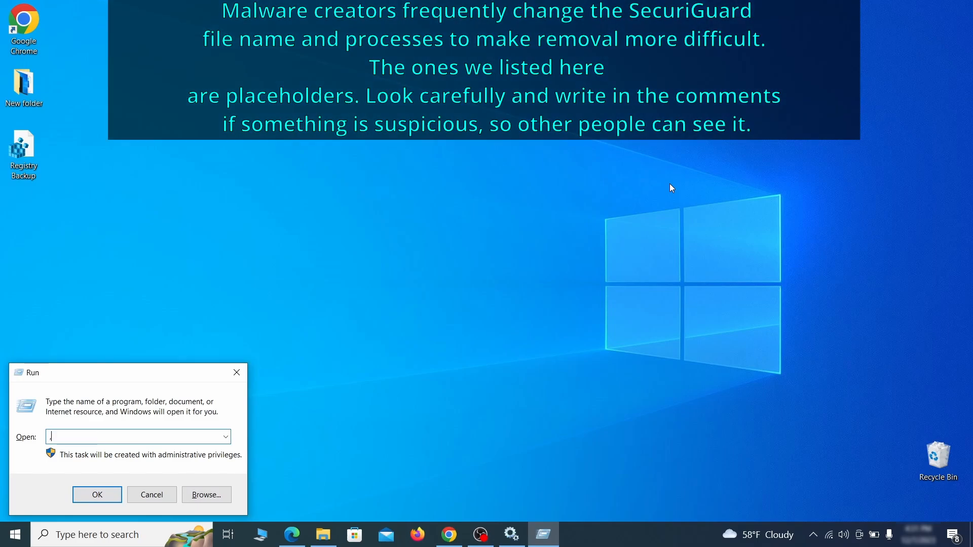
{"action": "type", "text": "M"}
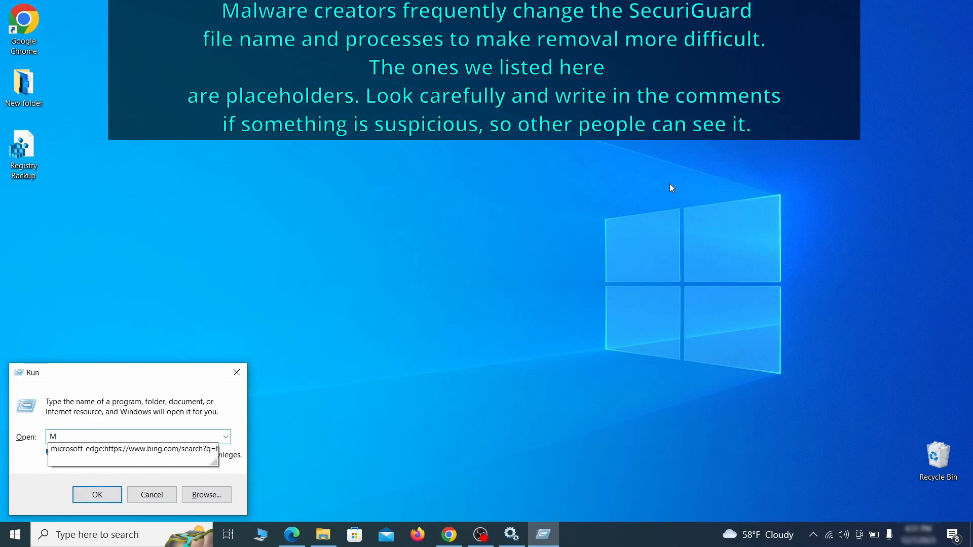
{"action": "type", "text": "RT"}
{"action": "key", "text": "Return"}
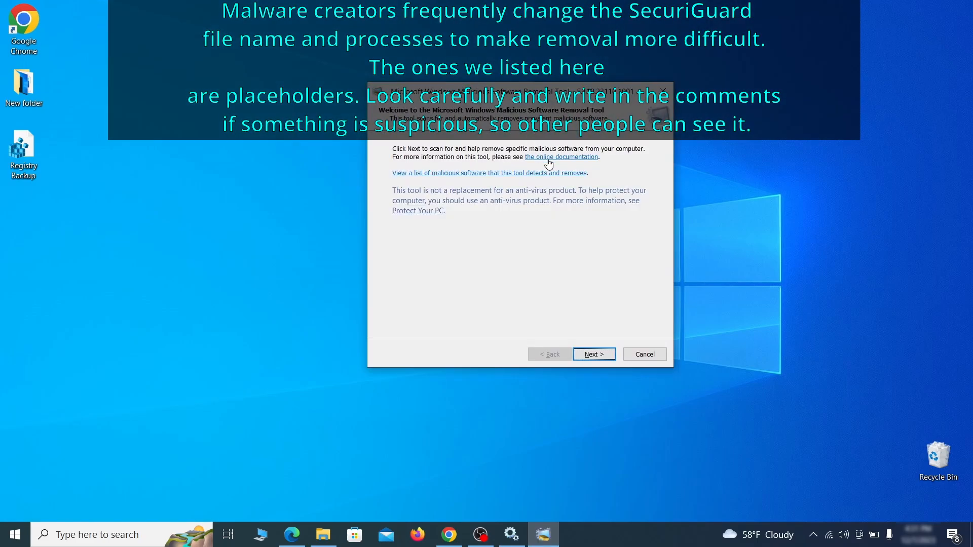
{"action": "left_click", "coordinate": [607, 357]}
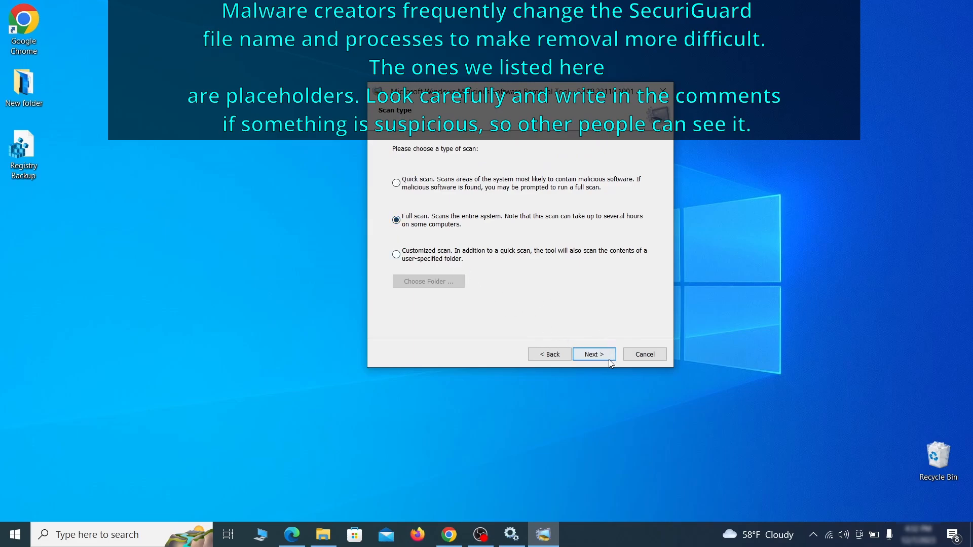
{"action": "left_click", "coordinate": [606, 356]}
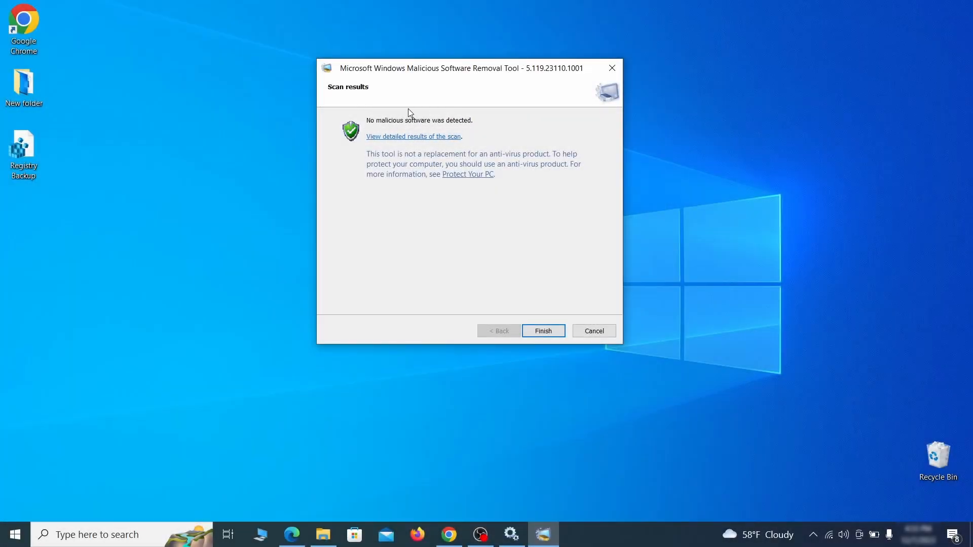
{"action": "left_click", "coordinate": [543, 331]}
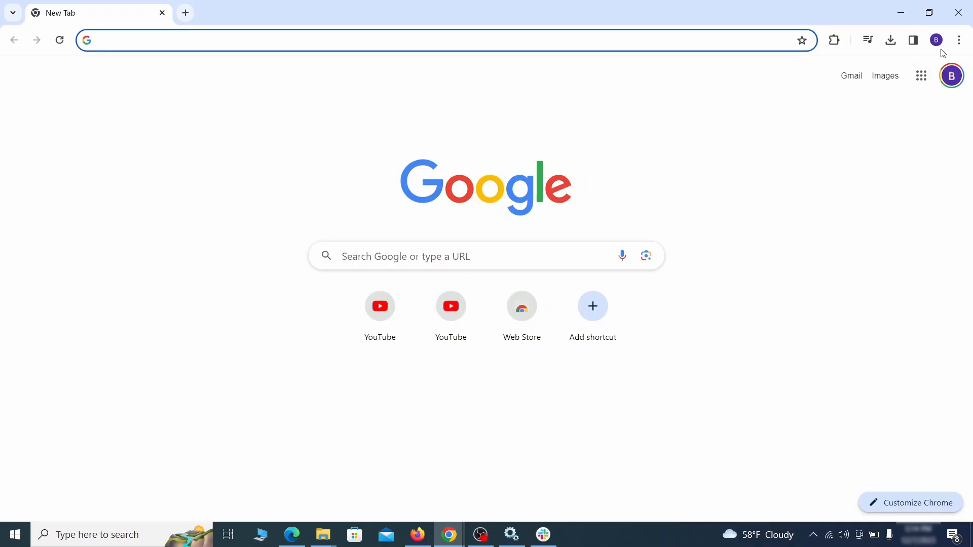
Switch to Chrome, open the extensions management page, then disable the Add to Zola Button extension and remove it.
{"action": "left_click", "coordinate": [959, 40]}
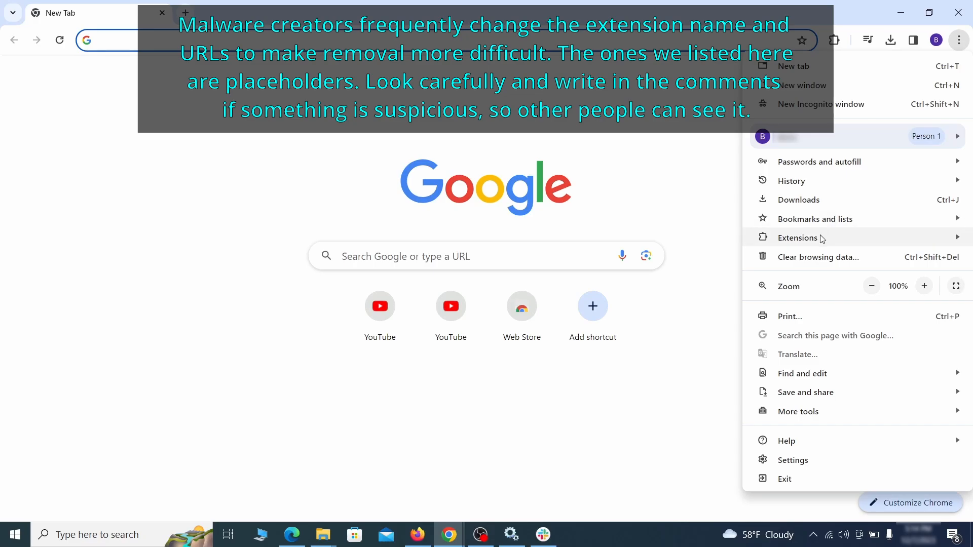
{"action": "mouse_move", "coordinate": [773, 238]}
{"action": "left_click", "coordinate": [714, 238]}
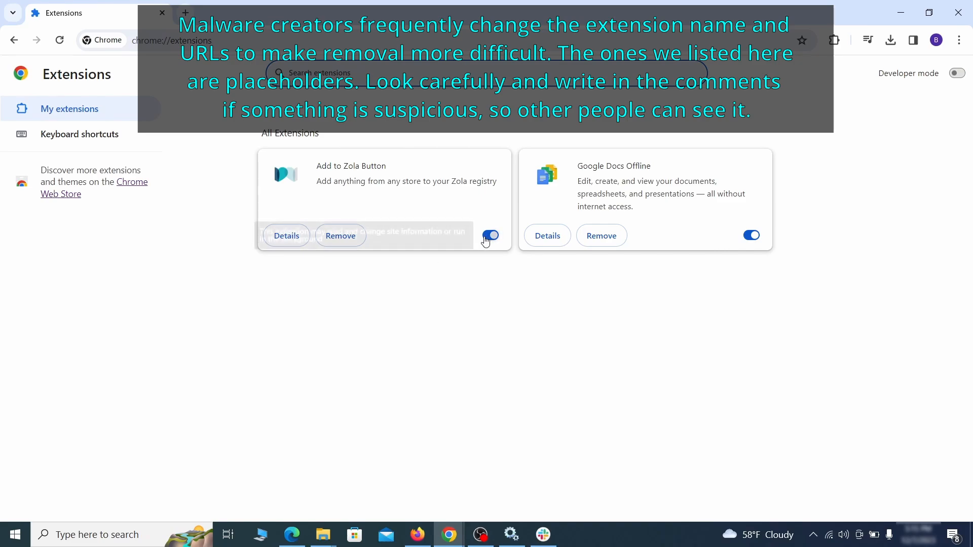
{"action": "left_click", "coordinate": [488, 236]}
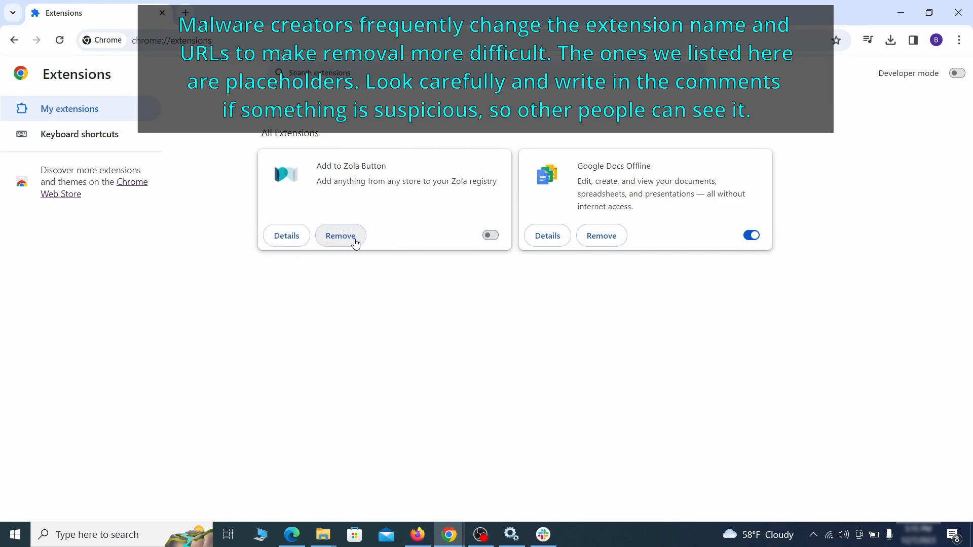
{"action": "left_click", "coordinate": [355, 240]}
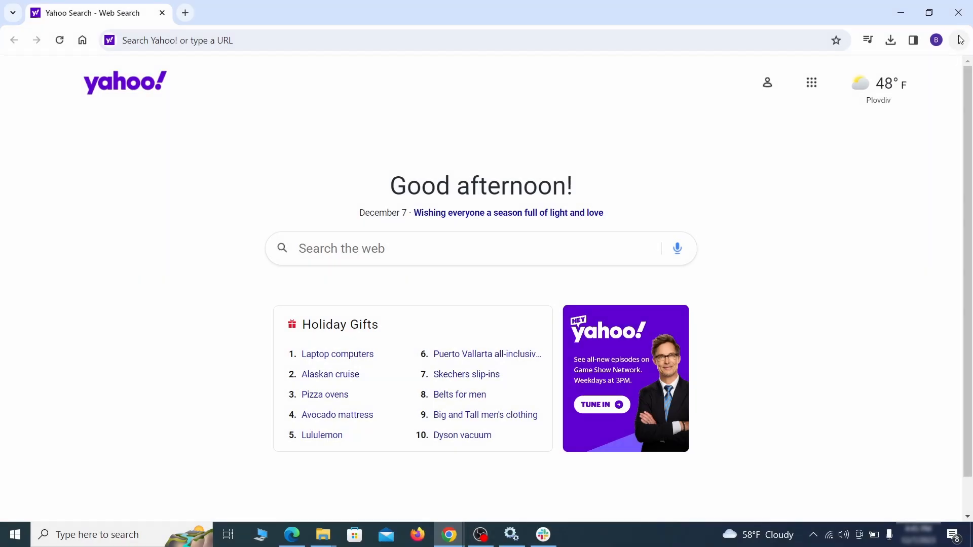
Open the advanced Clear browsing data options from Chrome's privacy and security settings.
{"action": "left_click", "coordinate": [959, 40]}
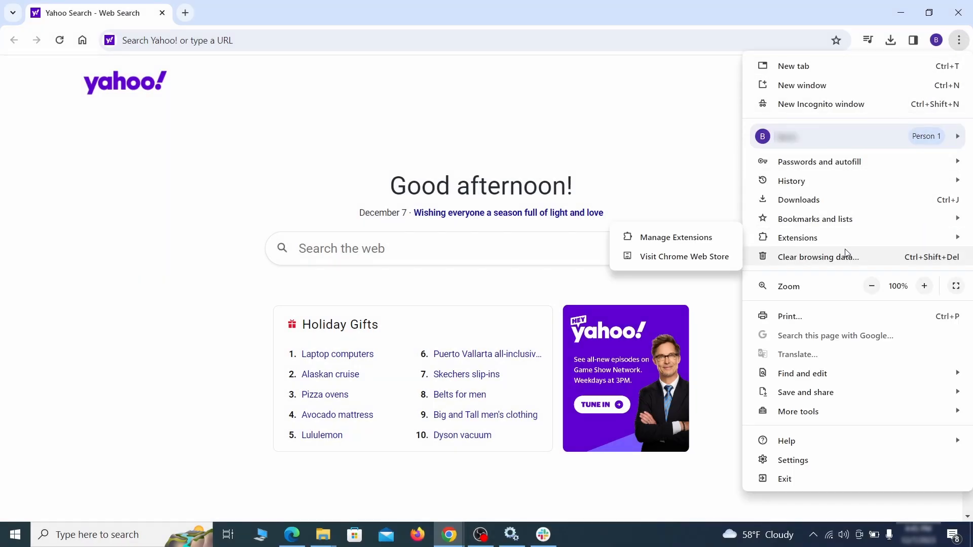
{"action": "left_click", "coordinate": [799, 459]}
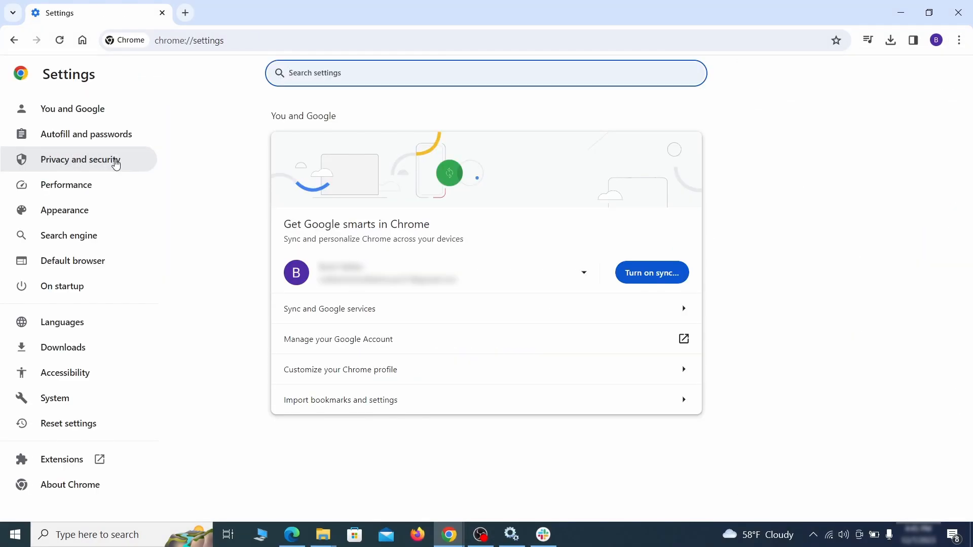
{"action": "left_click", "coordinate": [115, 158]}
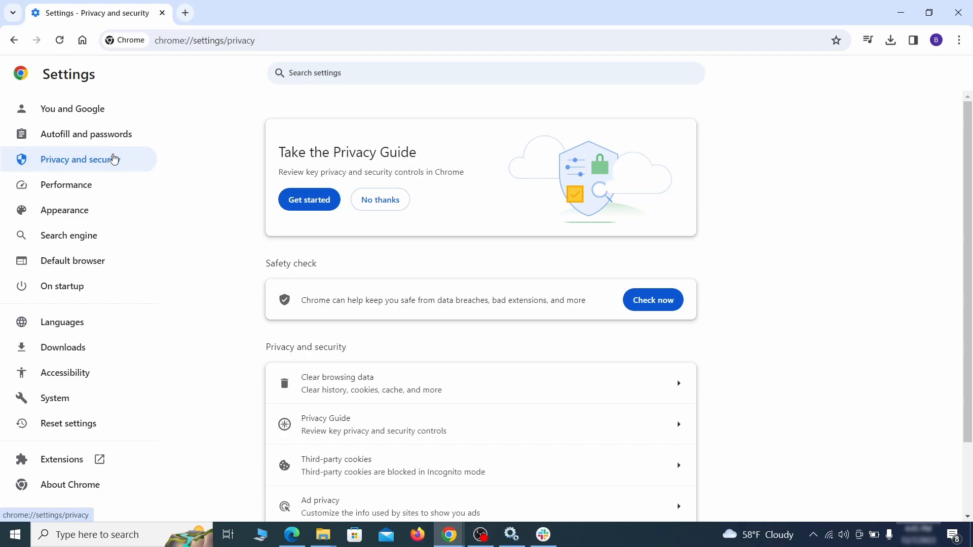
{"action": "scroll", "coordinate": [774, 334], "scroll_direction": "down", "scroll_amount": 1}
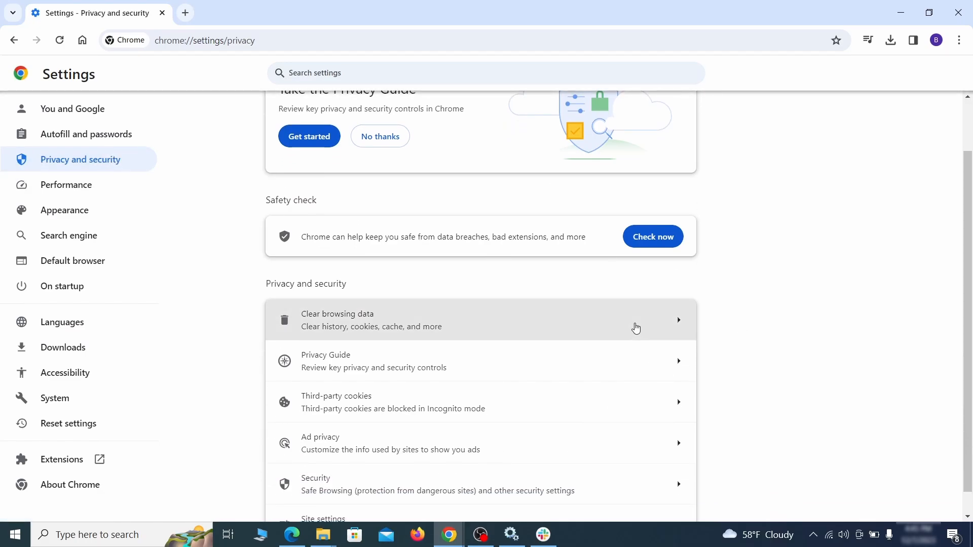
{"action": "left_click", "coordinate": [633, 328]}
{"action": "left_click", "coordinate": [445, 182]}
{"action": "left_click", "coordinate": [540, 183]}
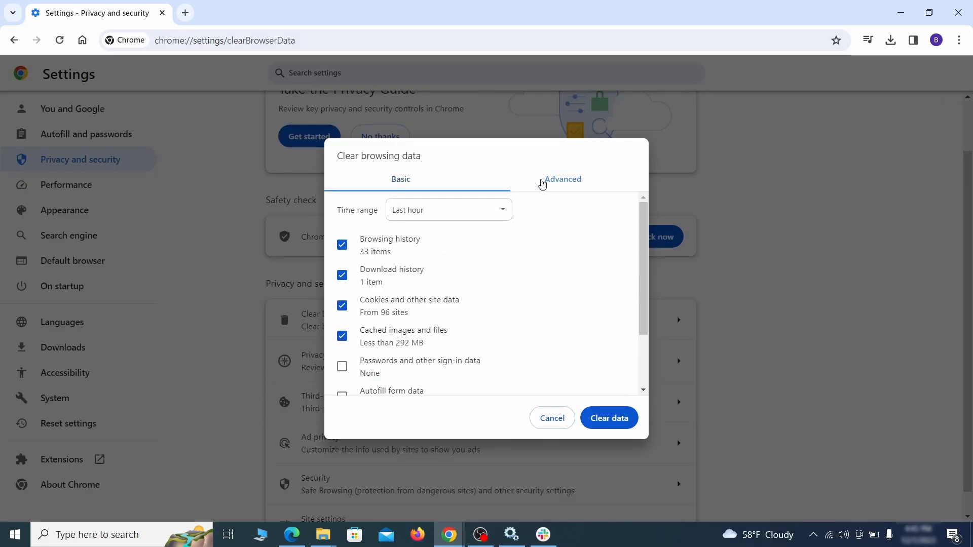
Add autofill form data, site settings and hosted app data to the selection, leaving passwords excluded, and clear the data.
{"action": "scroll", "coordinate": [491, 289], "scroll_direction": "down", "scroll_amount": 2}
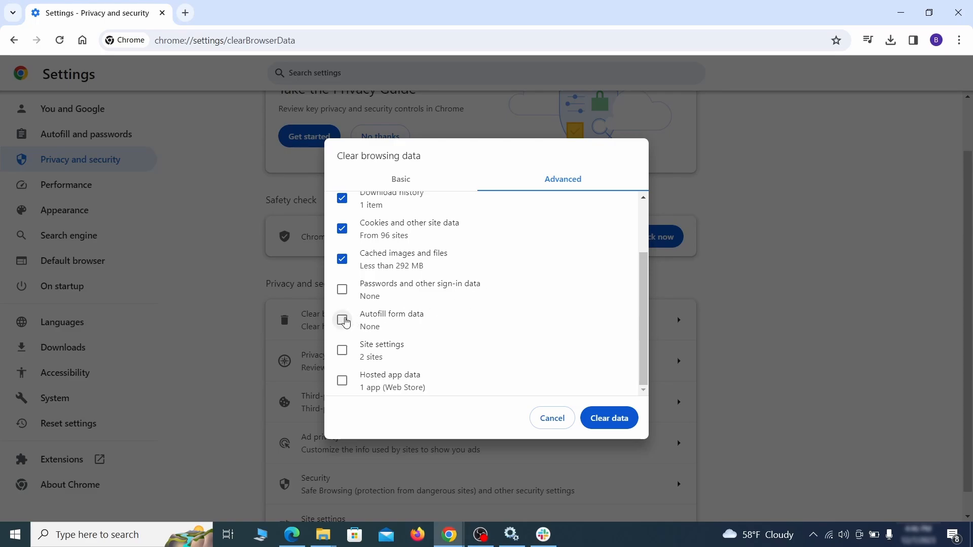
{"action": "left_click", "coordinate": [342, 324]}
{"action": "left_click", "coordinate": [342, 351]}
{"action": "left_click", "coordinate": [348, 387]}
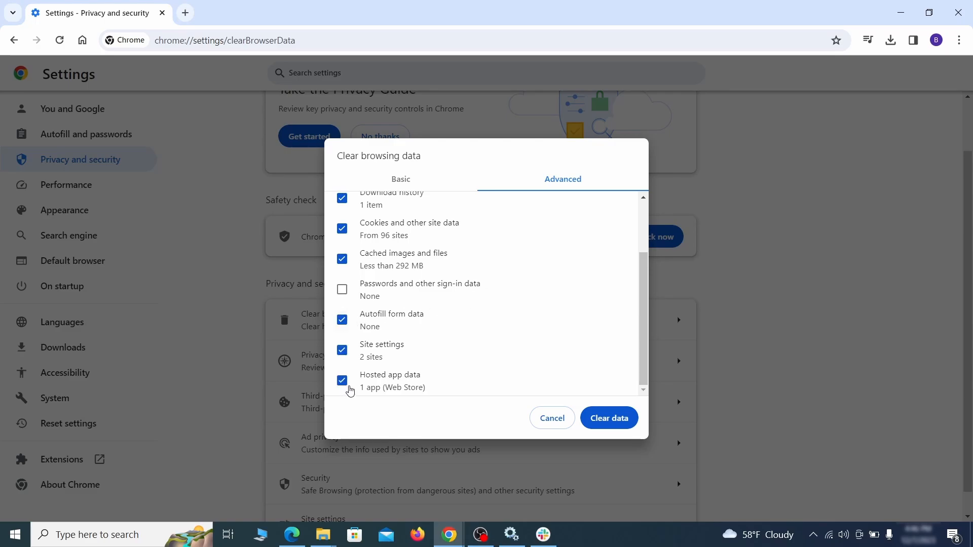
{"action": "left_click", "coordinate": [615, 424]}
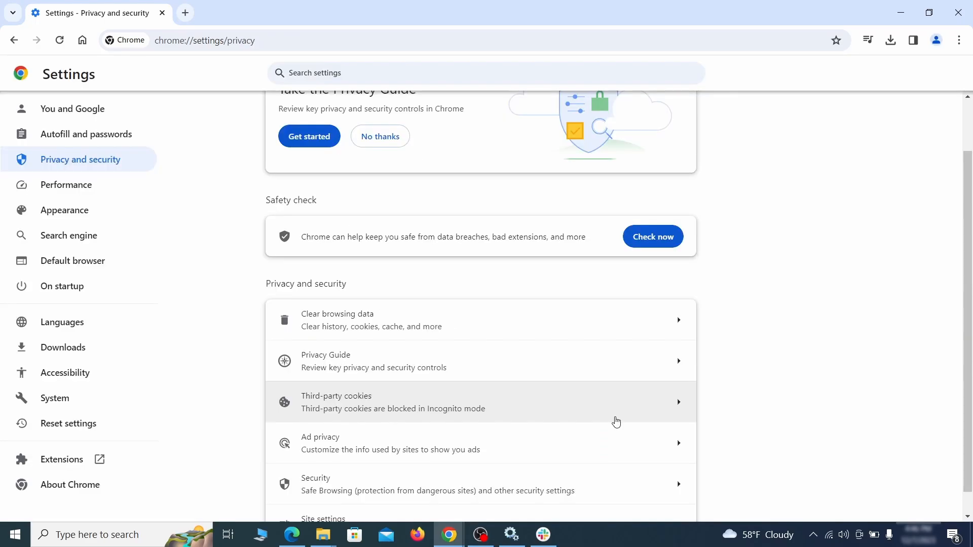
Review the location and camera permissions in the site settings and bring up the options for ExampleRougeURL.com among the sites allowed to send notifications.
{"action": "scroll", "coordinate": [732, 332], "scroll_direction": "down", "scroll_amount": 1}
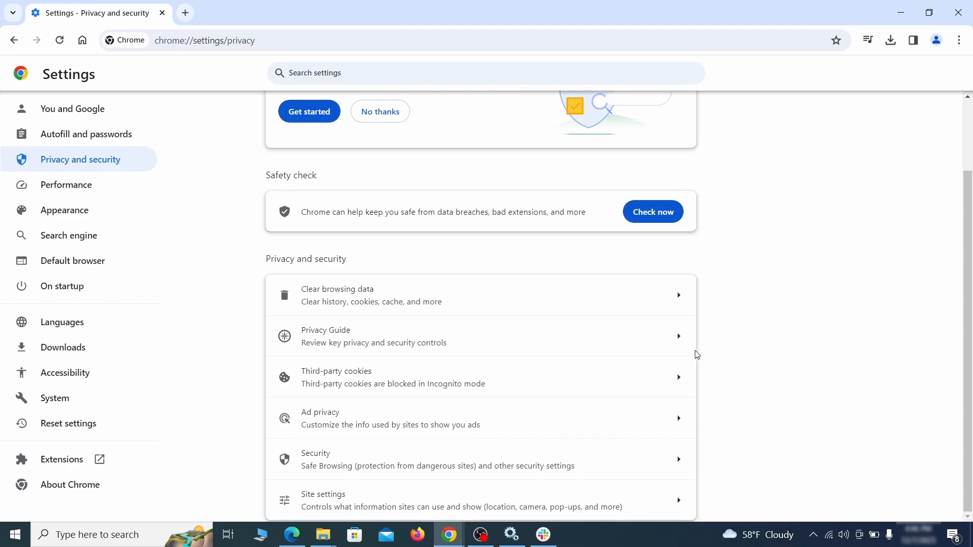
{"action": "left_click", "coordinate": [474, 497]}
{"action": "scroll", "coordinate": [698, 309], "scroll_direction": "down", "scroll_amount": 1}
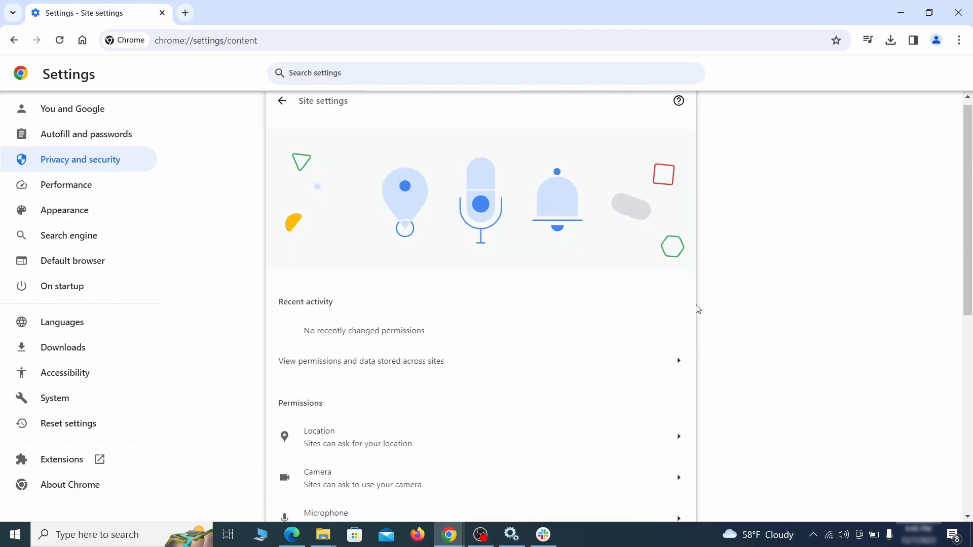
{"action": "scroll", "coordinate": [697, 309], "scroll_direction": "down", "scroll_amount": 3}
{"action": "scroll", "coordinate": [699, 264], "scroll_direction": "down", "scroll_amount": 1}
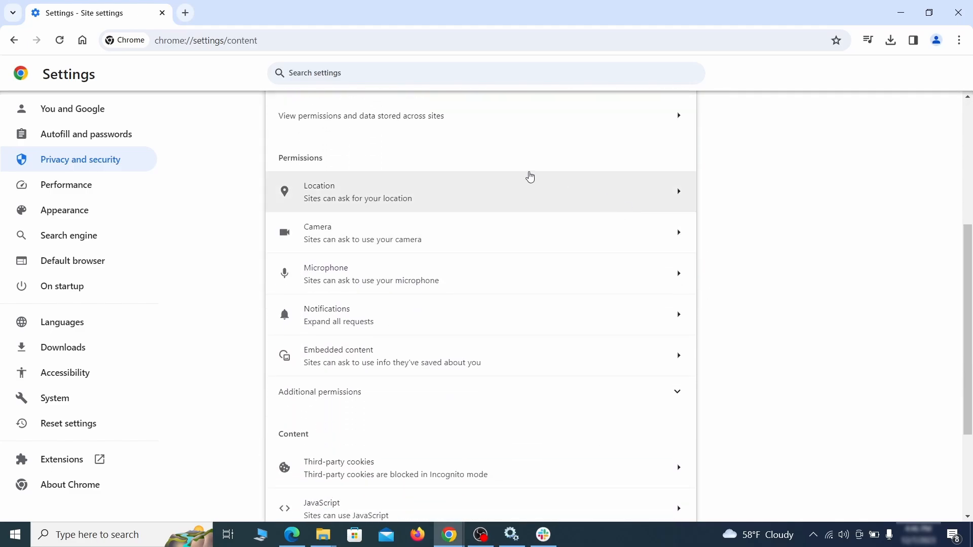
{"action": "left_click", "coordinate": [493, 199]}
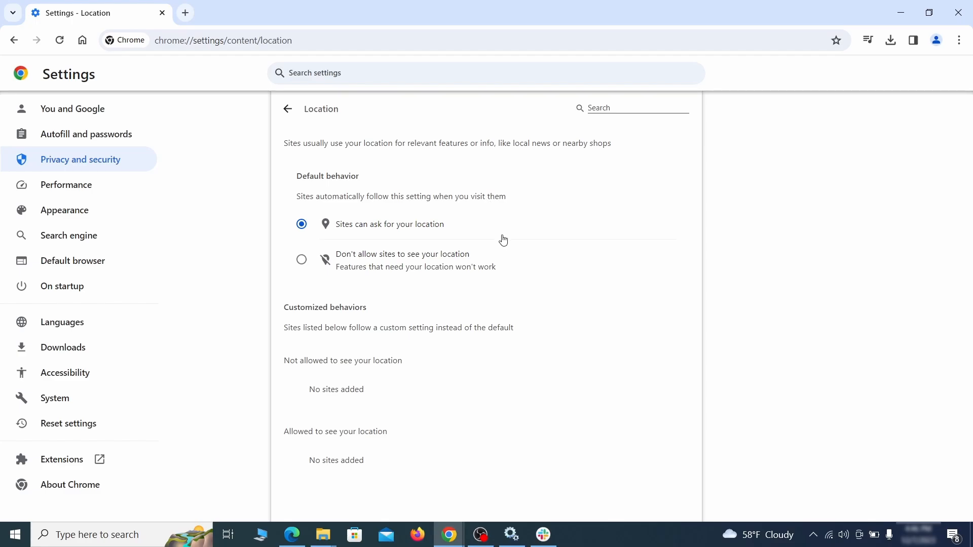
{"action": "left_click", "coordinate": [14, 40]}
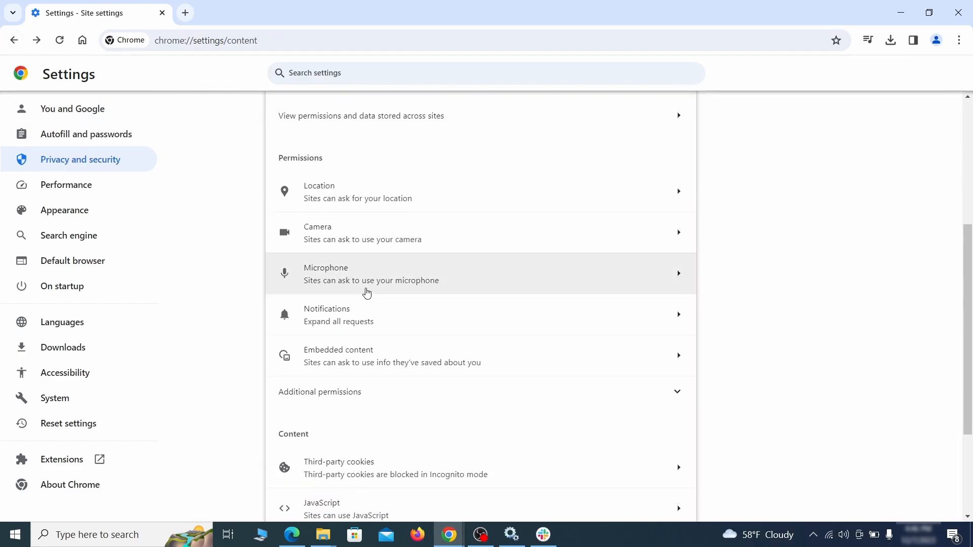
{"action": "left_click", "coordinate": [387, 239]}
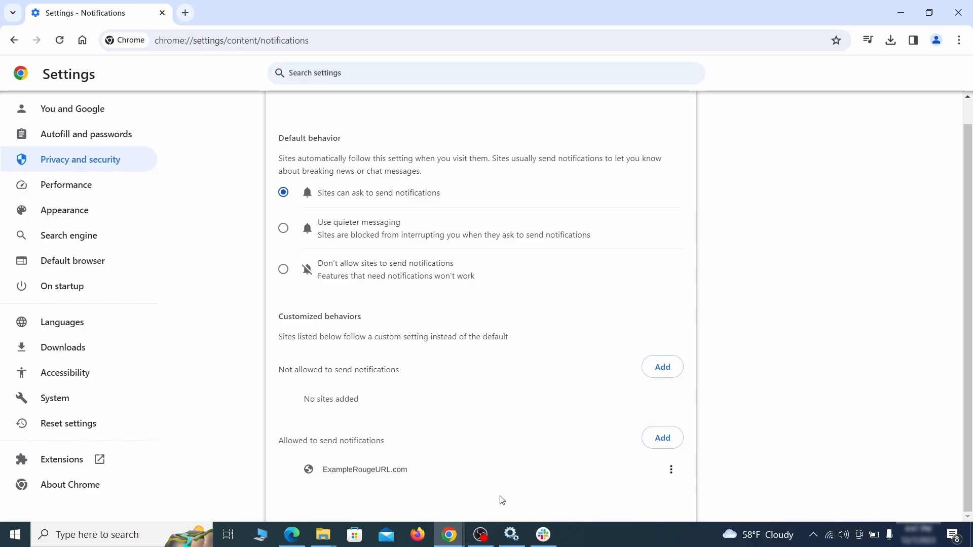
{"action": "left_click", "coordinate": [671, 469]}
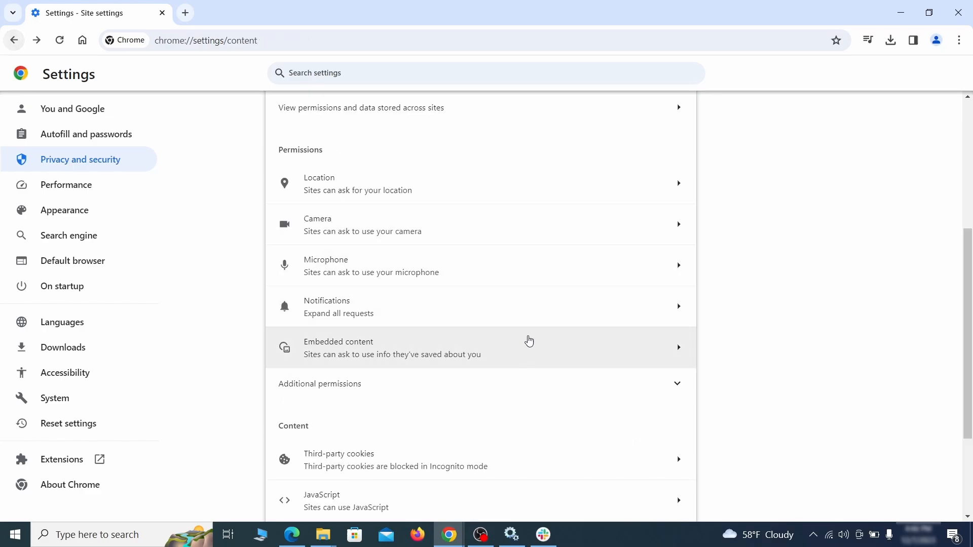
Delete ExampleRougeURL.com from the sites allowed to use third-party cookies and return to the site settings.
{"action": "scroll", "coordinate": [528, 341], "scroll_direction": "down", "scroll_amount": 2}
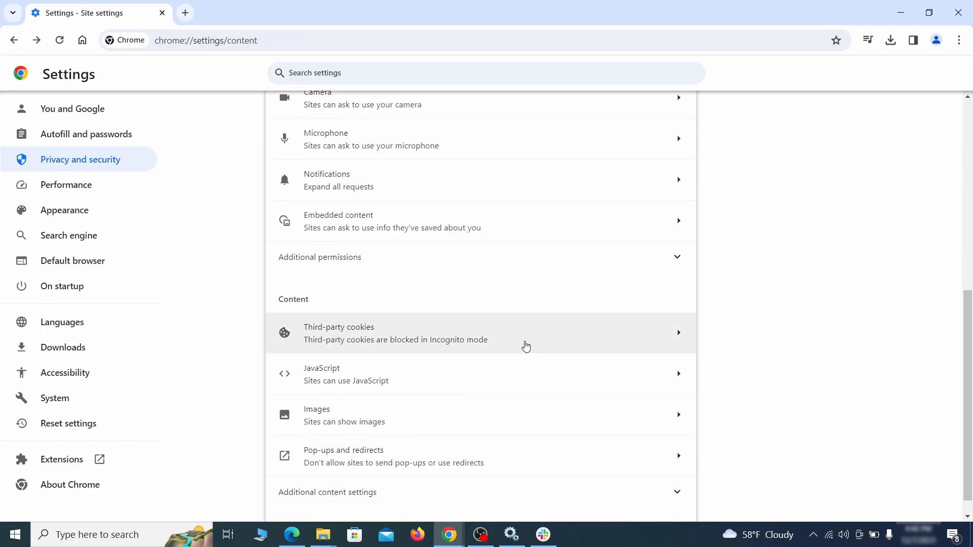
{"action": "left_click", "coordinate": [523, 344]}
{"action": "scroll", "coordinate": [536, 375], "scroll_direction": "down", "scroll_amount": 5}
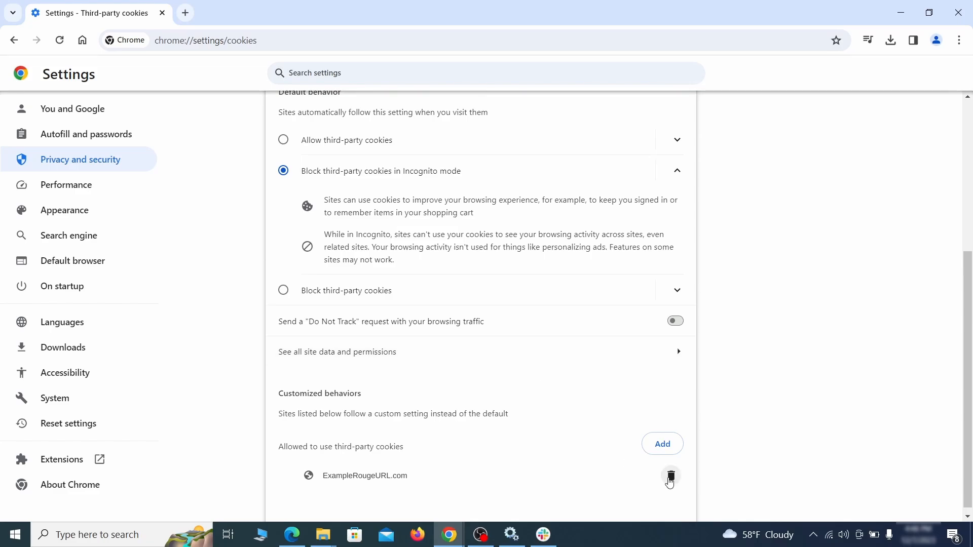
{"action": "left_click", "coordinate": [673, 478]}
{"action": "key", "text": "alt+Left"}
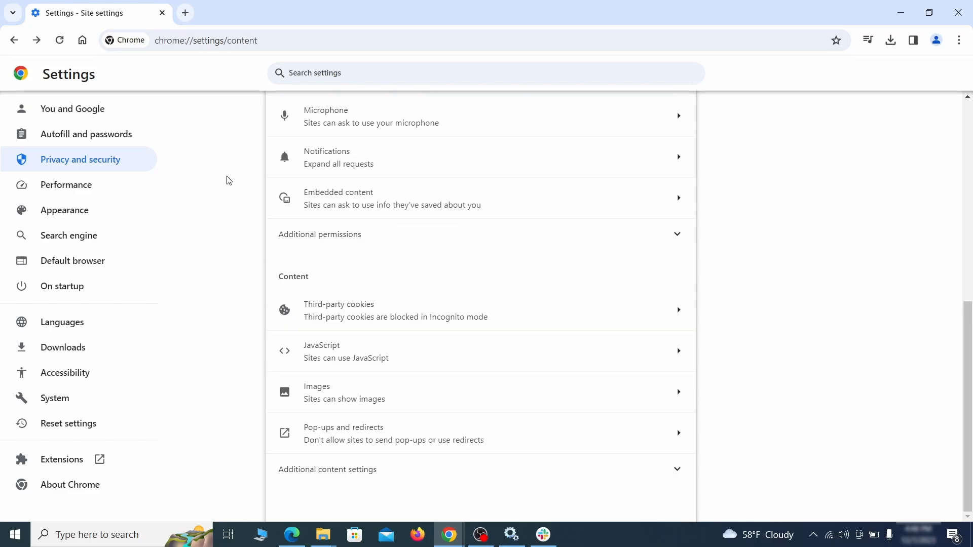
{"action": "left_click", "coordinate": [132, 212]}
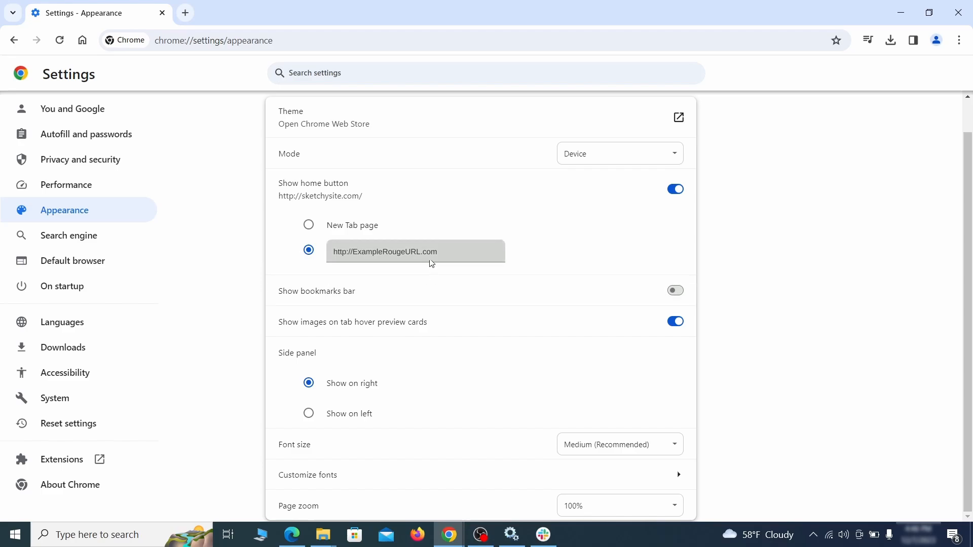
{"action": "left_click_drag", "start_coordinate": [431, 263], "coordinate": [322, 253]}
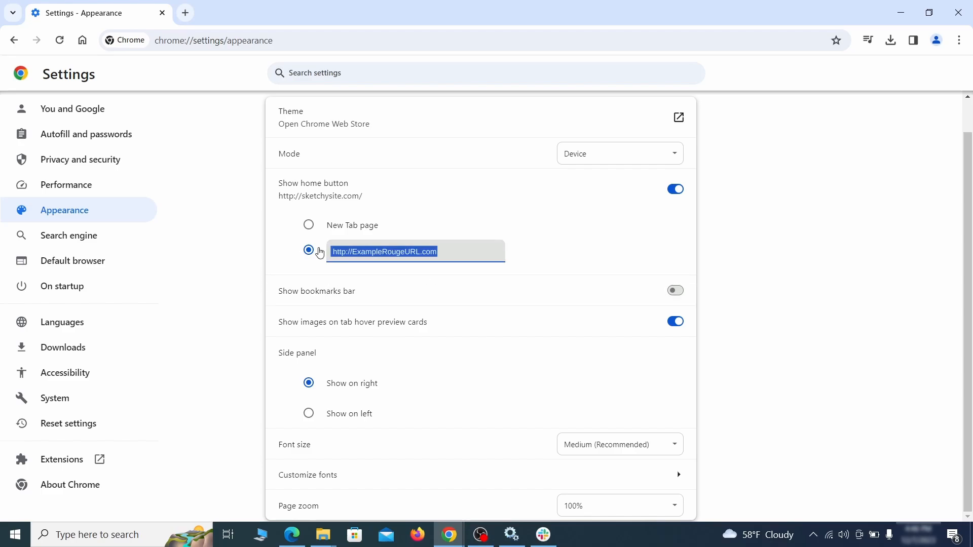
{"action": "key", "text": "BackSpace"}
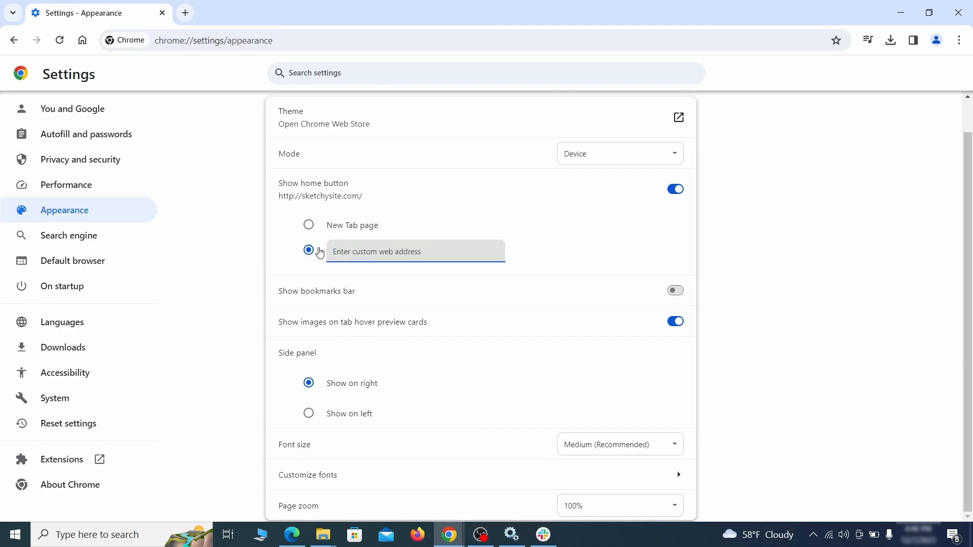
Set the search engine used in the address bar to Google.
{"action": "left_click", "coordinate": [95, 236]}
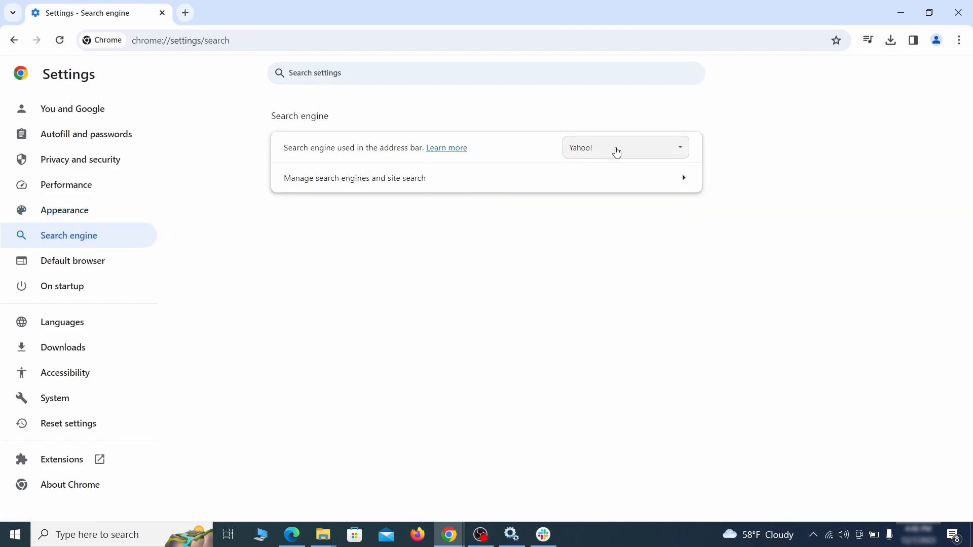
{"action": "left_click", "coordinate": [664, 152]}
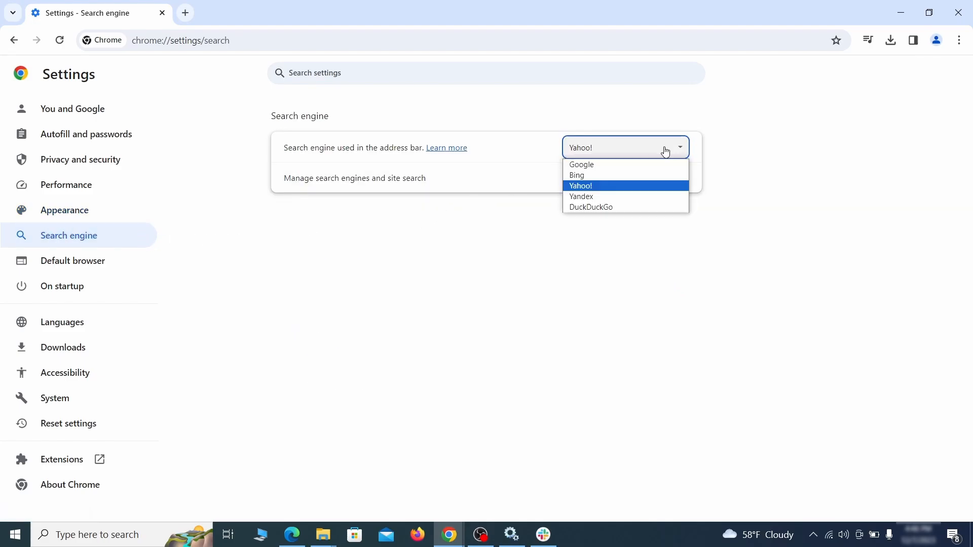
{"action": "left_click", "coordinate": [639, 165]}
Delete the ExampleRougeURL.com entry from the site search shortcuts in the search engine management settings.
{"action": "left_click", "coordinate": [623, 189]}
{"action": "scroll", "coordinate": [628, 265], "scroll_direction": "down", "scroll_amount": 7}
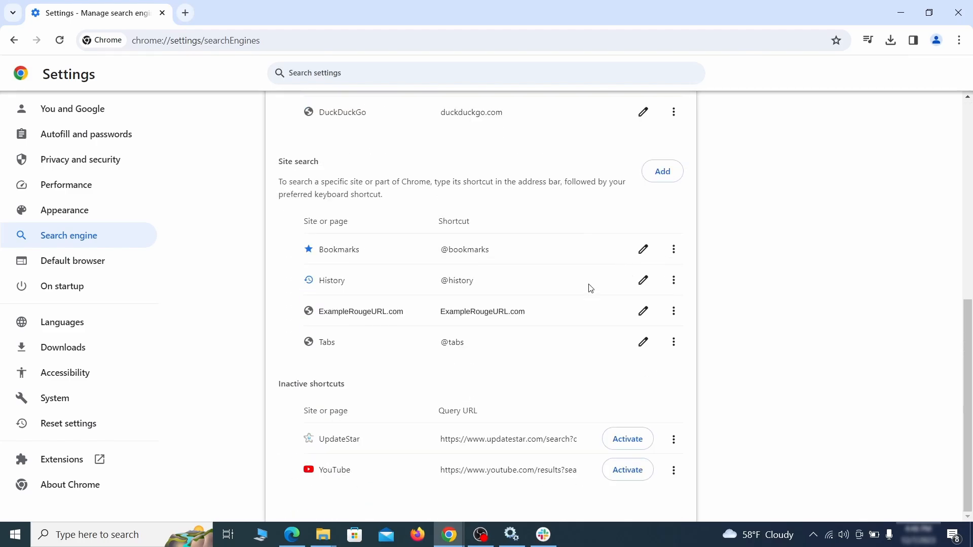
{"action": "left_click", "coordinate": [673, 311]}
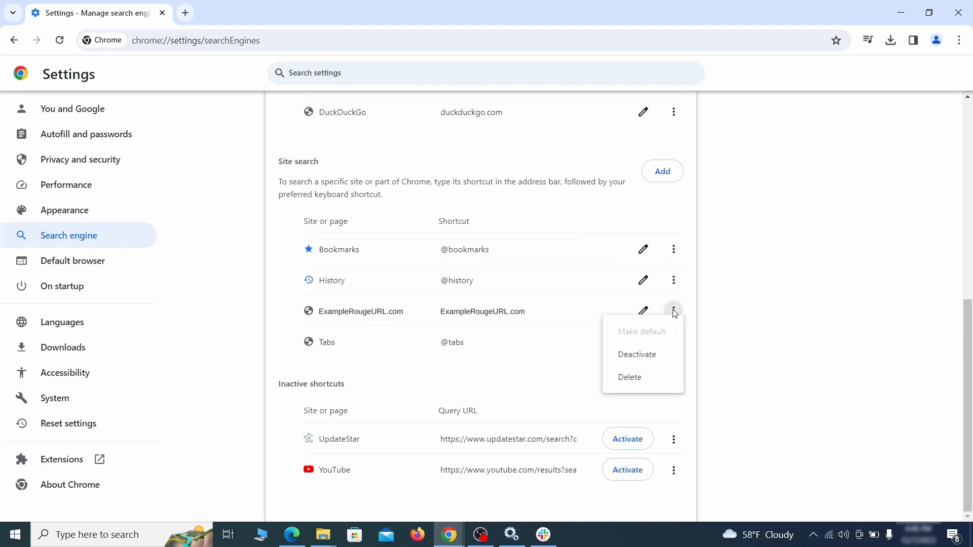
{"action": "left_click", "coordinate": [630, 379]}
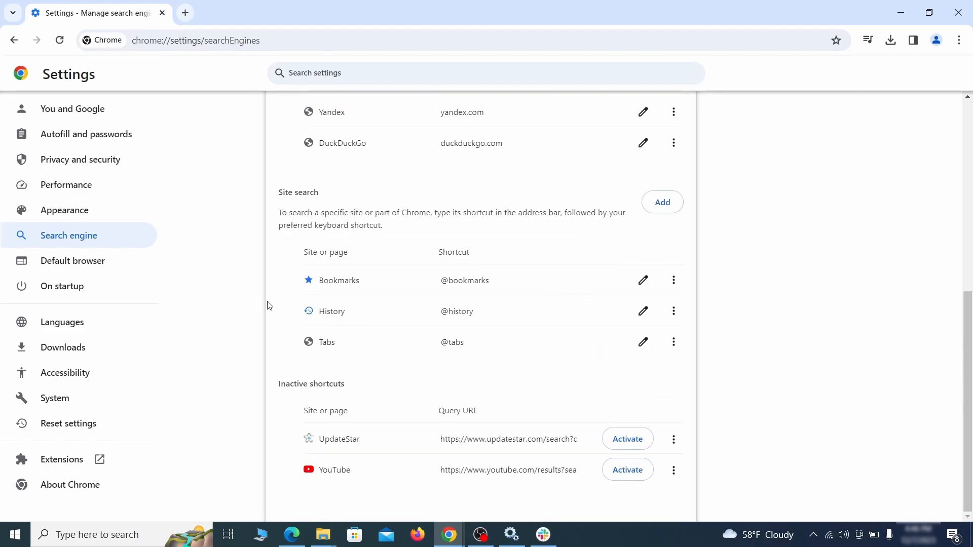
Remove ExampleRougeURL.com from the specific pages opened on startup.
{"action": "left_click", "coordinate": [74, 285]}
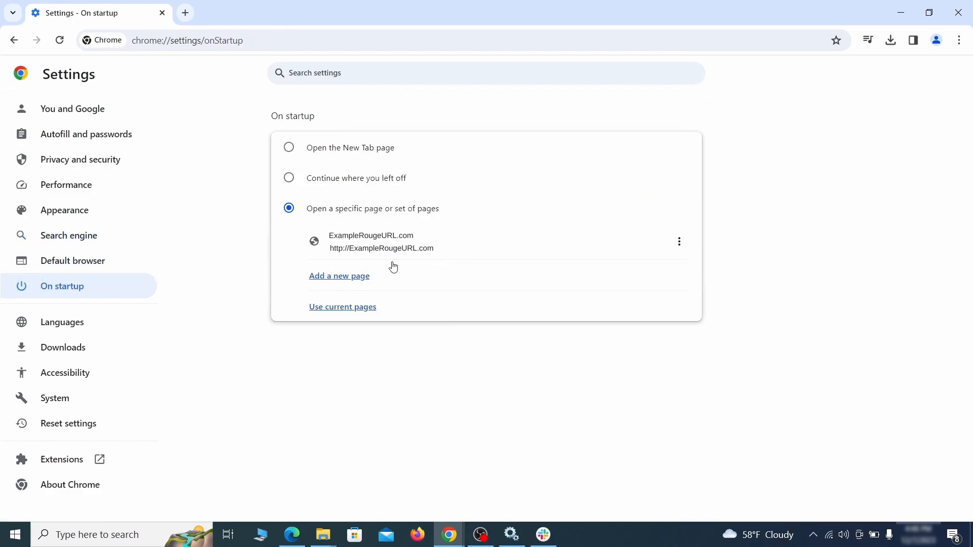
{"action": "left_click", "coordinate": [679, 242]}
{"action": "left_click", "coordinate": [650, 274]}
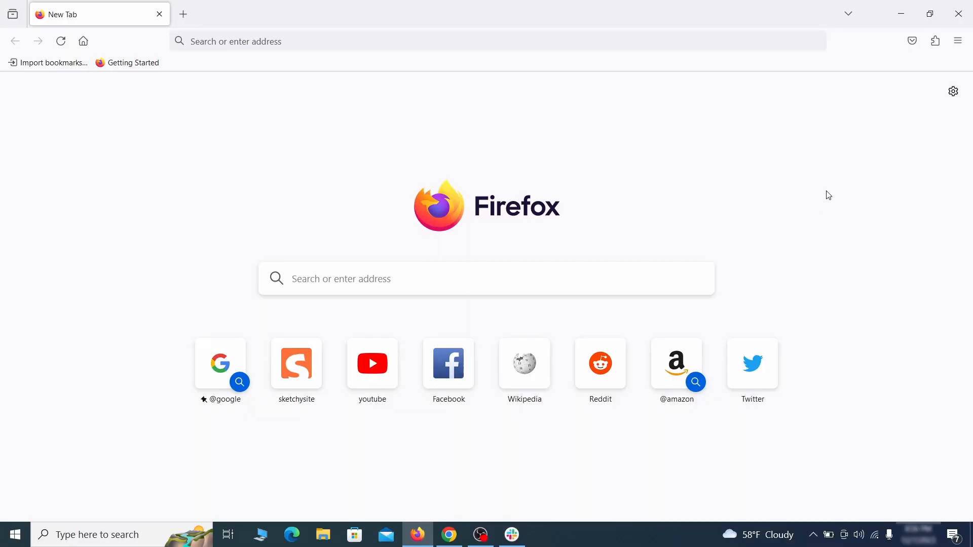
In Firefox, disable the Contenu+ extension and remove it in the add-ons manager.
{"action": "left_click", "coordinate": [936, 41]}
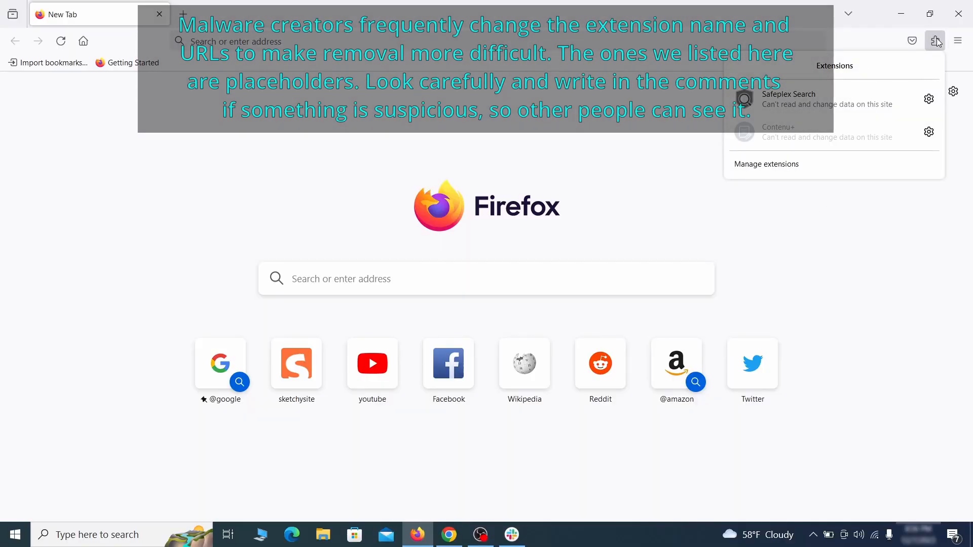
{"action": "left_click", "coordinate": [819, 166]}
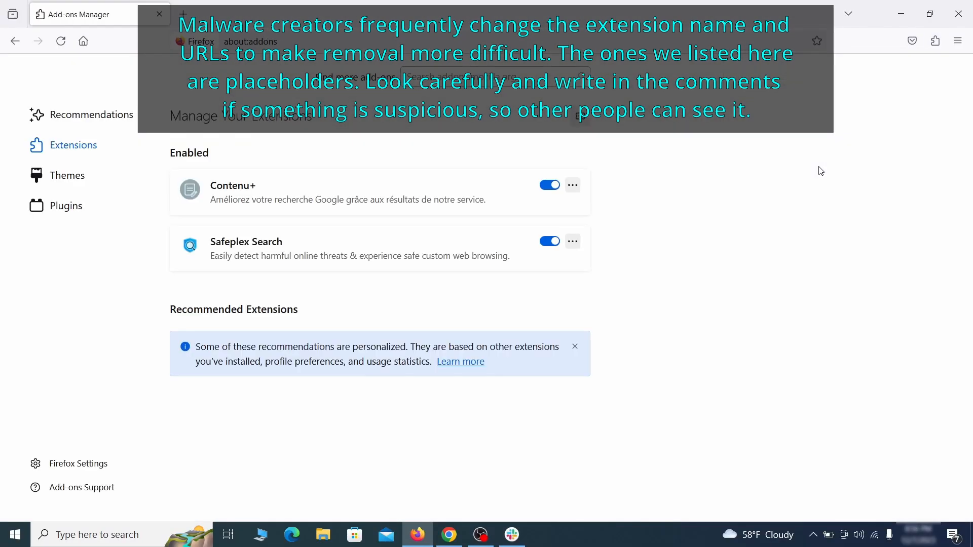
{"action": "left_click", "coordinate": [550, 185]}
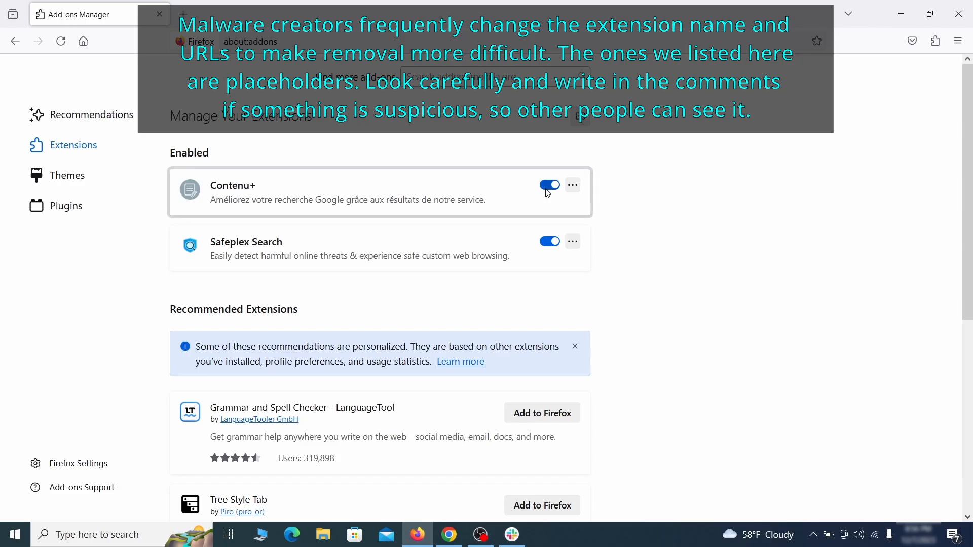
{"action": "left_click", "coordinate": [573, 185]}
{"action": "left_click", "coordinate": [612, 202]}
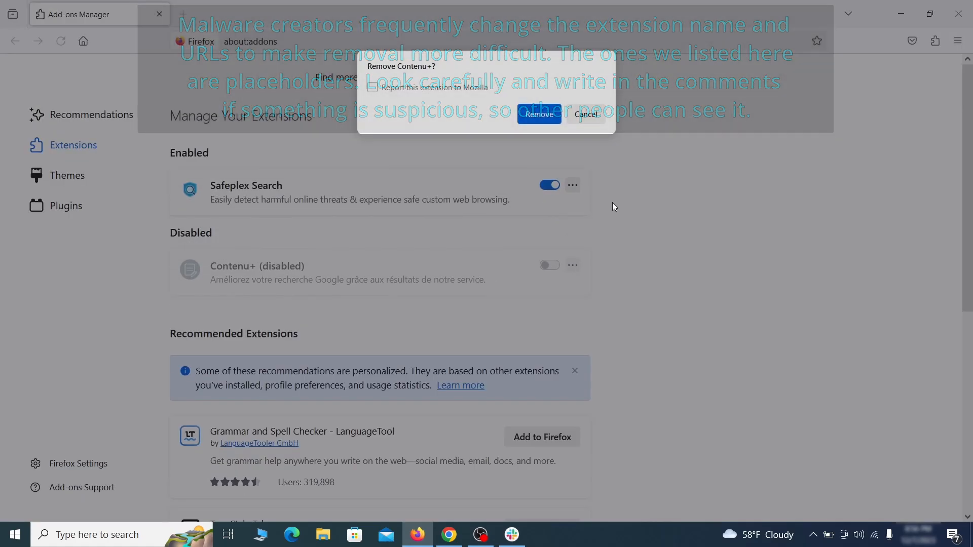
{"action": "left_click", "coordinate": [544, 114]}
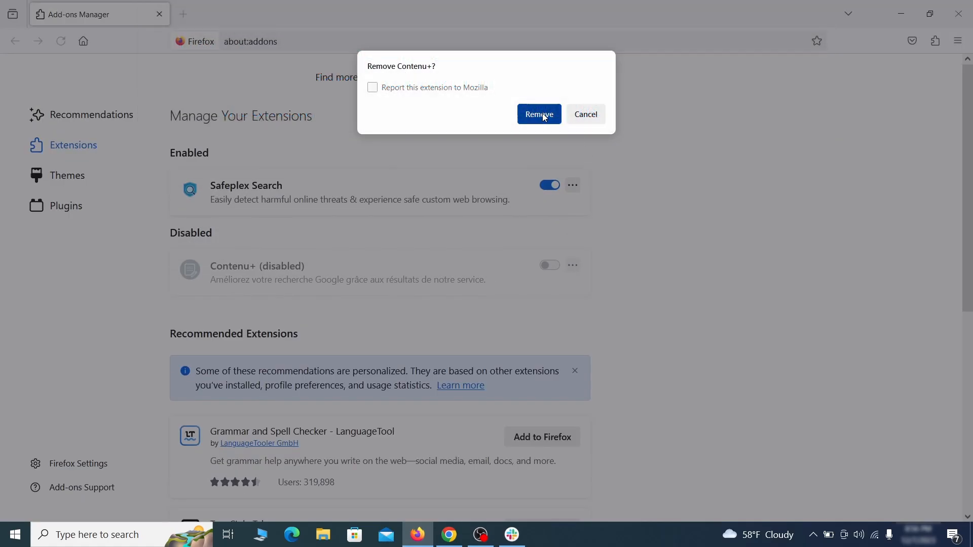
Clear the custom homepage URL ExampleRougeURL.com in the Firefox home settings.
{"action": "left_click", "coordinate": [958, 41]}
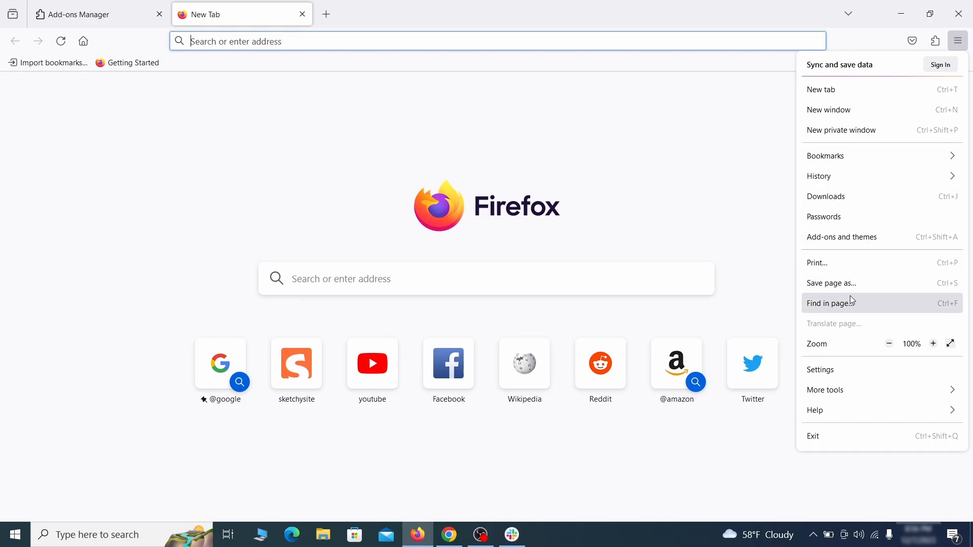
{"action": "left_click", "coordinate": [842, 373]}
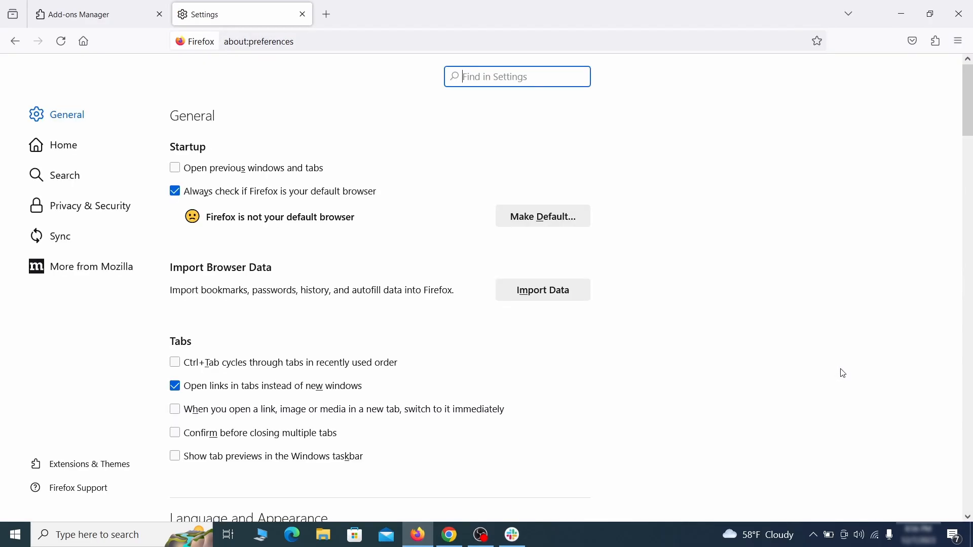
{"action": "left_click", "coordinate": [71, 144]}
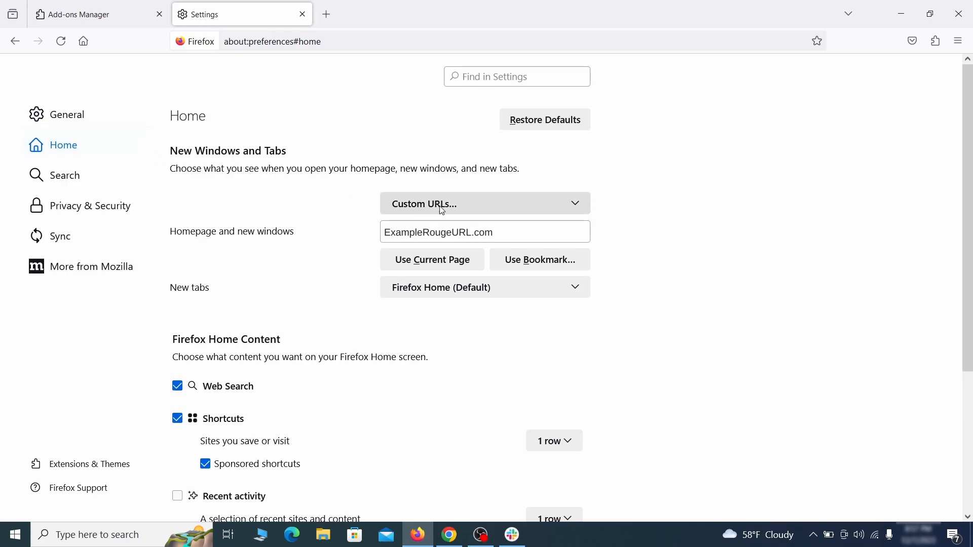
{"action": "left_click_drag", "start_coordinate": [385, 232], "coordinate": [492, 232]}
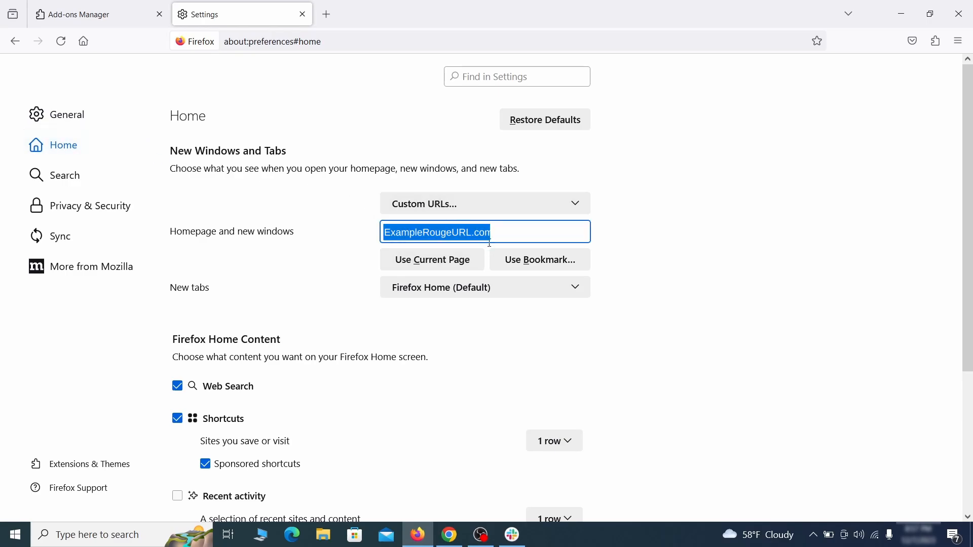
{"action": "key", "text": "BackSpace"}
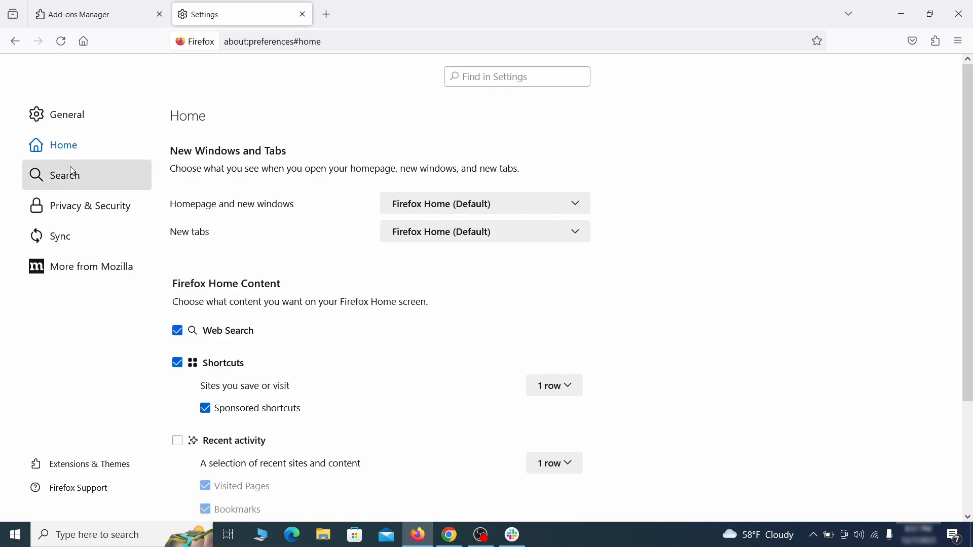
Set the default search engine to Google in the search settings.
{"action": "left_click", "coordinate": [69, 176]}
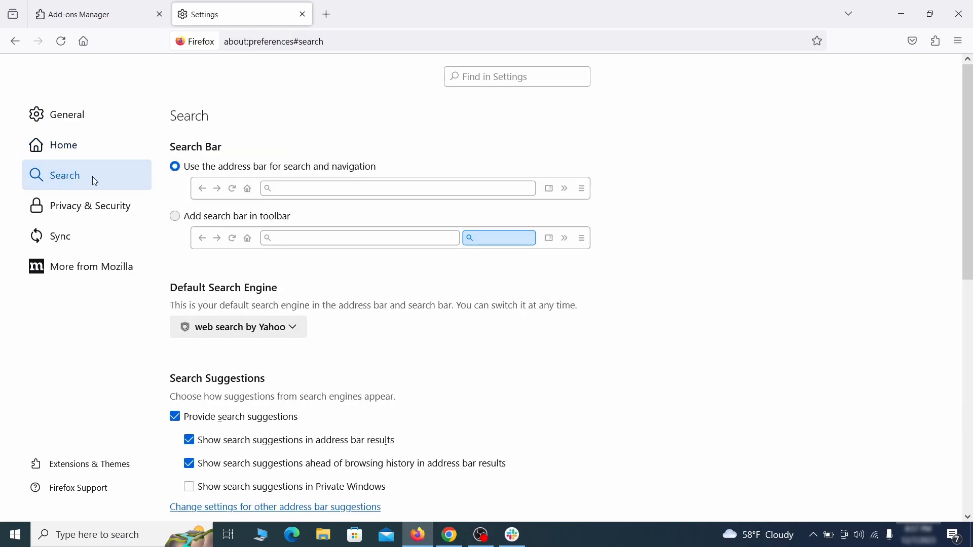
{"action": "scroll", "coordinate": [347, 271], "scroll_direction": "down", "scroll_amount": 3}
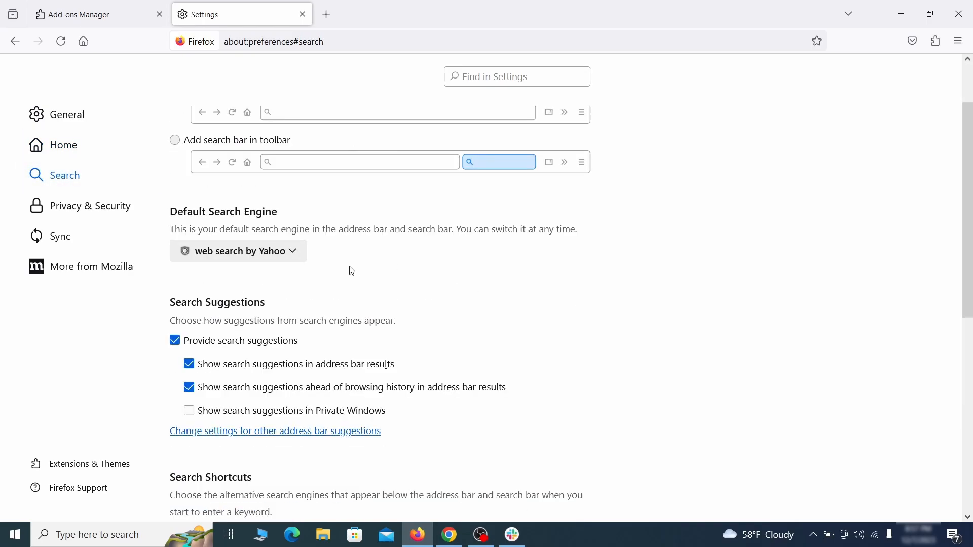
{"action": "left_click", "coordinate": [289, 257]}
{"action": "left_click", "coordinate": [283, 271]}
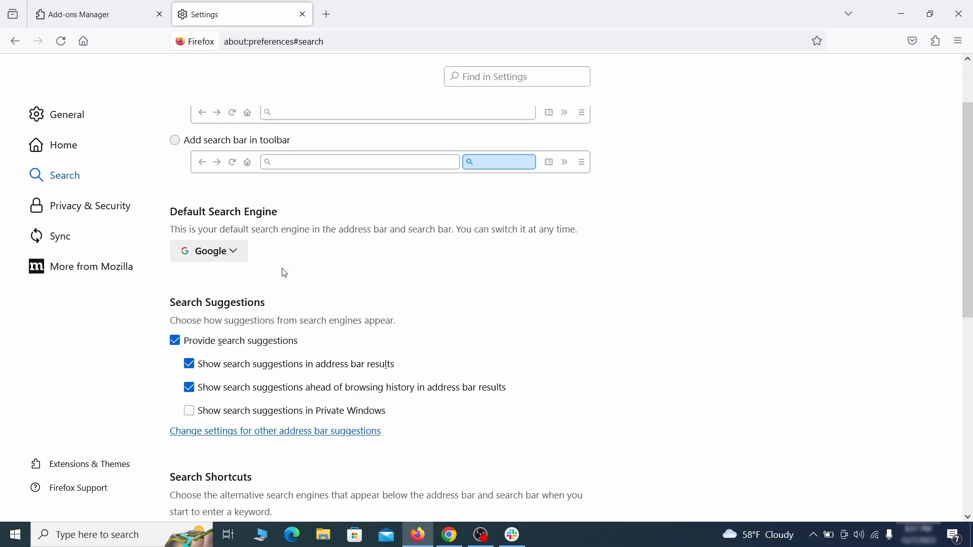
Remove the "web search by Yahoo" engine with the Safeplex Search keyword from the search shortcuts.
{"action": "scroll", "coordinate": [461, 286], "scroll_direction": "down", "scroll_amount": 4}
{"action": "scroll", "coordinate": [522, 263], "scroll_direction": "down", "scroll_amount": 3}
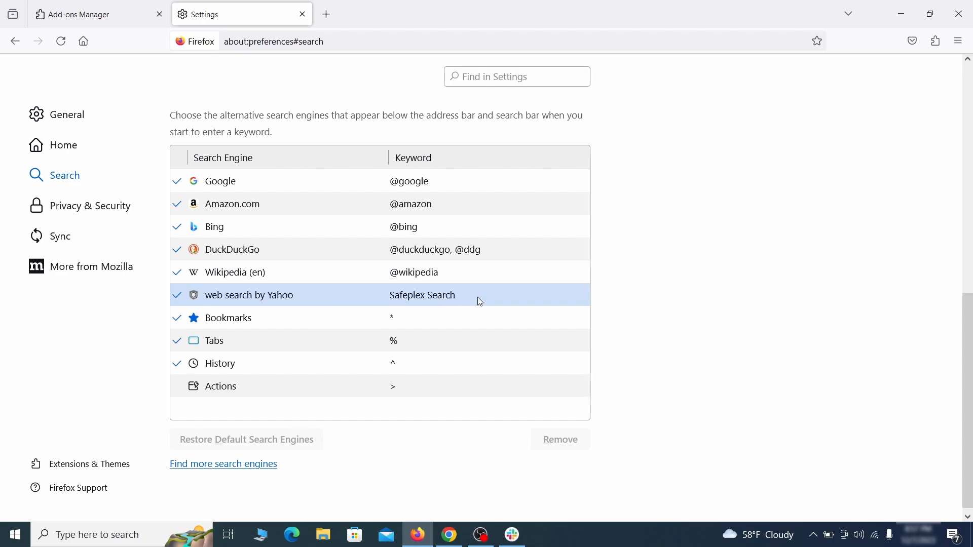
{"action": "left_click", "coordinate": [483, 301]}
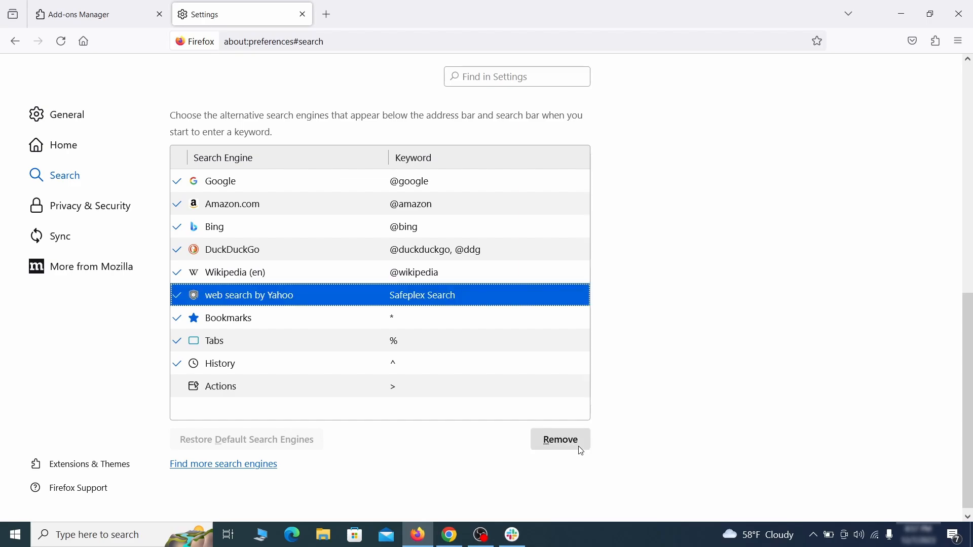
{"action": "left_click", "coordinate": [561, 441]}
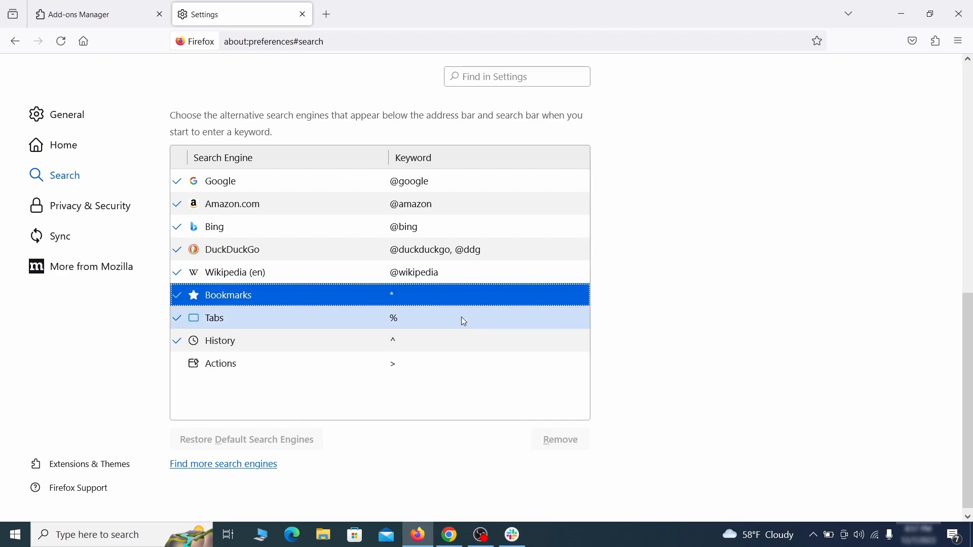
Clear all cookies, site data and cached web content in the privacy and security settings.
{"action": "scroll", "coordinate": [460, 322], "scroll_direction": "up", "scroll_amount": 3}
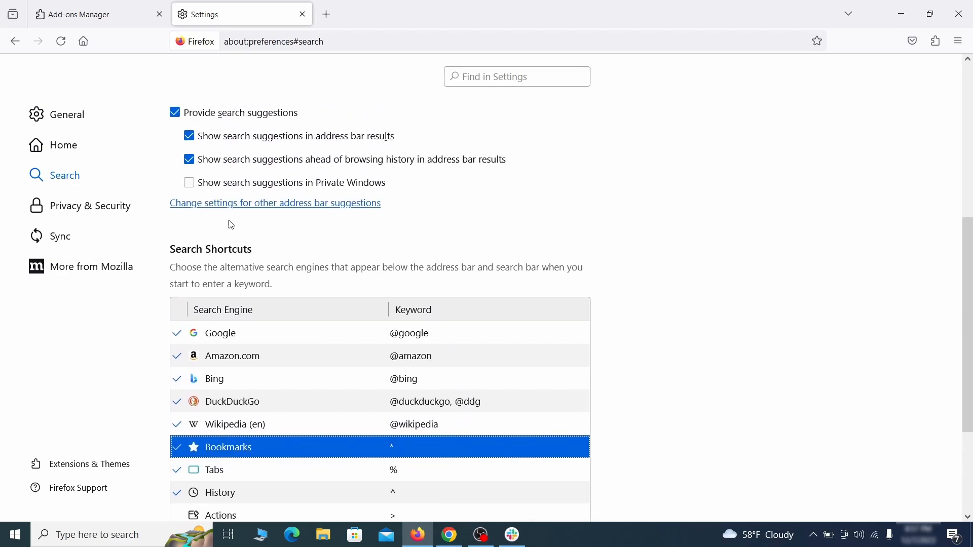
{"action": "left_click", "coordinate": [93, 202]}
{"action": "scroll", "coordinate": [646, 233], "scroll_direction": "down", "scroll_amount": 10}
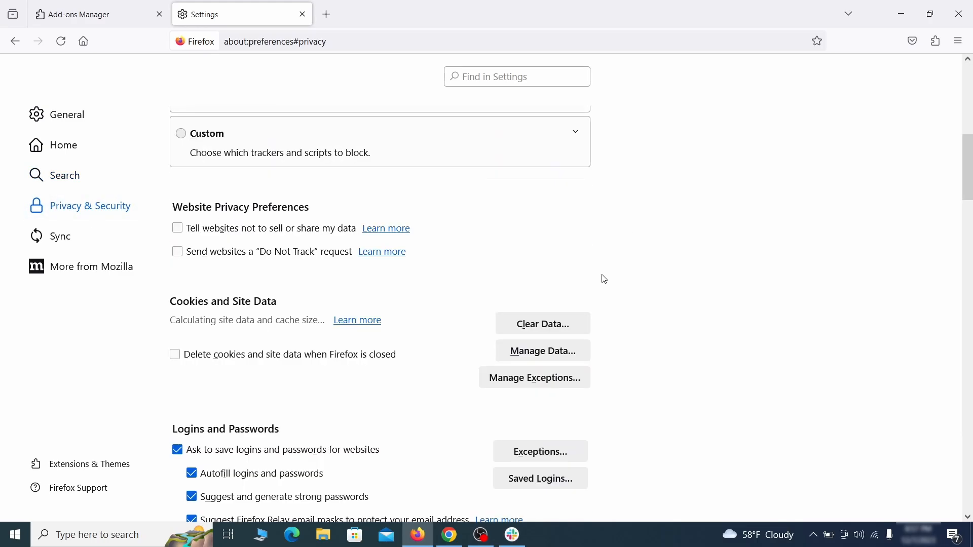
{"action": "left_click", "coordinate": [556, 325]}
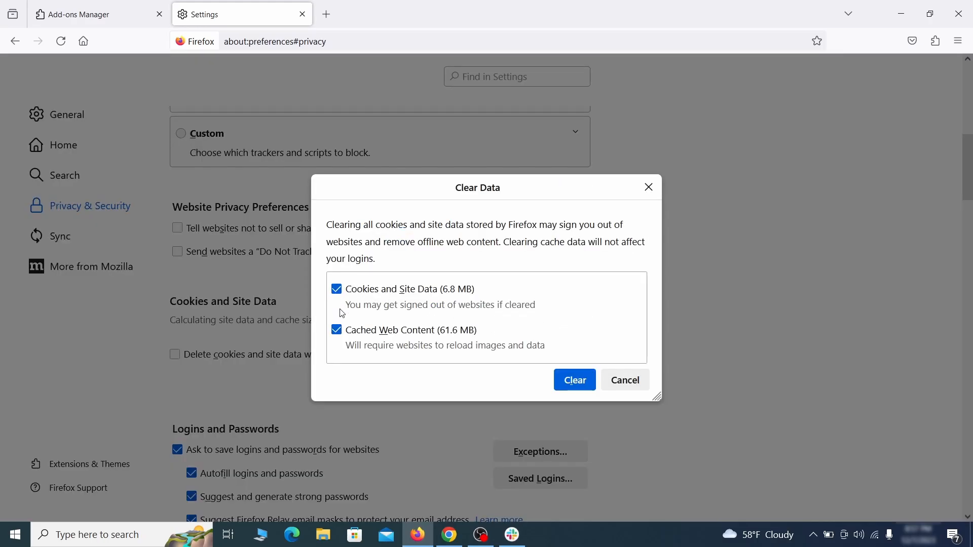
{"action": "left_click", "coordinate": [587, 383]}
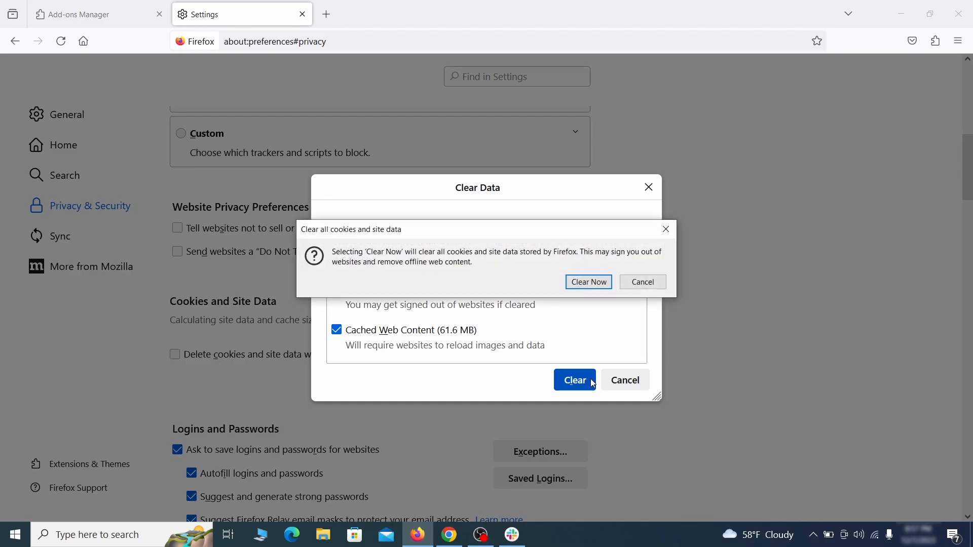
{"action": "left_click", "coordinate": [594, 287]}
Open the notification permission settings in the privacy and security preferences.
{"action": "scroll", "coordinate": [662, 312], "scroll_direction": "down", "scroll_amount": 10}
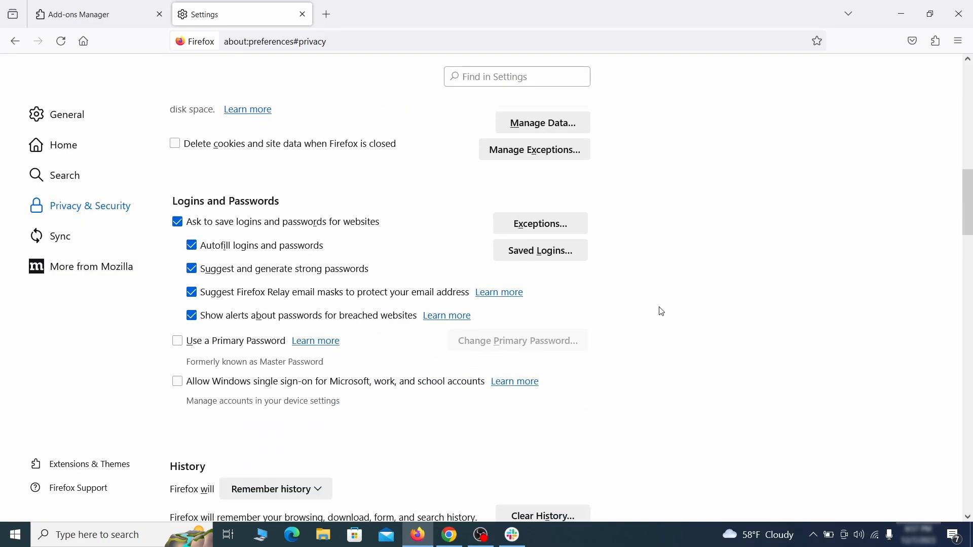
{"action": "scroll", "coordinate": [662, 311], "scroll_direction": "down", "scroll_amount": 3}
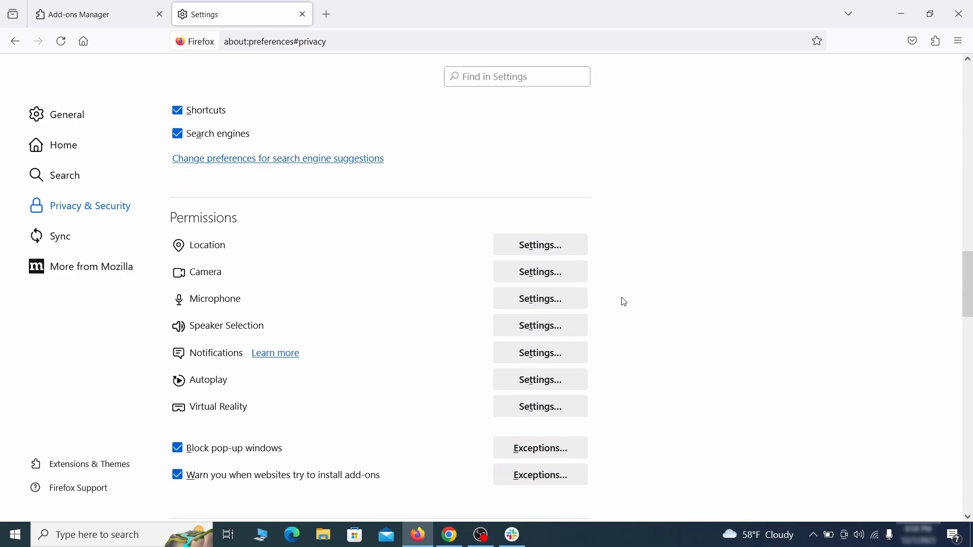
{"action": "left_click", "coordinate": [562, 357]}
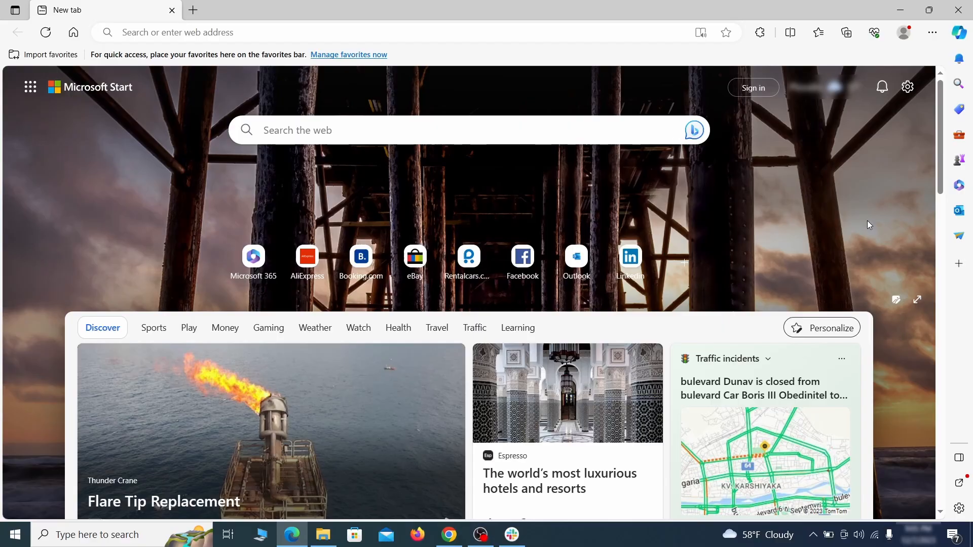
In Microsoft Edge, turn off the Quidco Cashback Reminder extension and remove it from the browser.
{"action": "left_click", "coordinate": [932, 32]}
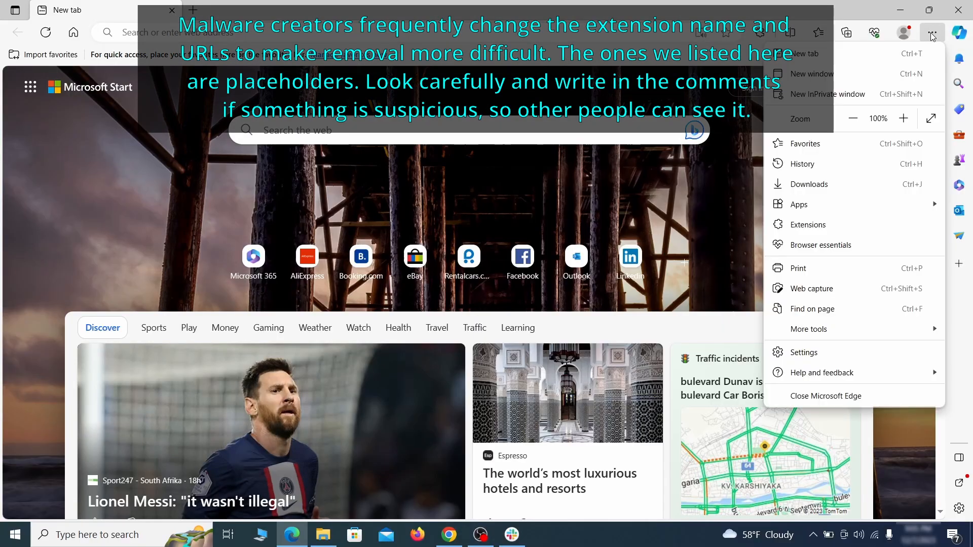
{"action": "left_click", "coordinate": [836, 224]}
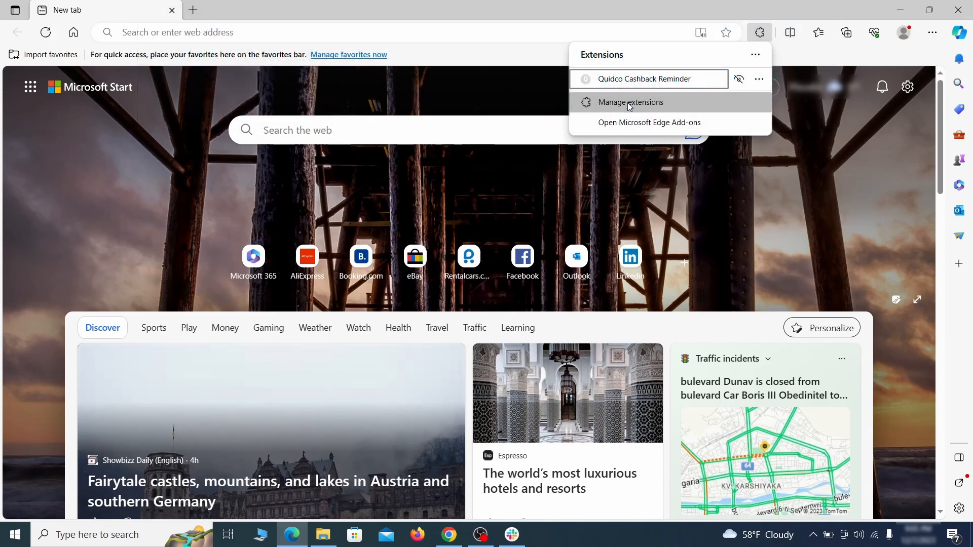
{"action": "left_click", "coordinate": [629, 106]}
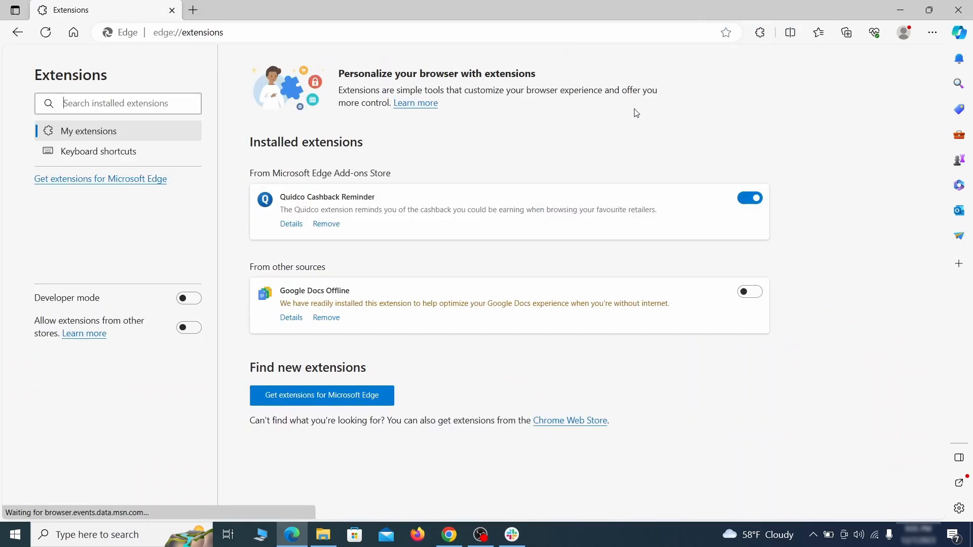
{"action": "left_click", "coordinate": [751, 201]}
{"action": "left_click", "coordinate": [326, 226]}
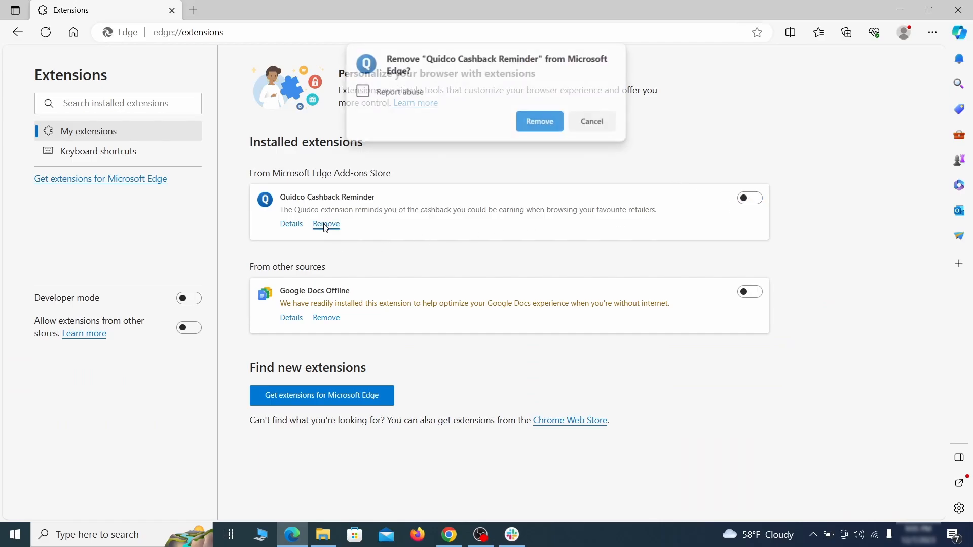
{"action": "left_click", "coordinate": [540, 122]}
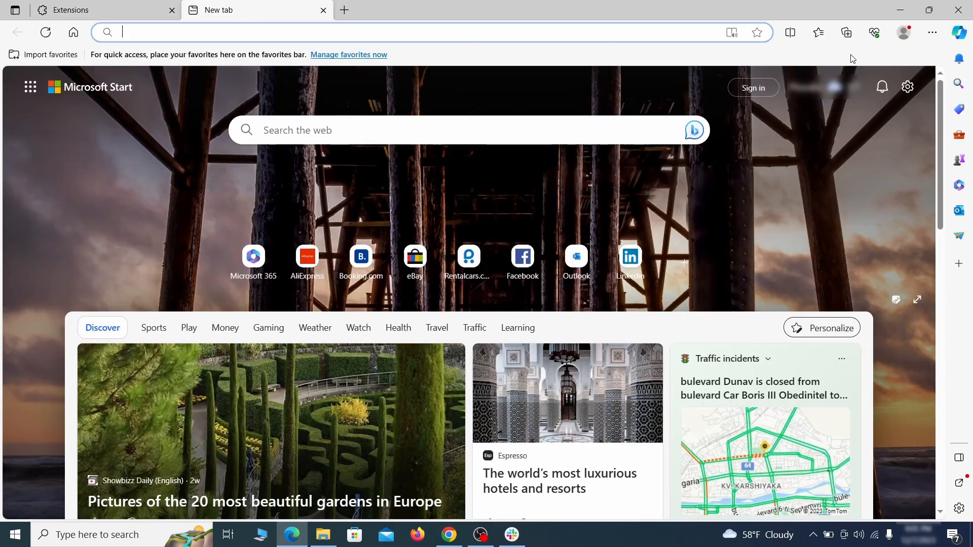
Open the options for choosing which browsing data to clear in the privacy, search and services settings.
{"action": "left_click", "coordinate": [932, 32]}
{"action": "left_click", "coordinate": [807, 352]}
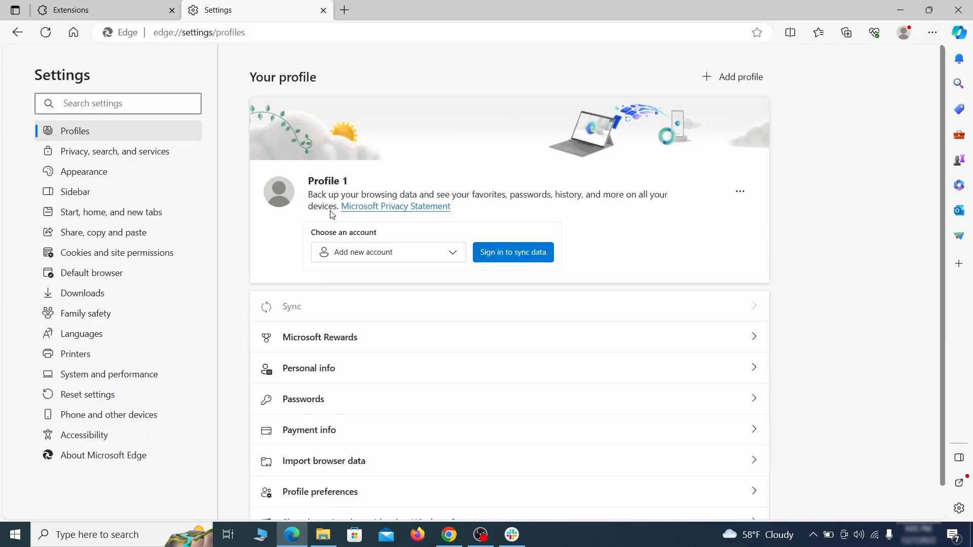
{"action": "left_click", "coordinate": [163, 153]}
{"action": "scroll", "coordinate": [527, 311], "scroll_direction": "down", "scroll_amount": 4}
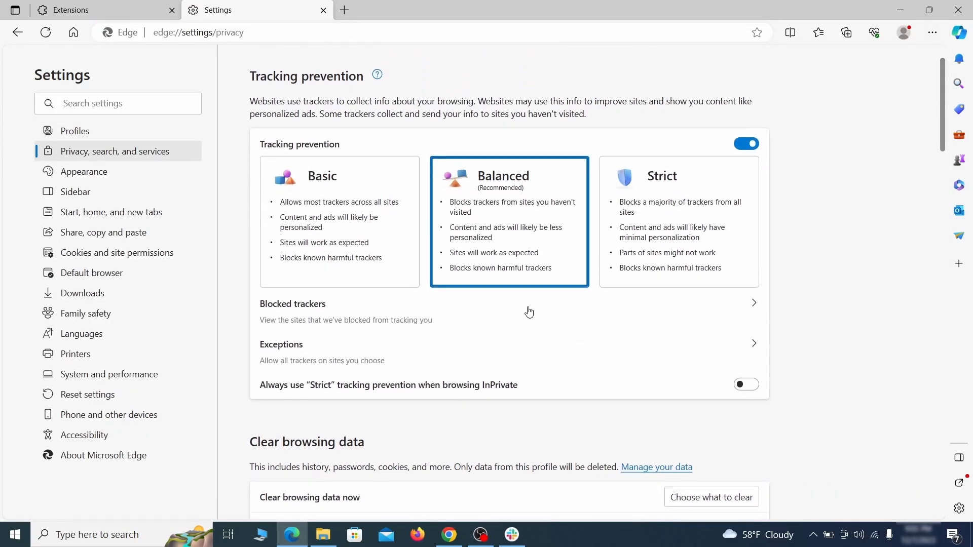
{"action": "left_click", "coordinate": [729, 353]}
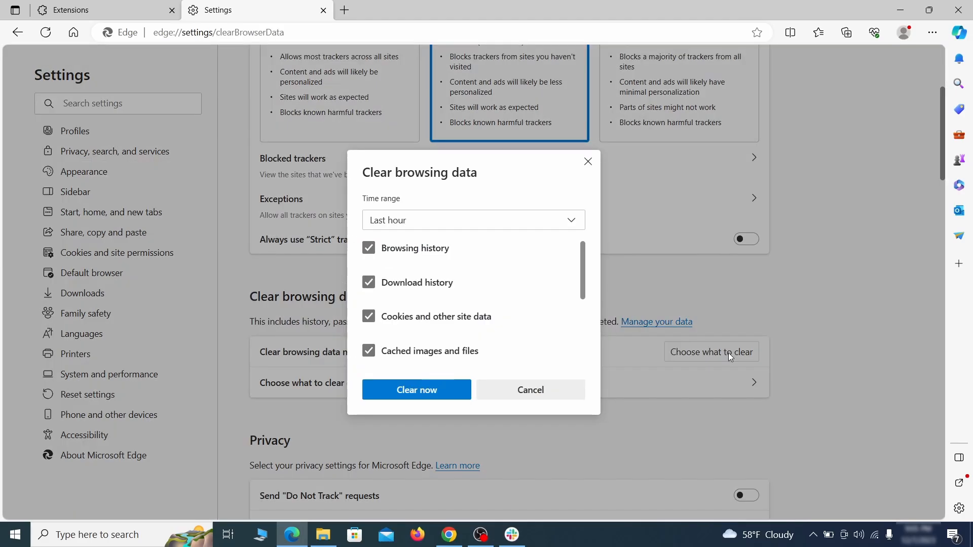
Set Google as the search engine used in the address bar.
{"action": "scroll", "coordinate": [395, 315], "scroll_direction": "down", "scroll_amount": 5}
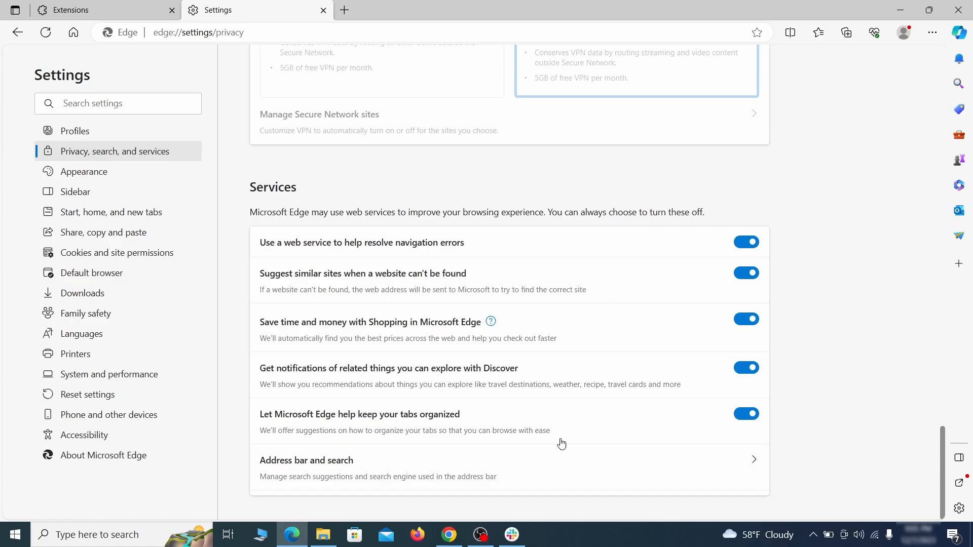
{"action": "left_click", "coordinate": [556, 479]}
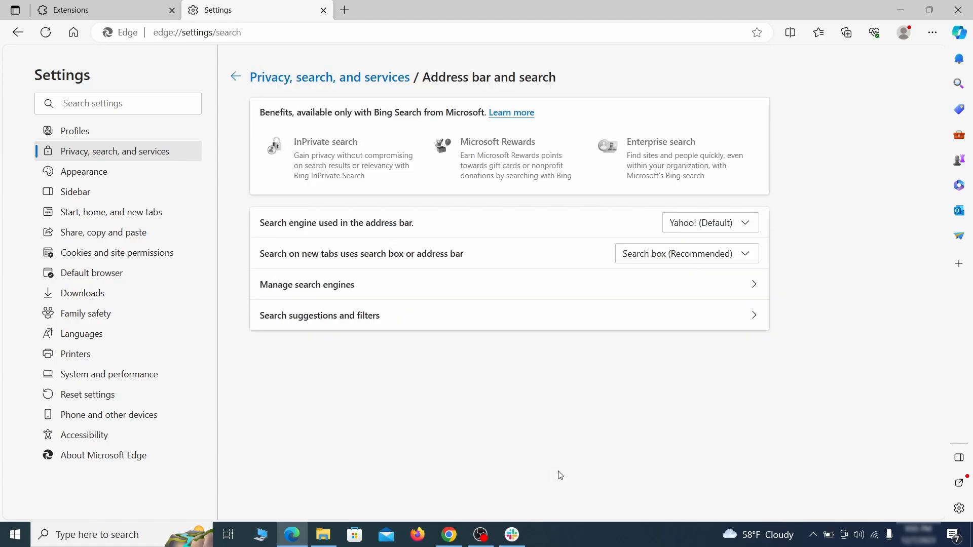
{"action": "left_click", "coordinate": [750, 225]}
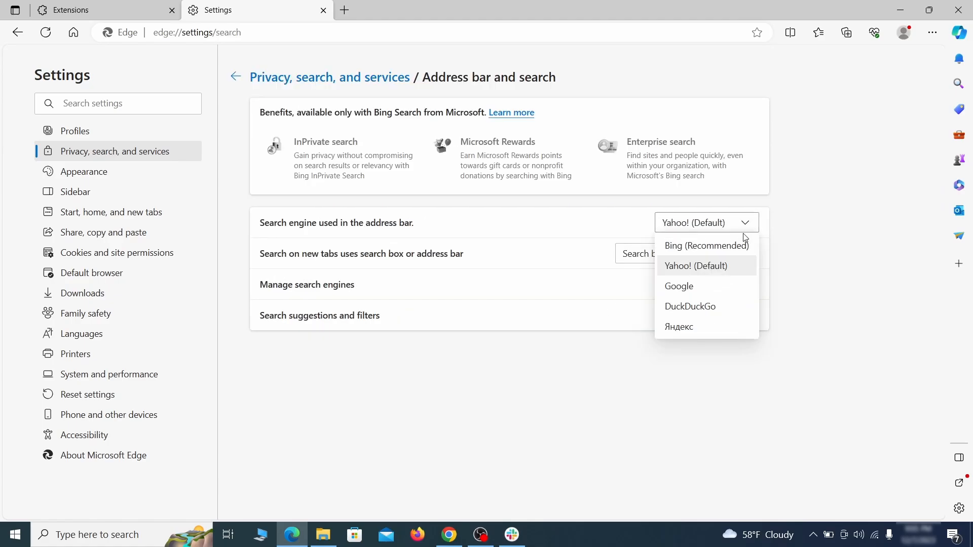
{"action": "left_click", "coordinate": [721, 284]}
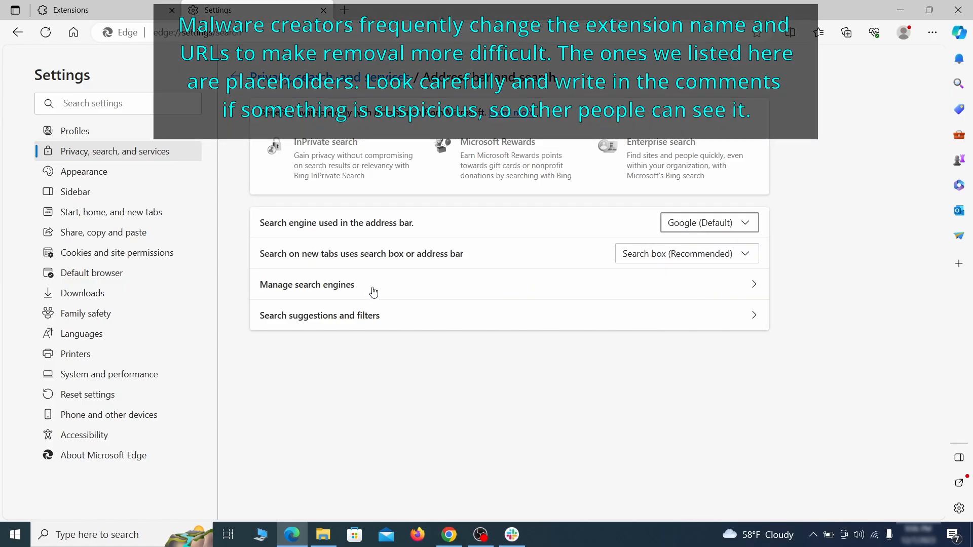
Remove the ExampleRougeURL.com entry from the list of managed search engines.
{"action": "left_click", "coordinate": [374, 290]}
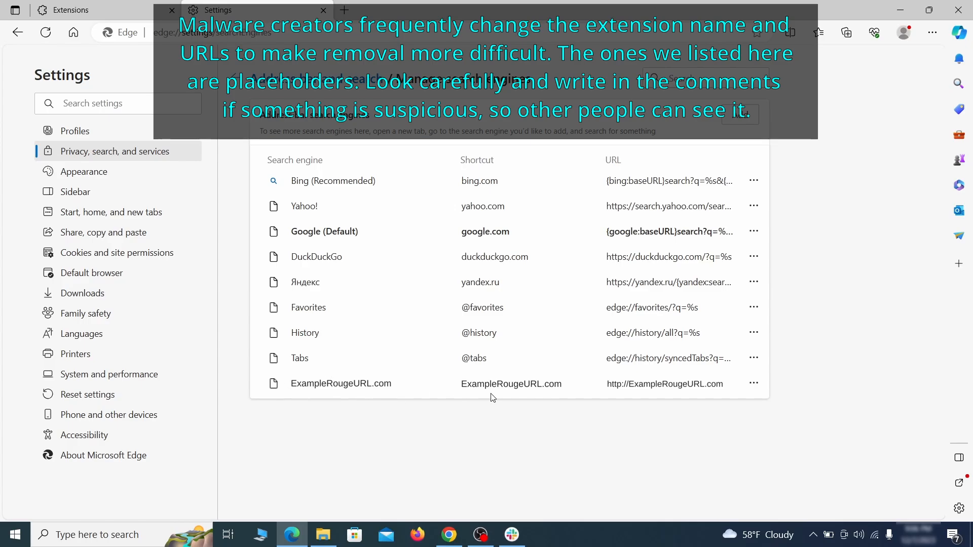
{"action": "left_click", "coordinate": [753, 383]}
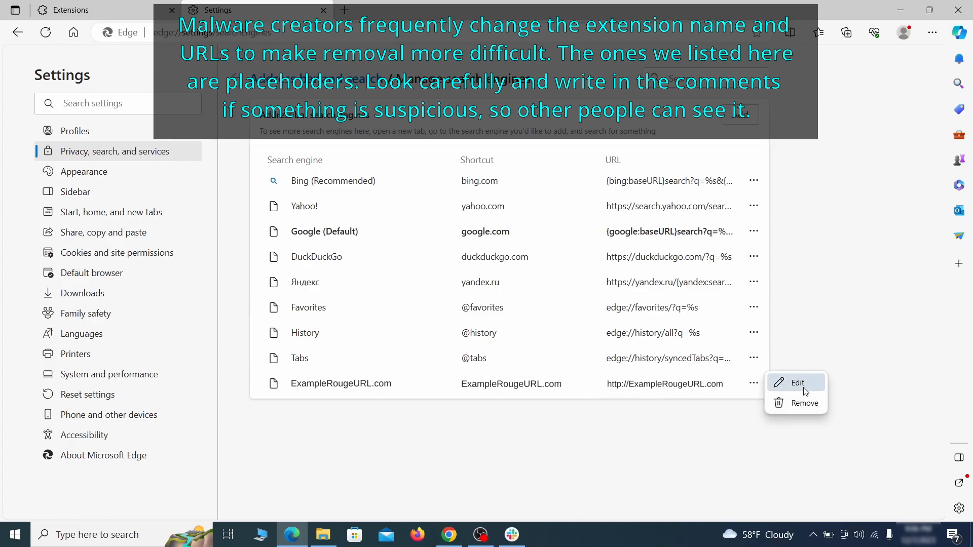
{"action": "left_click", "coordinate": [806, 404]}
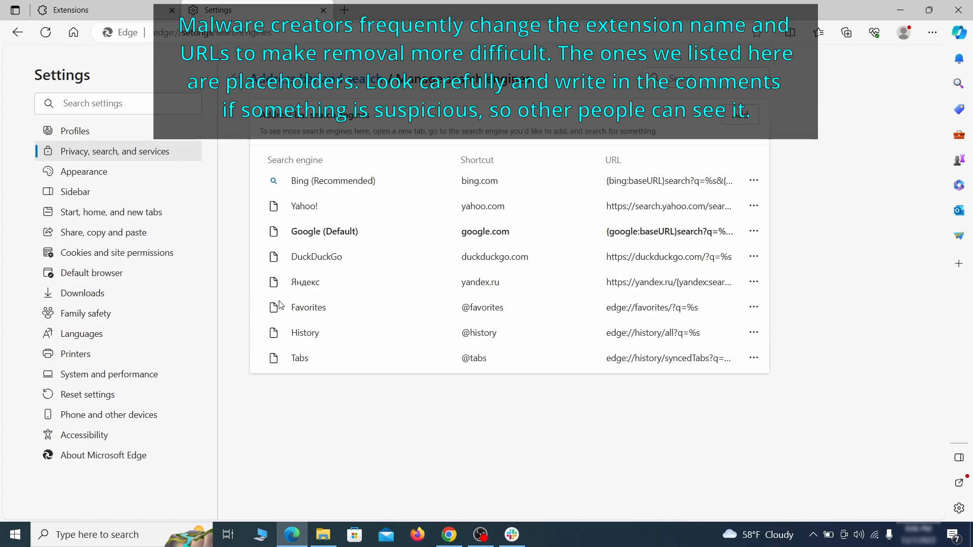
Delete ExampleRougeURL.com from the pages that open when the browser starts.
{"action": "left_click", "coordinate": [122, 213]}
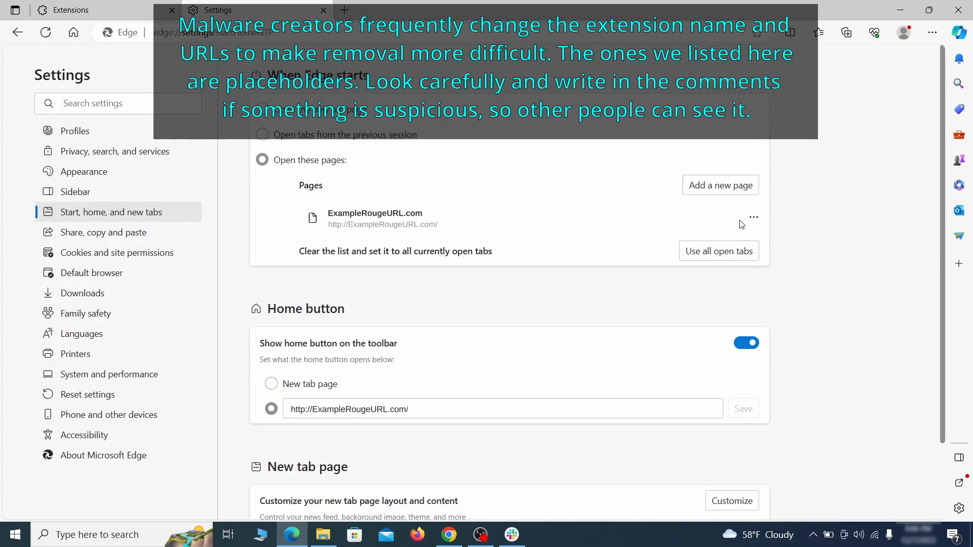
{"action": "left_click", "coordinate": [753, 219]}
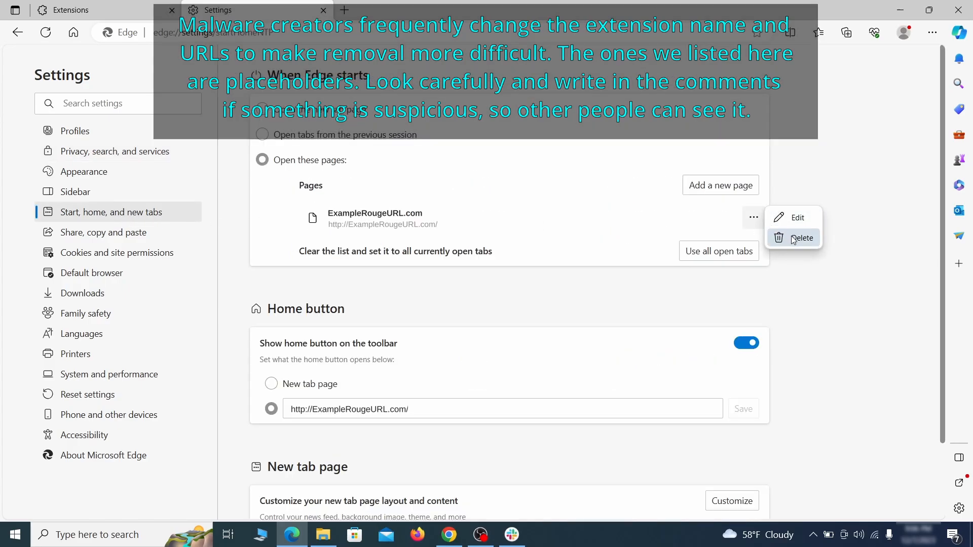
{"action": "left_click", "coordinate": [793, 238]}
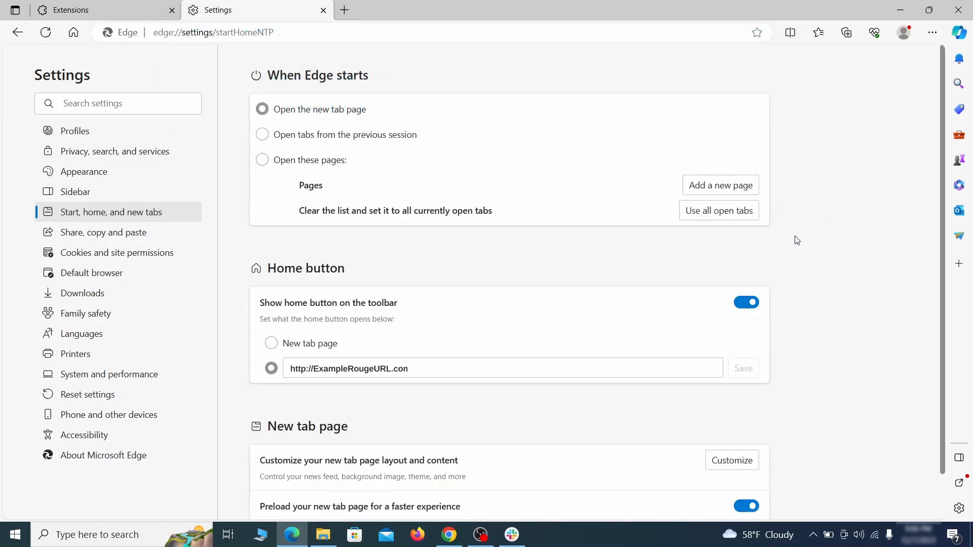
Clear the home button's custom URL, set it to the new tab page, and choose to open tabs from the previous session at startup.
{"action": "triple_click", "coordinate": [423, 363]}
{"action": "key", "text": "BackSpace"}
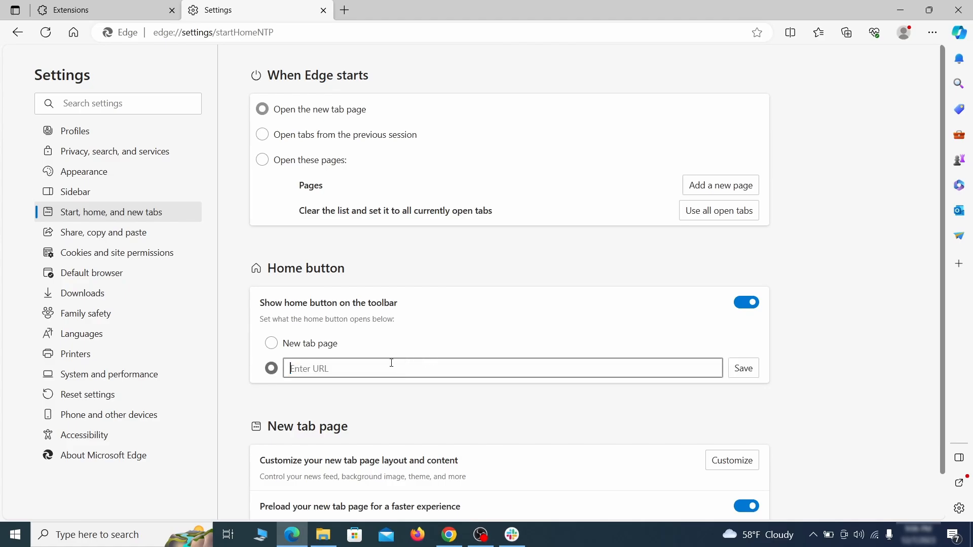
{"action": "left_click", "coordinate": [271, 345]}
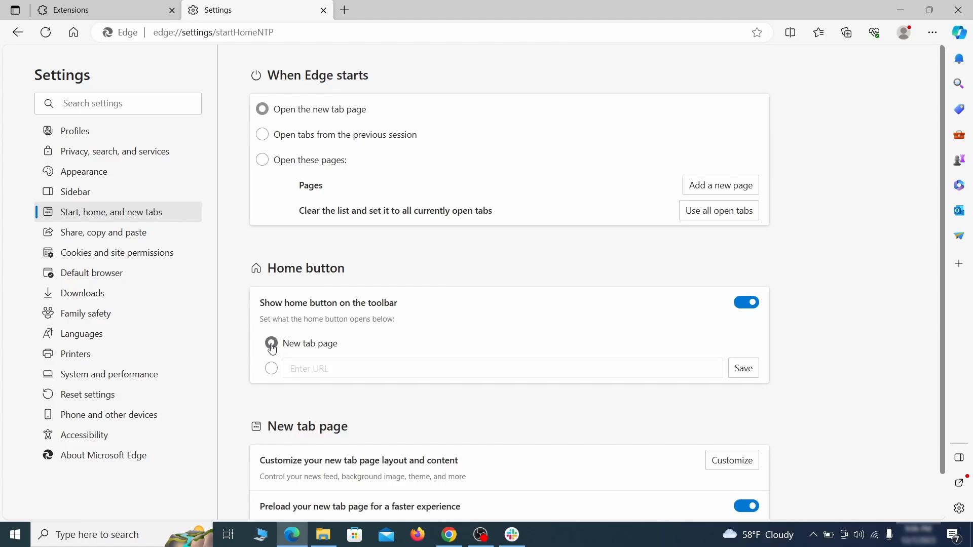
{"action": "left_click", "coordinate": [263, 137]}
Remove ExampleRougeURL.com from the sites allowed to send notifications in the site permissions.
{"action": "left_click", "coordinate": [179, 254]}
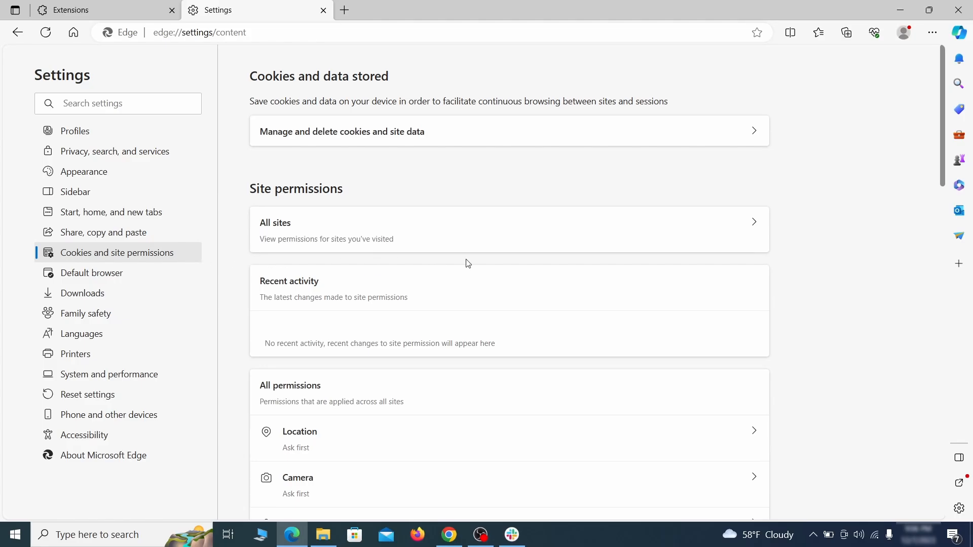
{"action": "scroll", "coordinate": [468, 263], "scroll_direction": "down", "scroll_amount": 5}
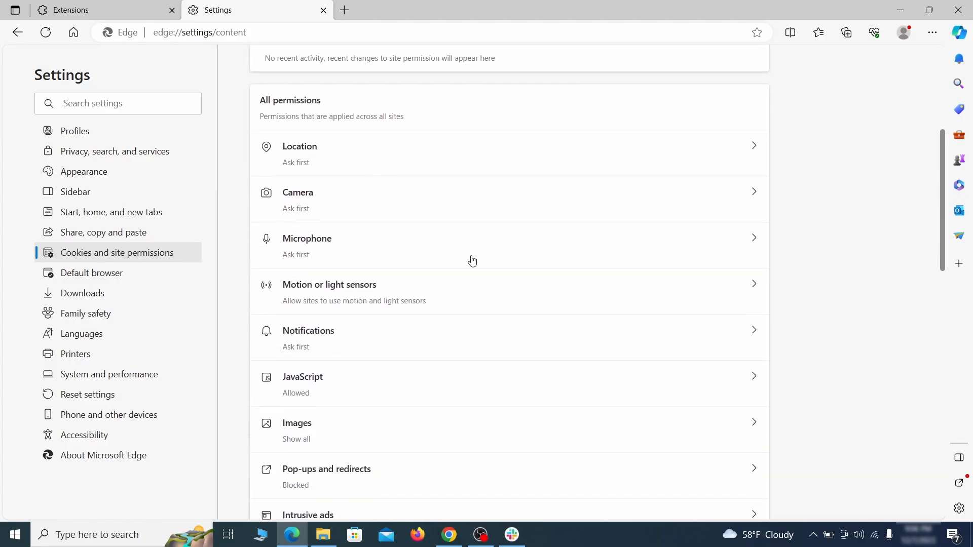
{"action": "scroll", "coordinate": [472, 261], "scroll_direction": "down", "scroll_amount": 1}
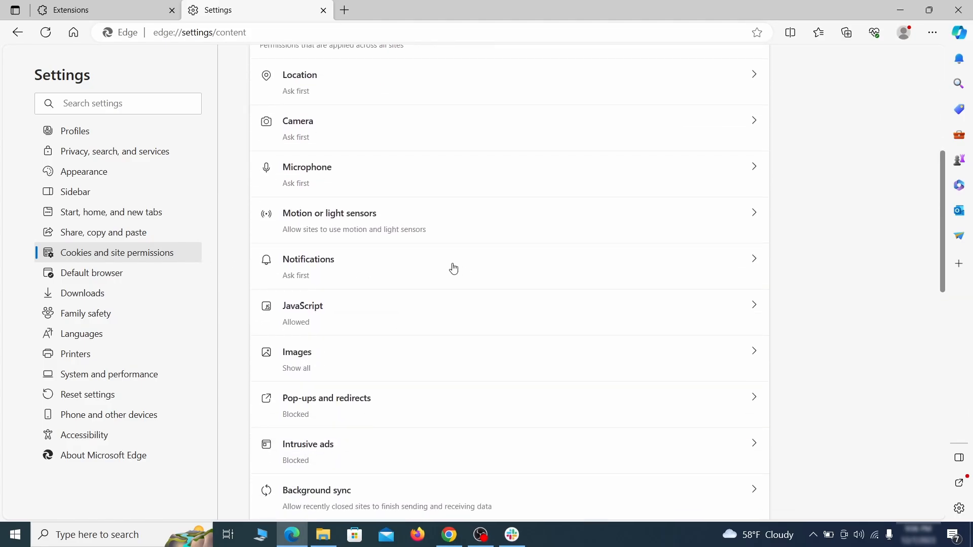
{"action": "left_click", "coordinate": [454, 269]}
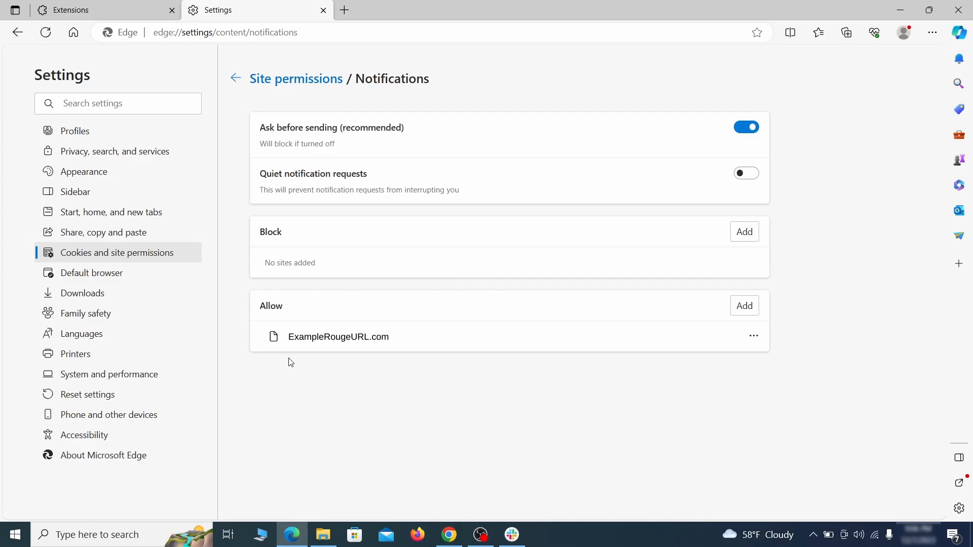
{"action": "left_click", "coordinate": [754, 336]}
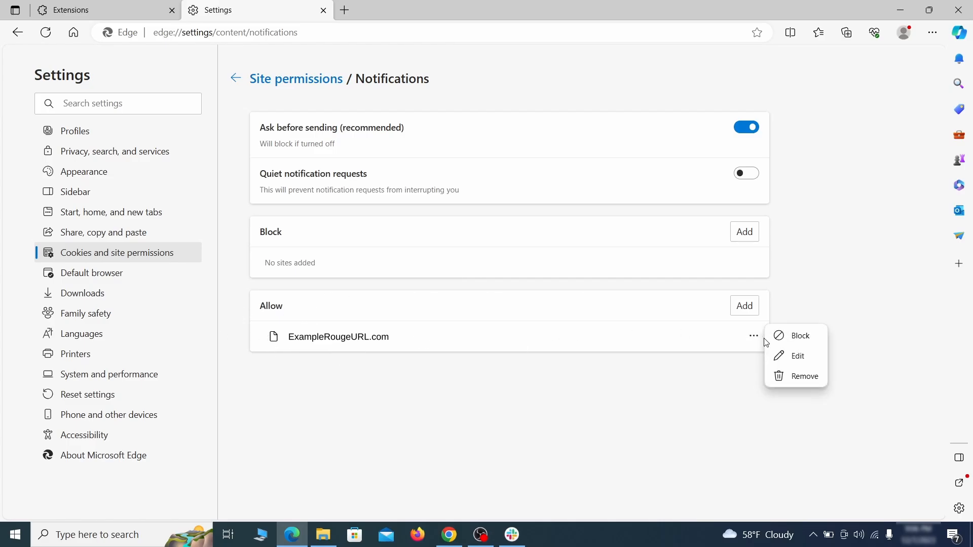
{"action": "left_click", "coordinate": [799, 378]}
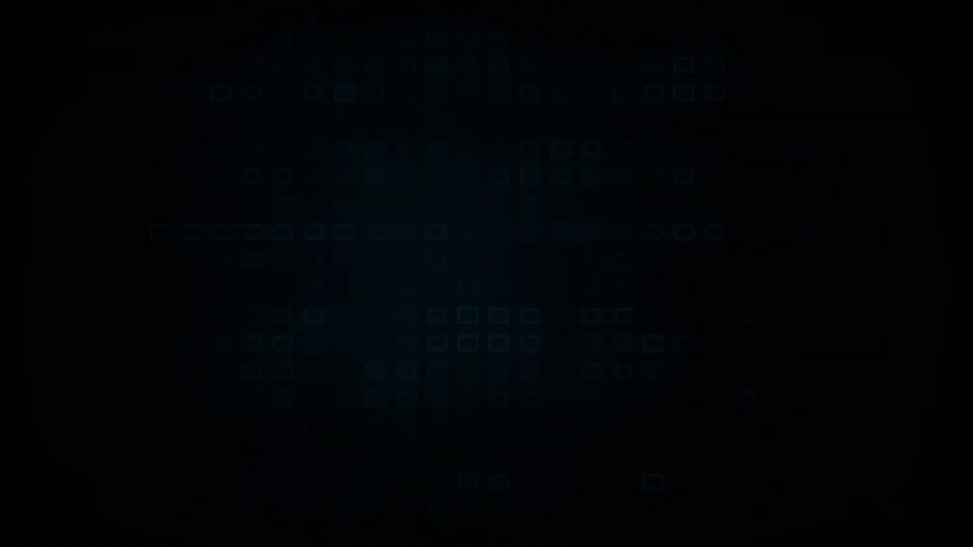